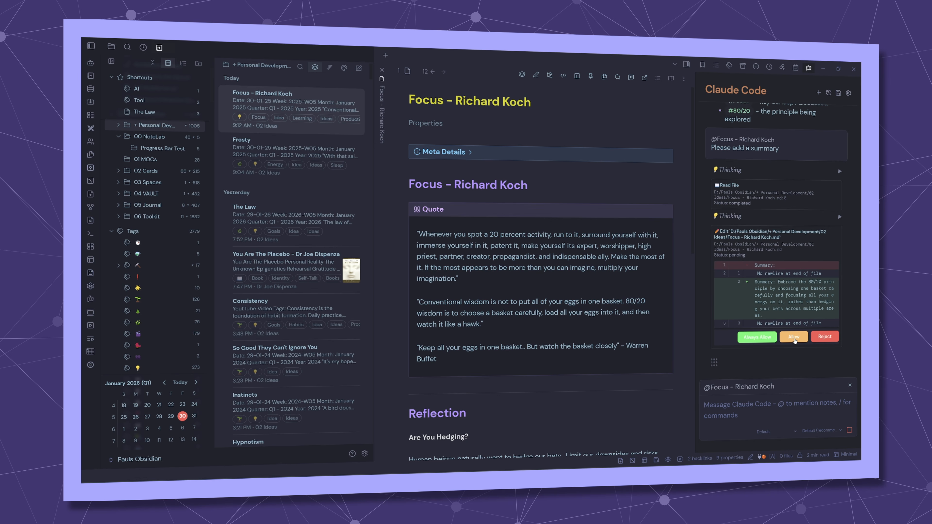
{"action": "left_click", "coordinate": [795, 340]}
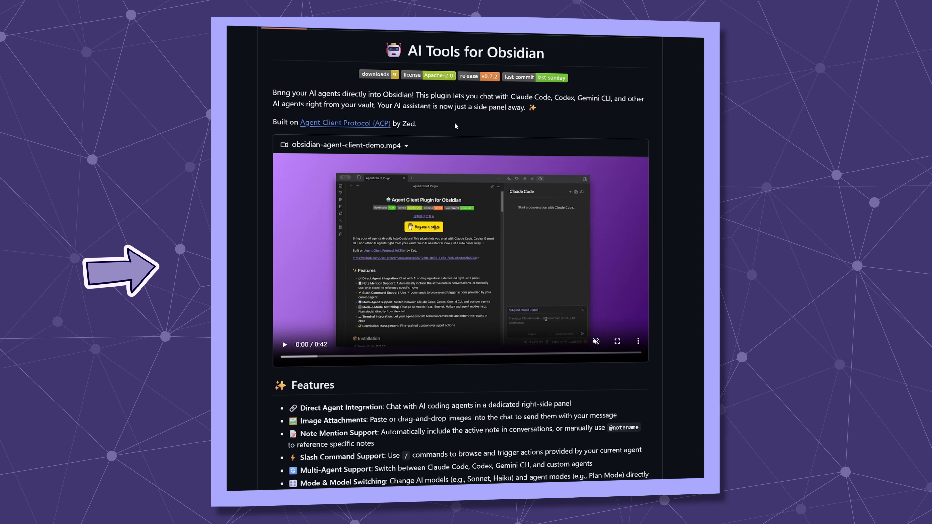
{"action": "left_click_drag", "start_coordinate": [416, 124], "coordinate": [300, 122]}
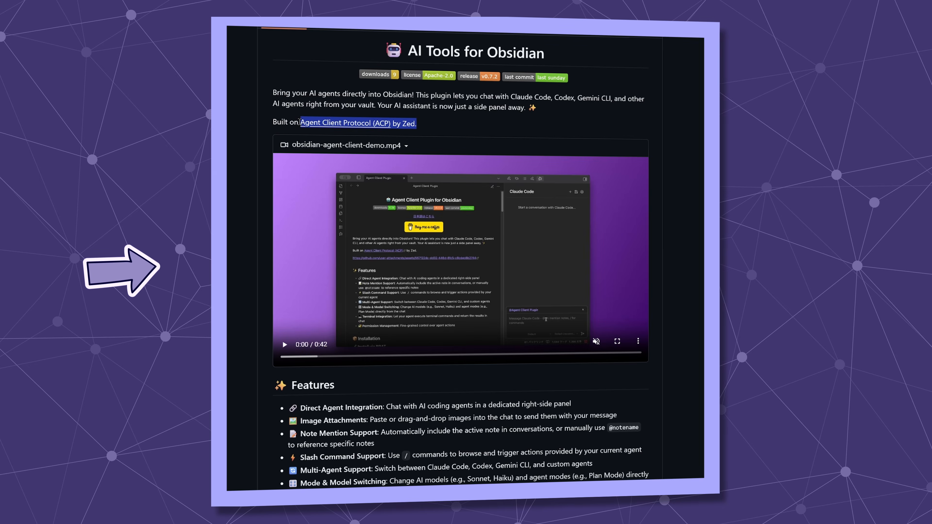
{"action": "left_click", "coordinate": [492, 126]}
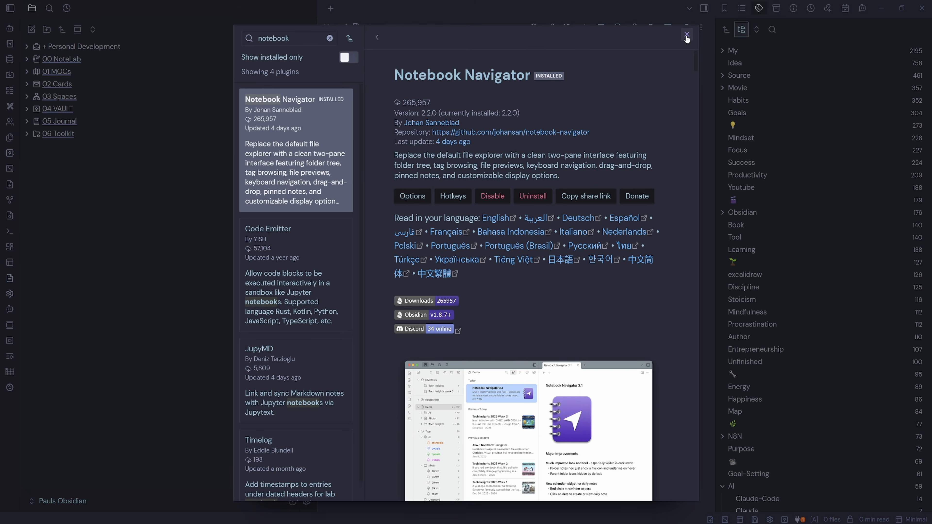
- Close the plugin settings and open Notebook Navigator from the command palette
{"action": "left_click", "coordinate": [687, 35]}
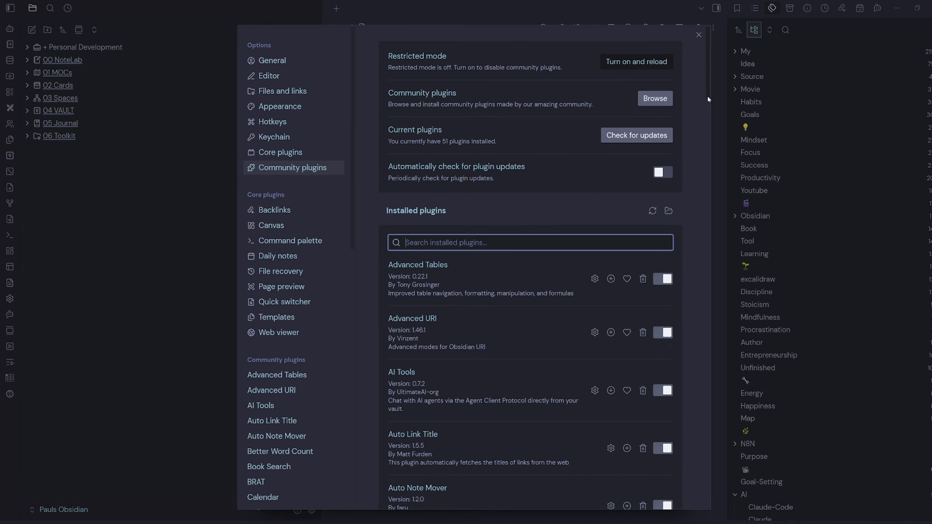
{"action": "key", "text": "Escape"}
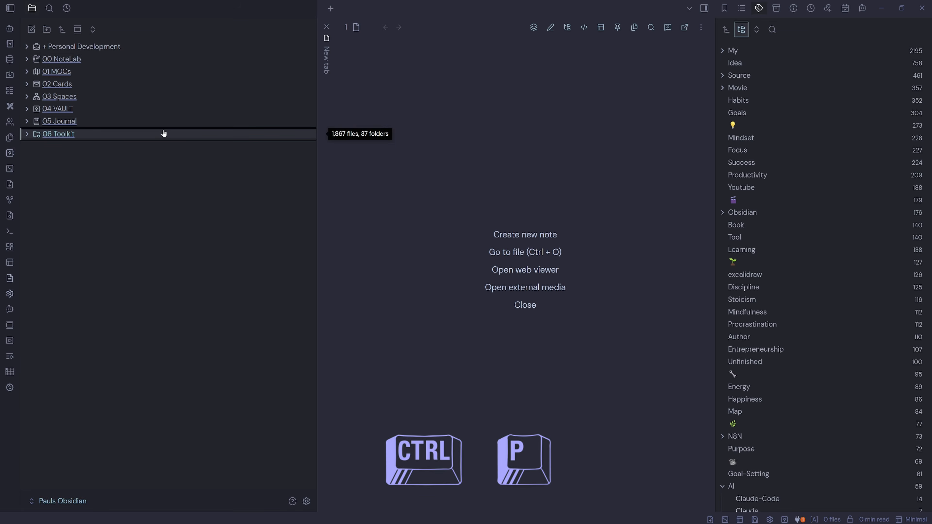
{"action": "key", "text": "ctrl+p"}
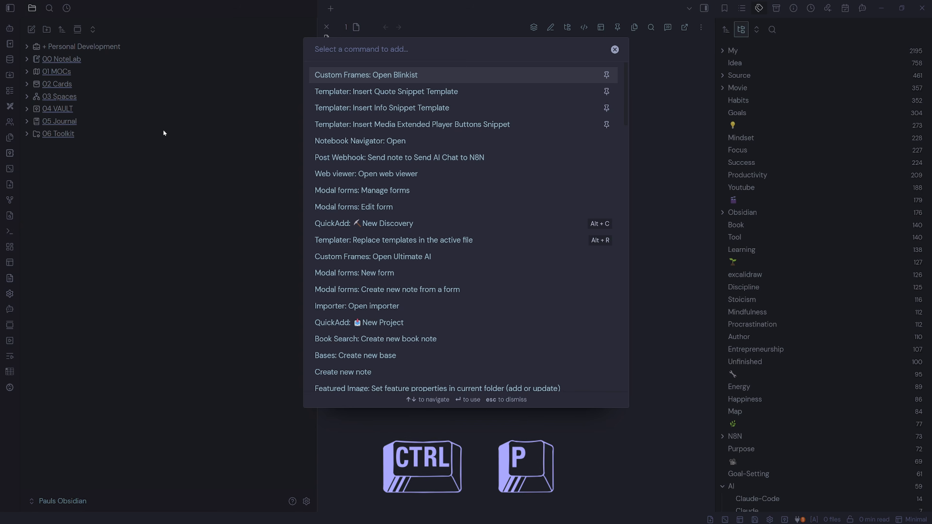
{"action": "type", "text": "notebo"}
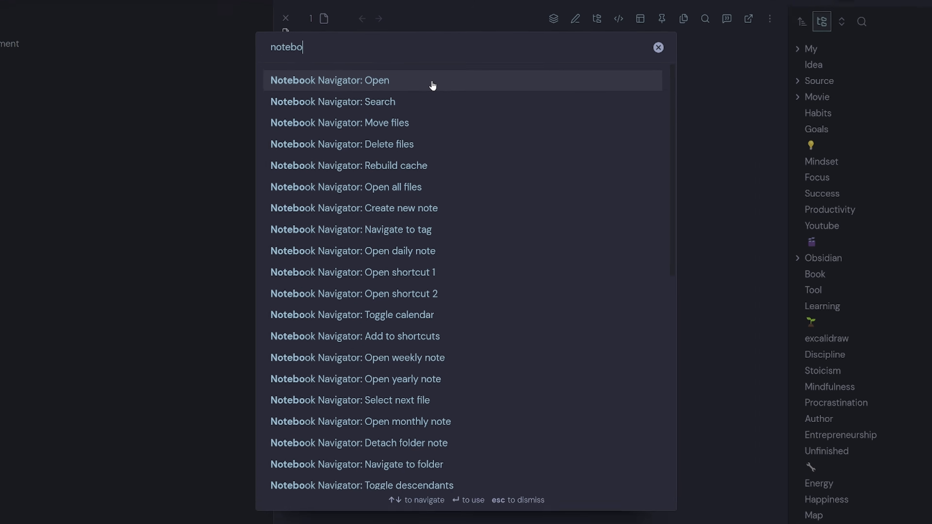
{"action": "left_click", "coordinate": [433, 83]}
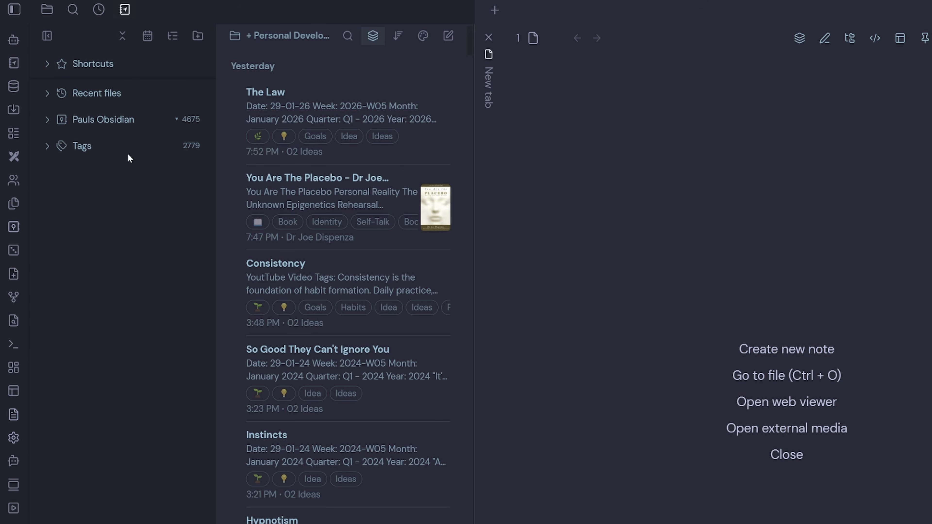
- Pin the Notebook Navigator panel and expand its Shortcuts section
{"action": "right_click", "coordinate": [128, 13]}
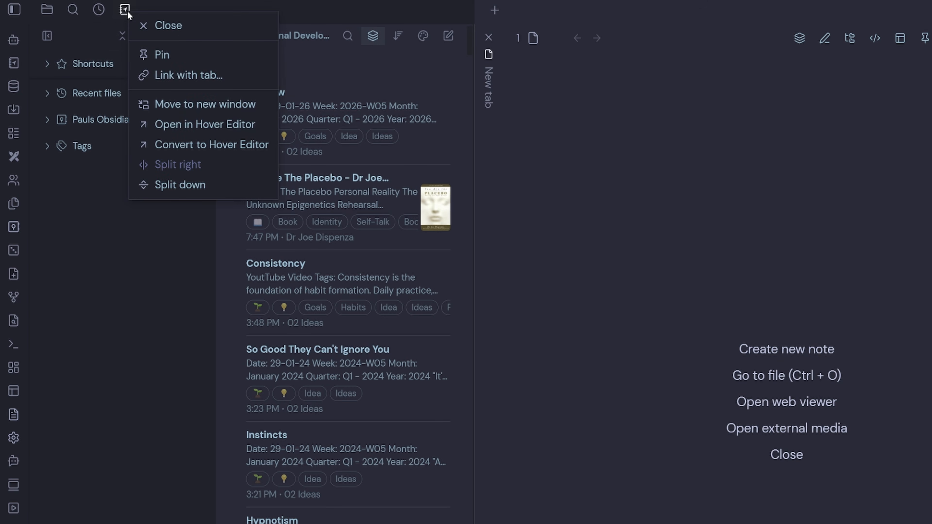
{"action": "left_click", "coordinate": [176, 60]}
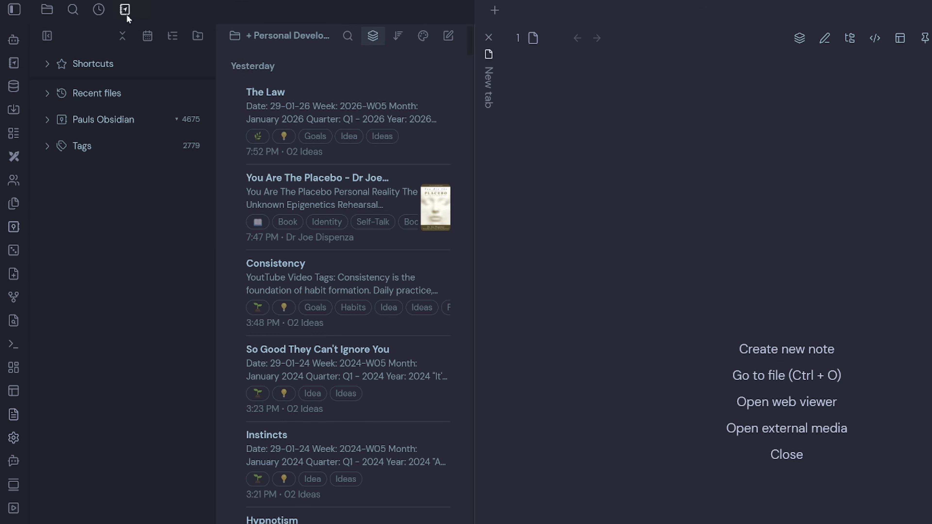
{"action": "left_click", "coordinate": [47, 65]}
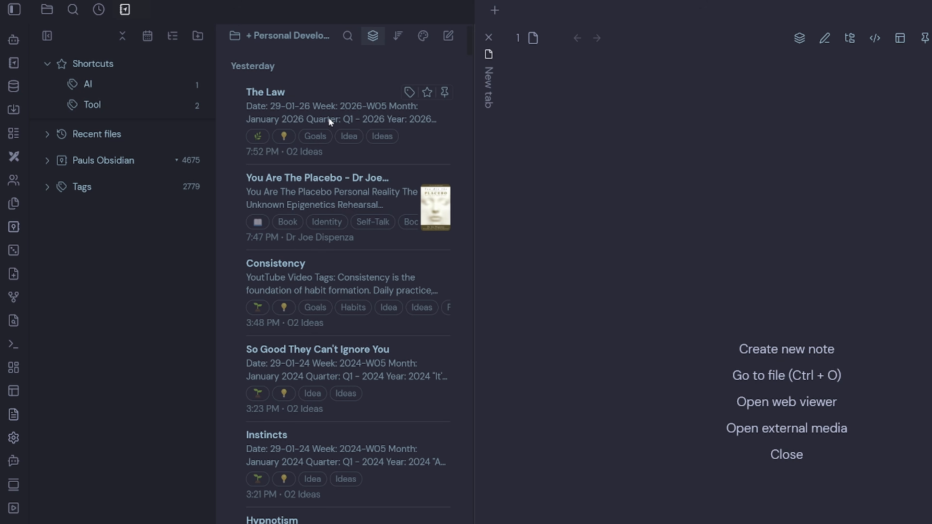
- Add the note The Law to Shortcuts, remove it, and re-add it using the note's star
{"action": "left_click_drag", "start_coordinate": [382, 107], "coordinate": [166, 95]}
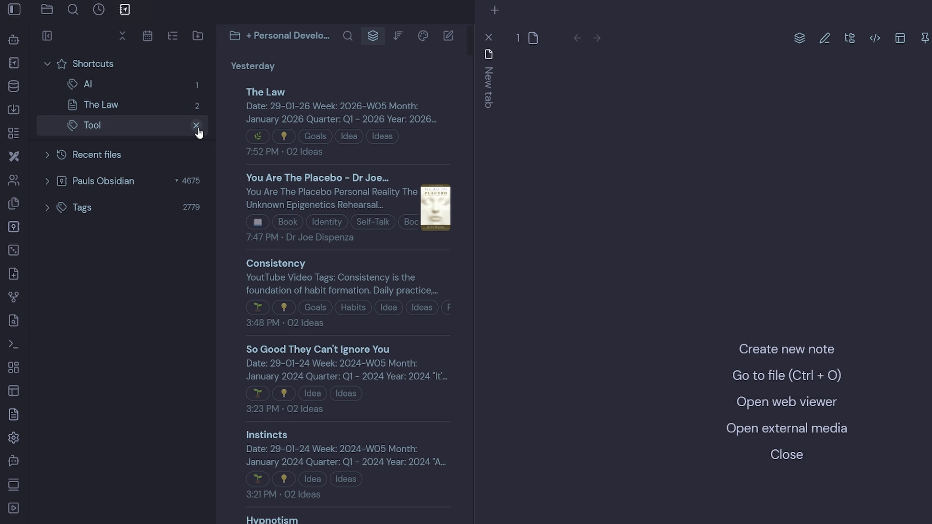
{"action": "left_click", "coordinate": [197, 110]}
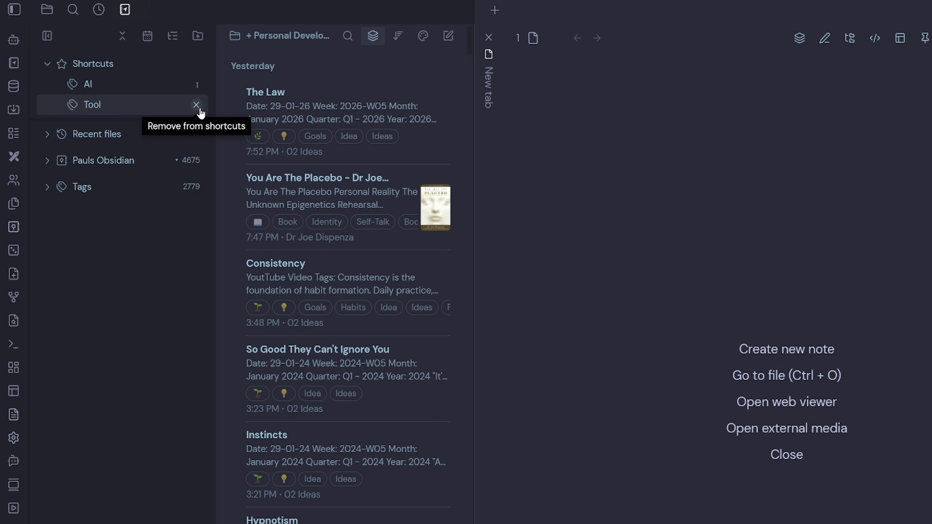
{"action": "left_click", "coordinate": [427, 93]}
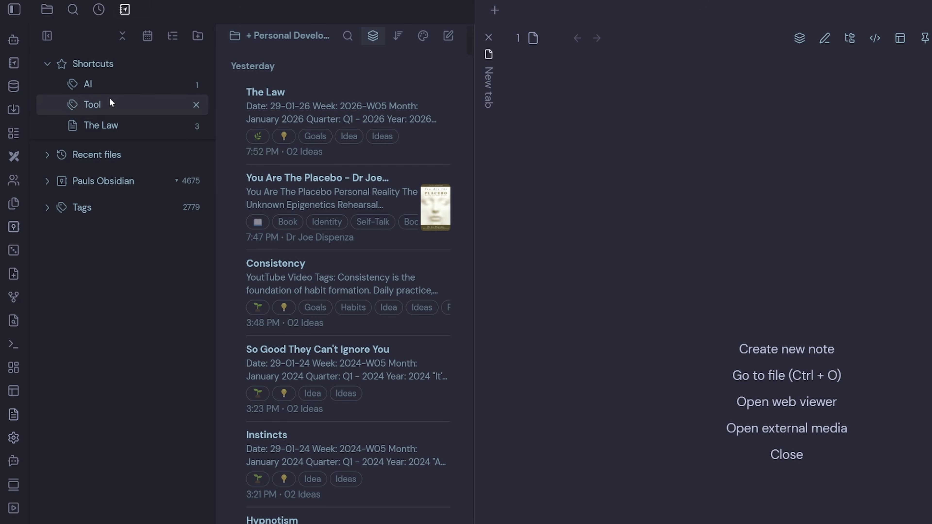
- Expand the Recent files section and the vault's folder tree in the navigation pane
{"action": "left_click", "coordinate": [47, 158]}
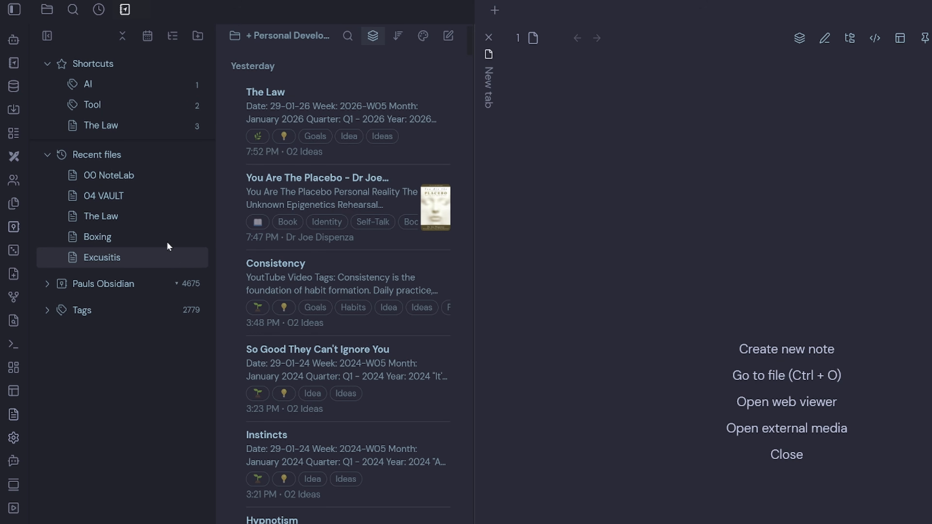
{"action": "left_click", "coordinate": [98, 10]}
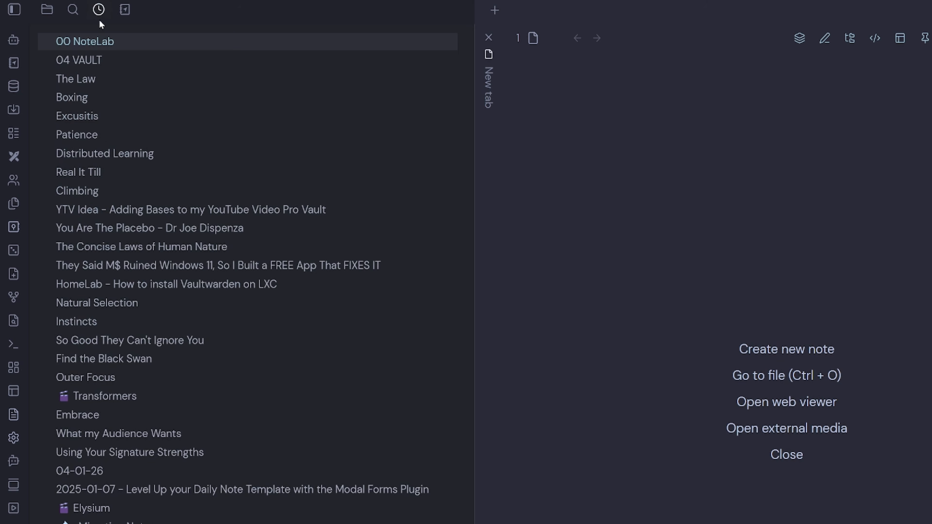
{"action": "left_click", "coordinate": [122, 11]}
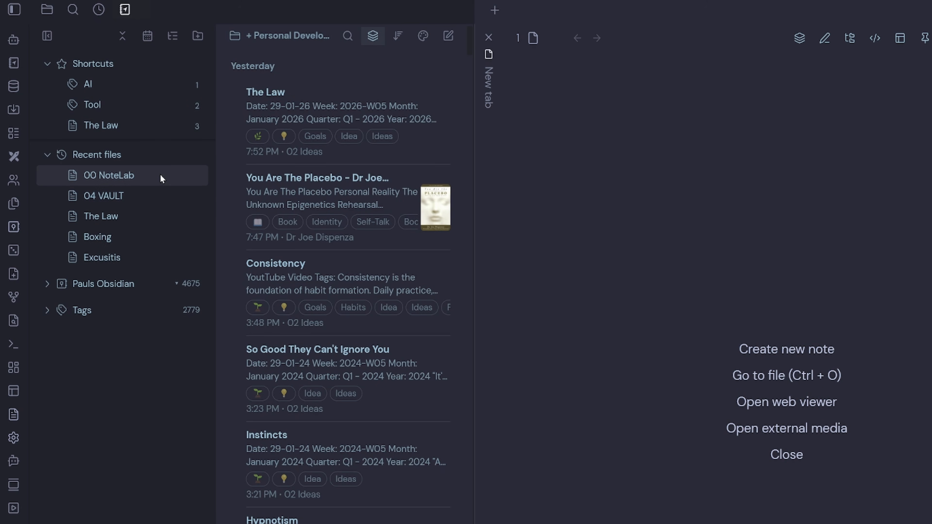
{"action": "left_click", "coordinate": [47, 285]}
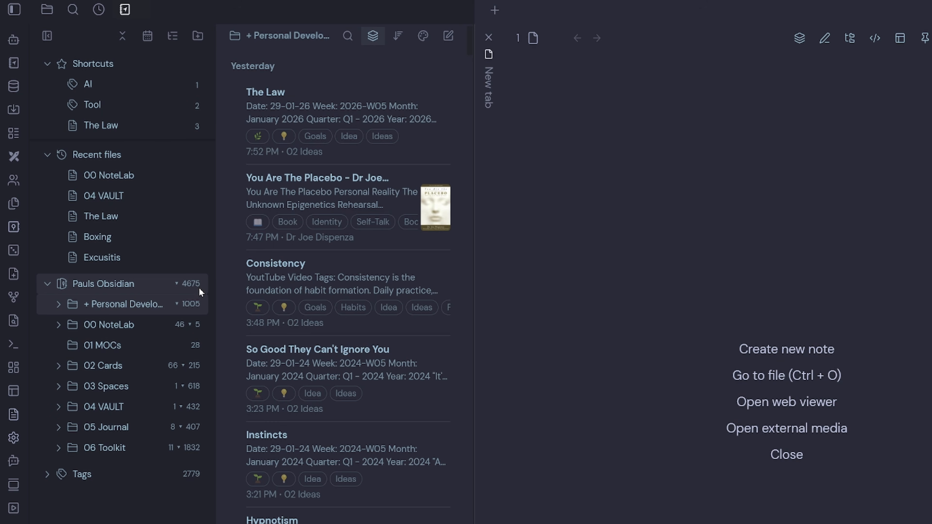
- Toggle showing files from subfolders off and back on, twice
{"action": "left_click", "coordinate": [374, 41]}
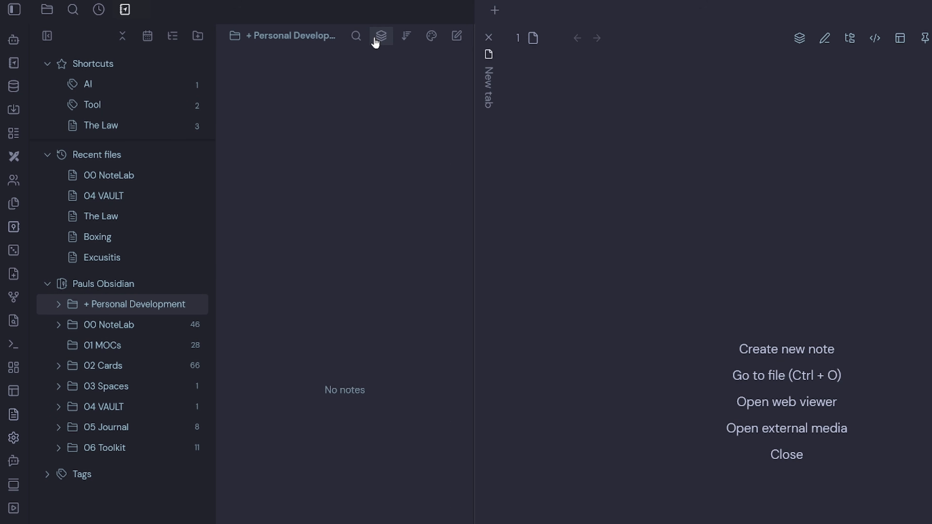
{"action": "left_click", "coordinate": [376, 42]}
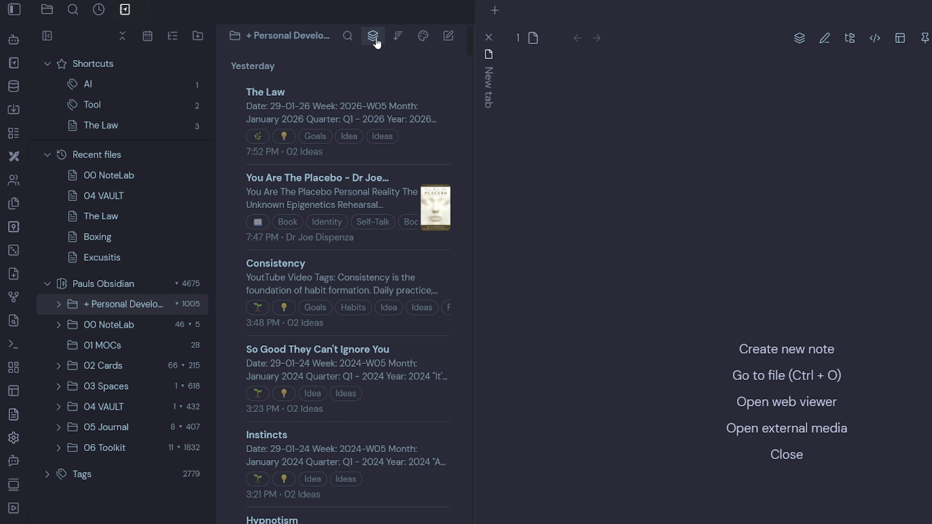
{"action": "left_click", "coordinate": [377, 42]}
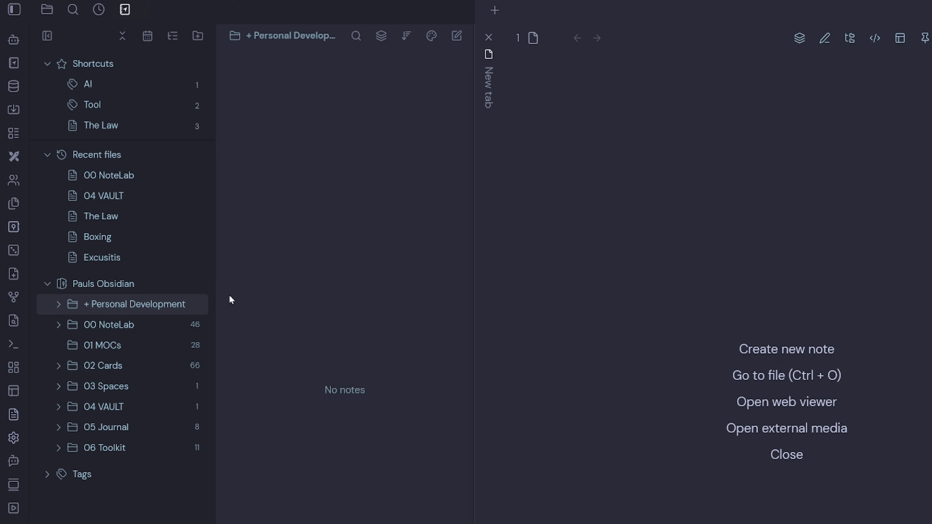
{"action": "left_click", "coordinate": [377, 42]}
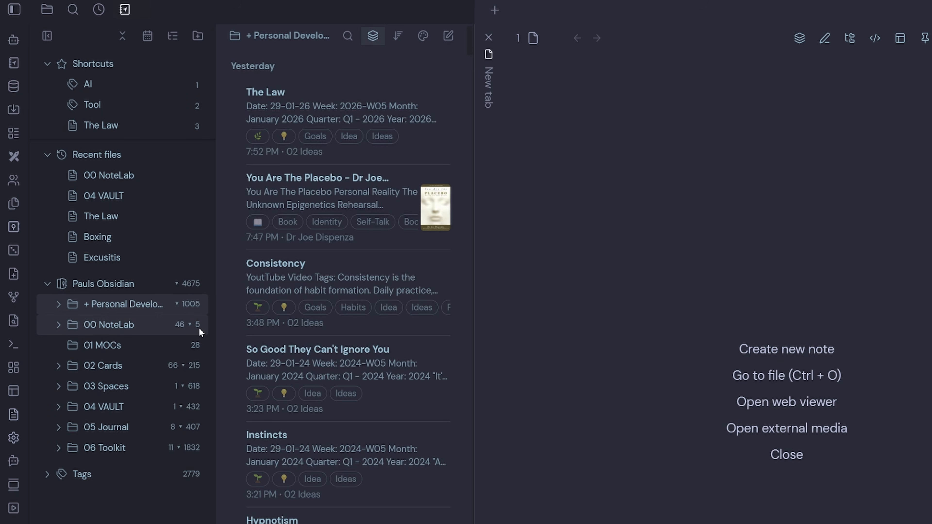
- Expand the 00 NoteLab folder and the Tags section, and select the seedling and then the pickaxe tag
{"action": "left_click", "coordinate": [57, 326]}
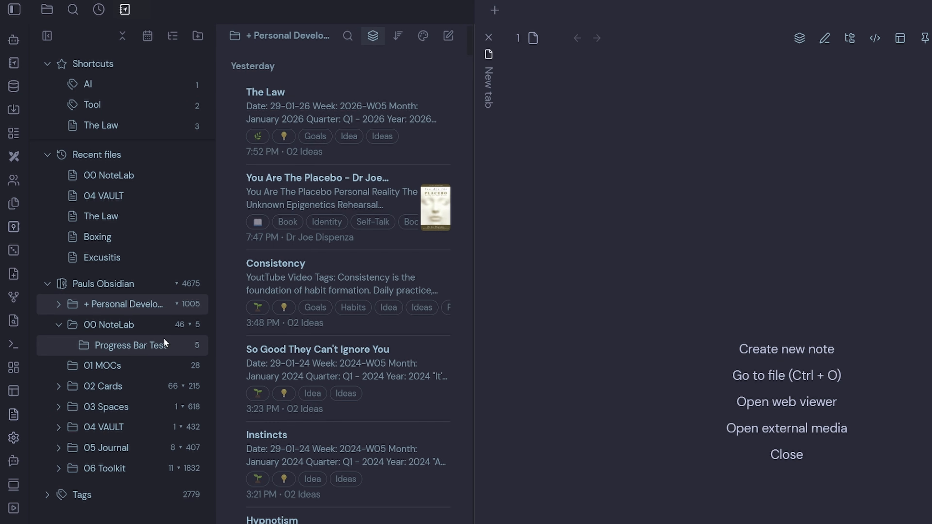
{"action": "left_click", "coordinate": [46, 258]}
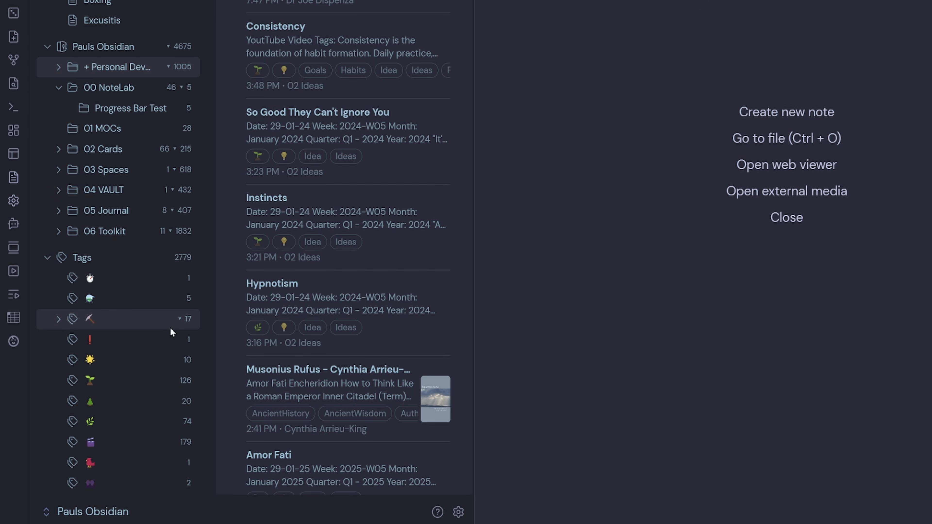
{"action": "left_click", "coordinate": [147, 382]}
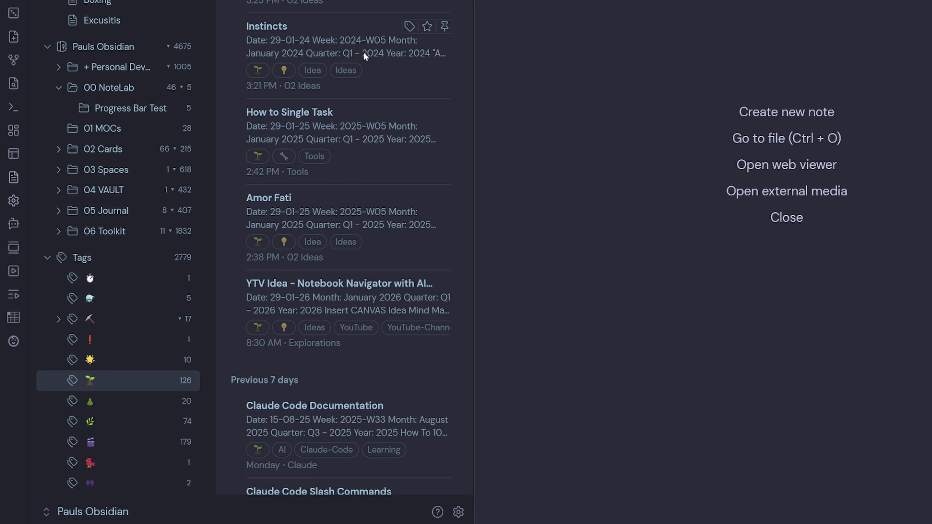
{"action": "left_click", "coordinate": [108, 327]}
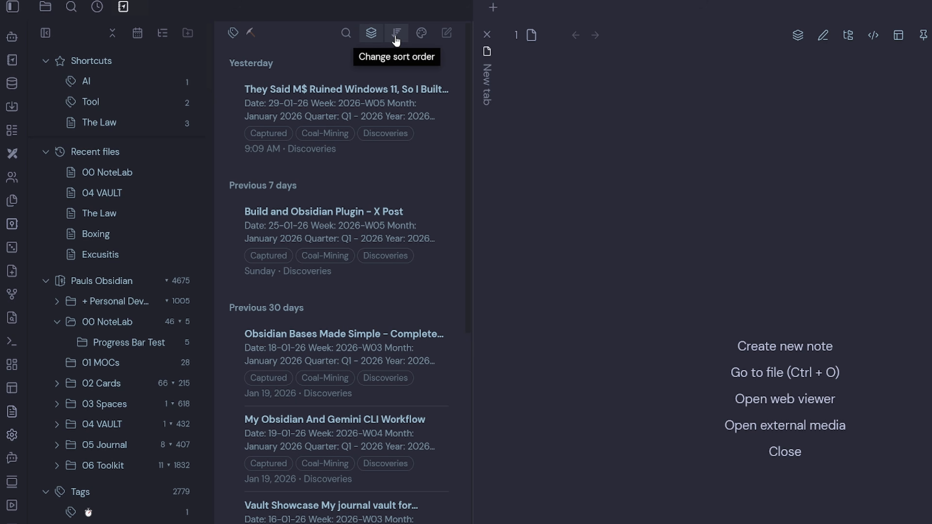
- Switch the note list to 4 preview rows, then back to the default preview rows
{"action": "left_click", "coordinate": [396, 40]}
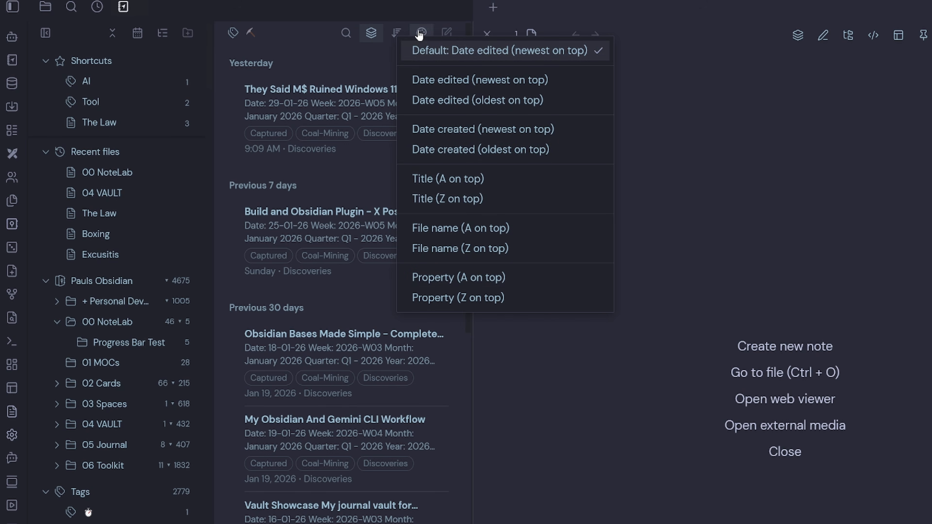
{"action": "left_click", "coordinate": [420, 34]}
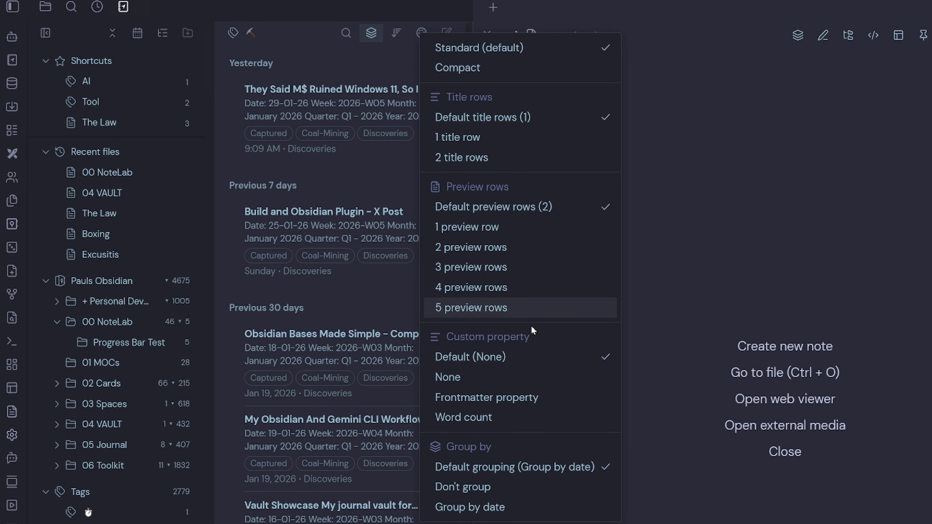
{"action": "left_click", "coordinate": [525, 290]}
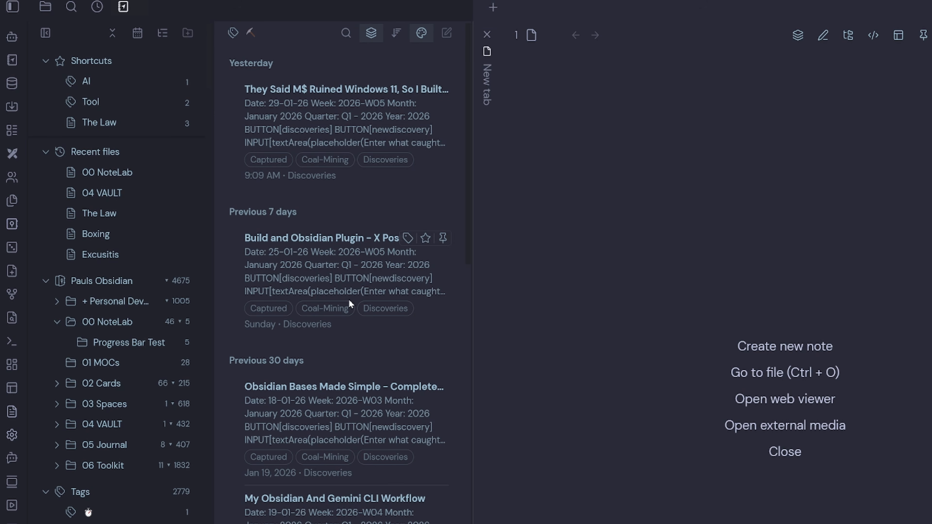
{"action": "left_click", "coordinate": [421, 33]}
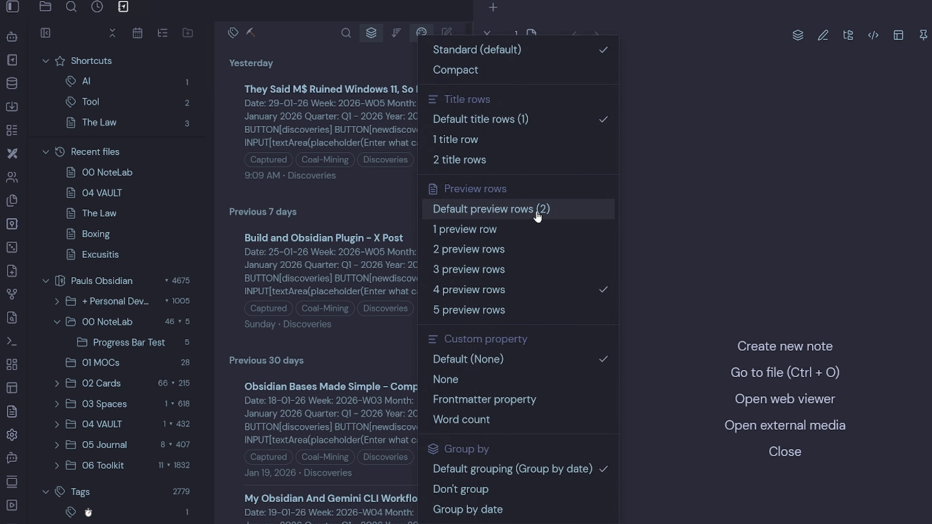
{"action": "left_click", "coordinate": [538, 216]}
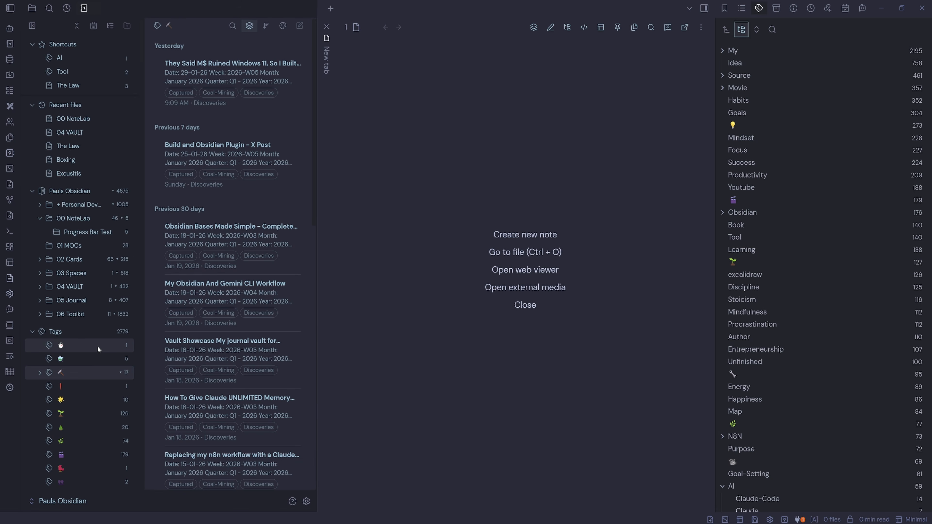
- Open the Notebook Navigator plugin settings and set the tag sort order to Frequency (high to low)
{"action": "left_click", "coordinate": [307, 502]}
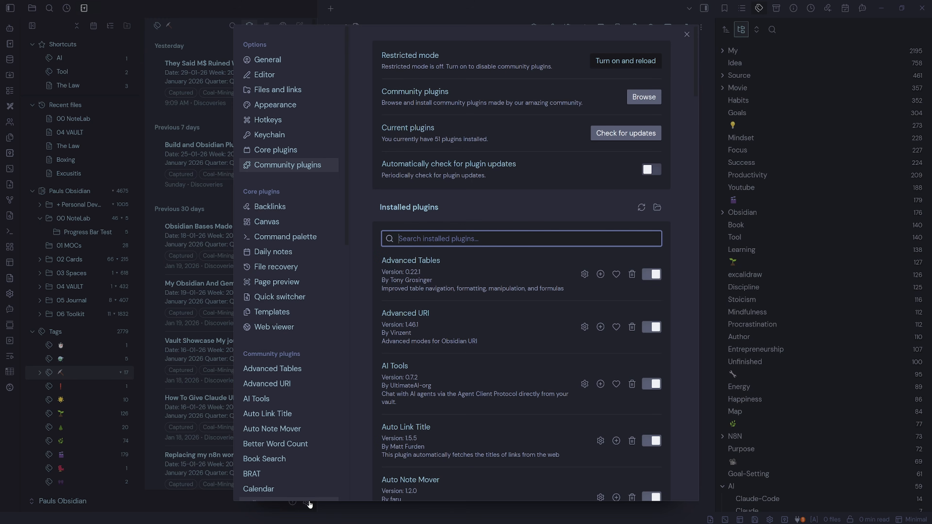
{"action": "scroll", "coordinate": [316, 349], "scroll_direction": "down", "scroll_amount": 10}
{"action": "left_click", "coordinate": [305, 361]}
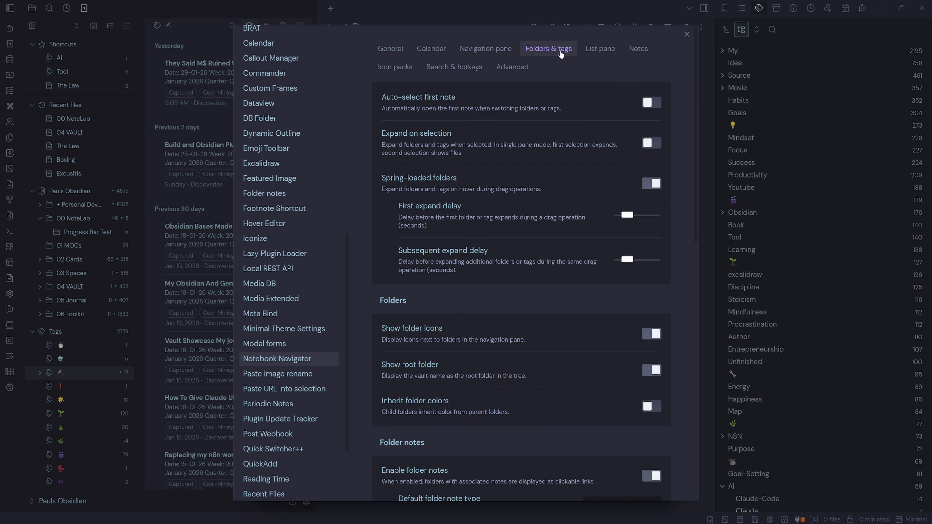
{"action": "scroll", "coordinate": [546, 276], "scroll_direction": "down", "scroll_amount": 12}
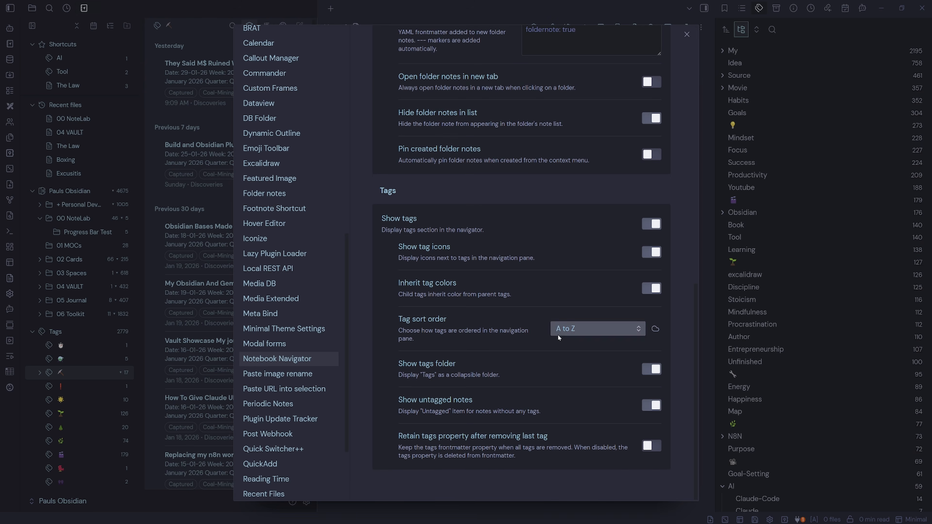
{"action": "left_click", "coordinate": [594, 329]}
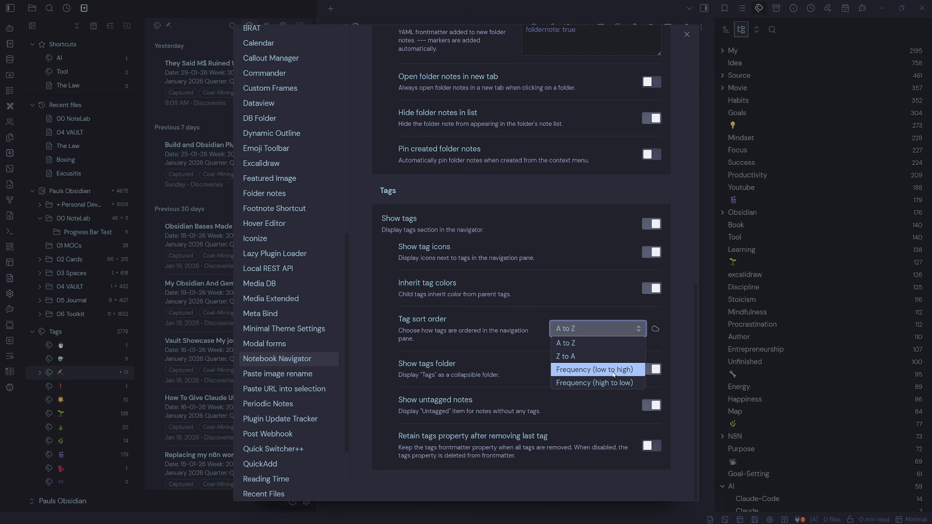
{"action": "left_click", "coordinate": [614, 381]}
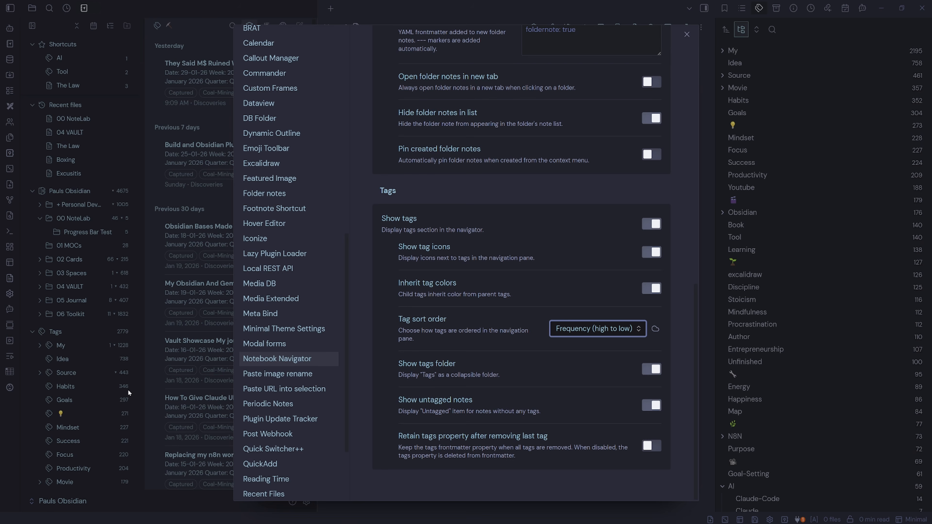
- Set the tag sort order back to A to Z and close the settings
{"action": "left_click", "coordinate": [602, 329]}
{"action": "left_click", "coordinate": [605, 344]}
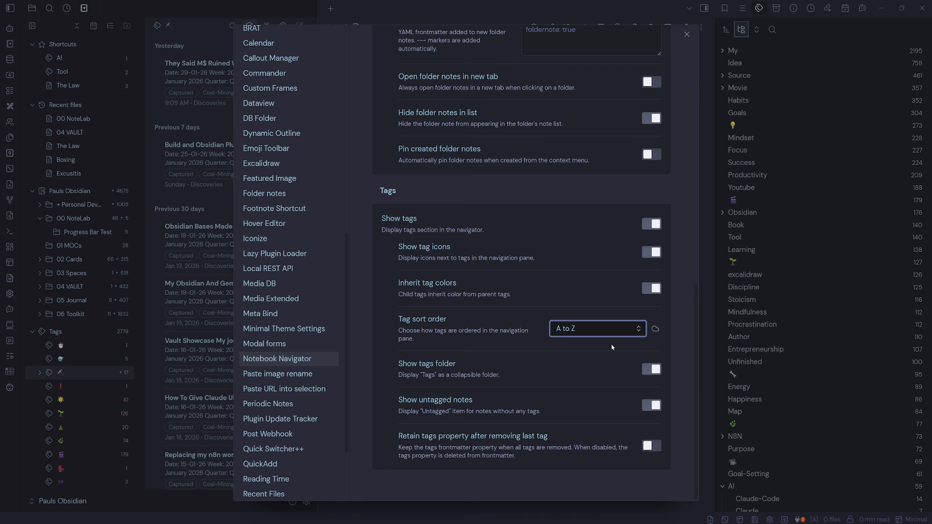
{"action": "scroll", "coordinate": [544, 180], "scroll_direction": "up", "scroll_amount": 6}
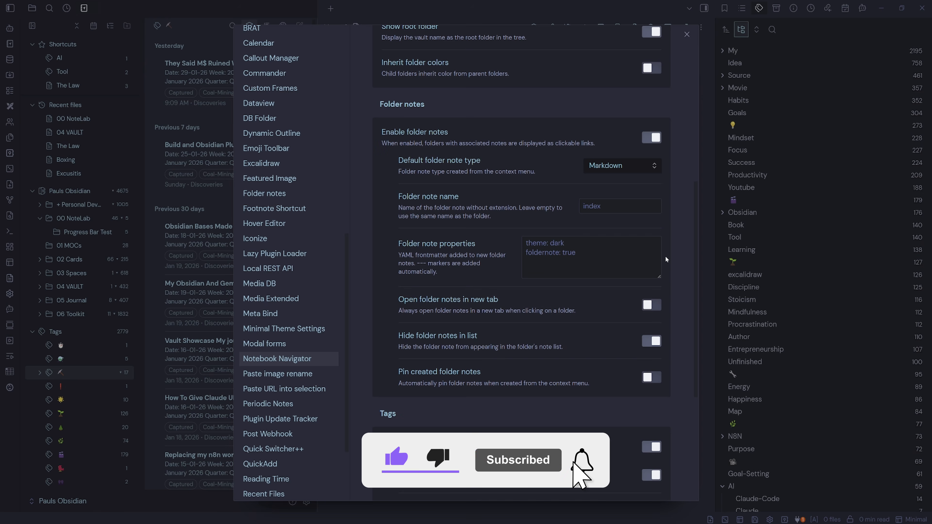
{"action": "scroll", "coordinate": [668, 267], "scroll_direction": "up", "scroll_amount": 5}
{"action": "key", "text": "Escape"}
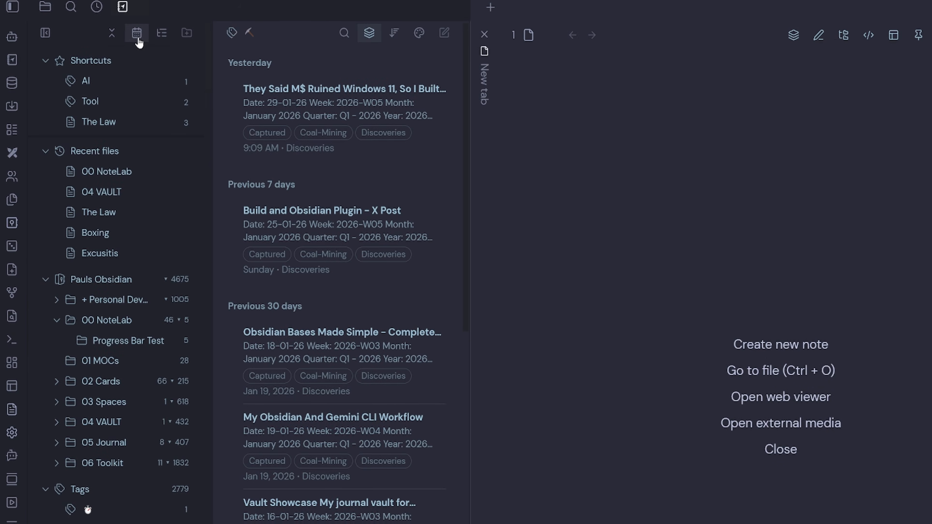
- Show the calendar in the navigation pane and open the daily note prompt for the 30th, dismissing it
{"action": "left_click", "coordinate": [138, 39]}
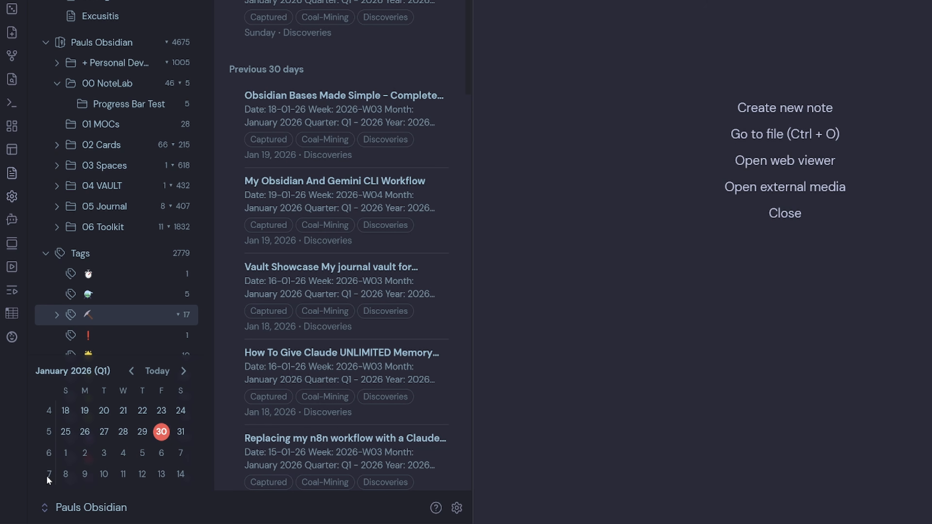
{"action": "left_click", "coordinate": [161, 433]}
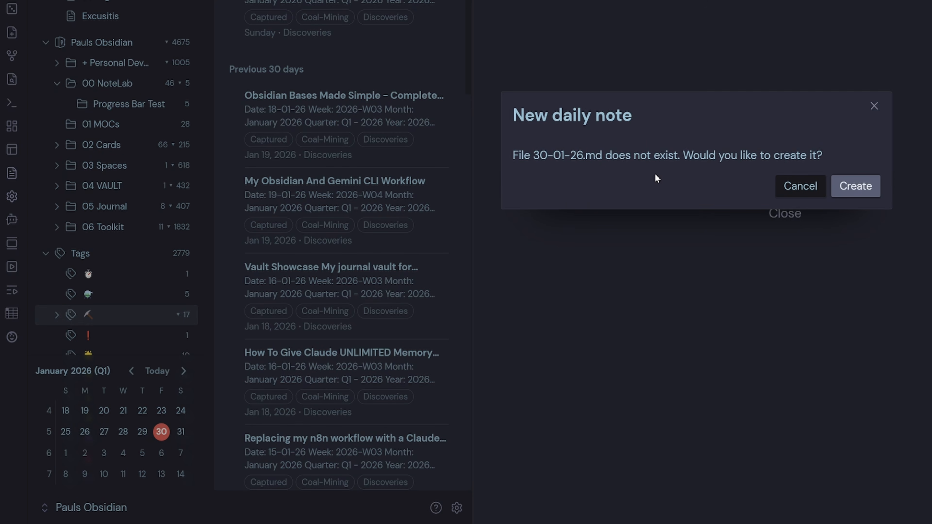
{"action": "left_click", "coordinate": [873, 111]}
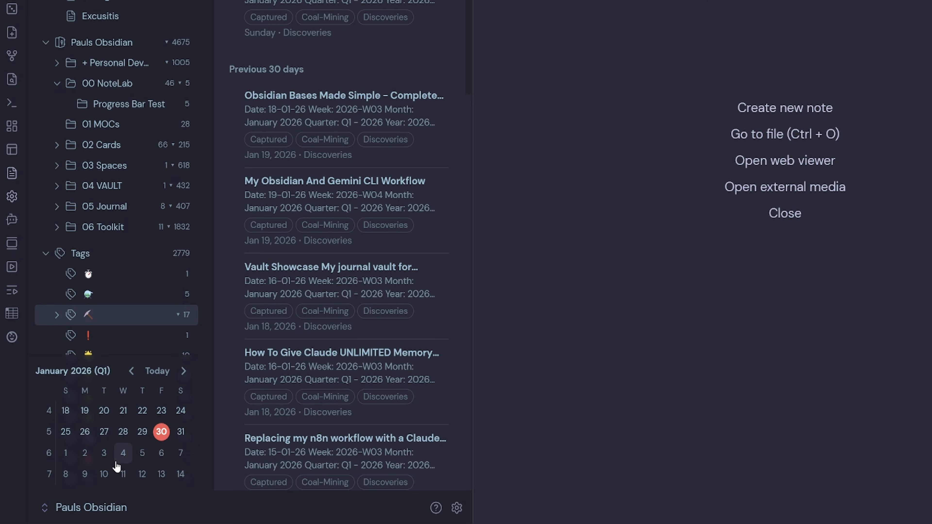
- Open the plugin's Calendar settings and set the calendar placement to Right sidebar
{"action": "left_click", "coordinate": [457, 508]}
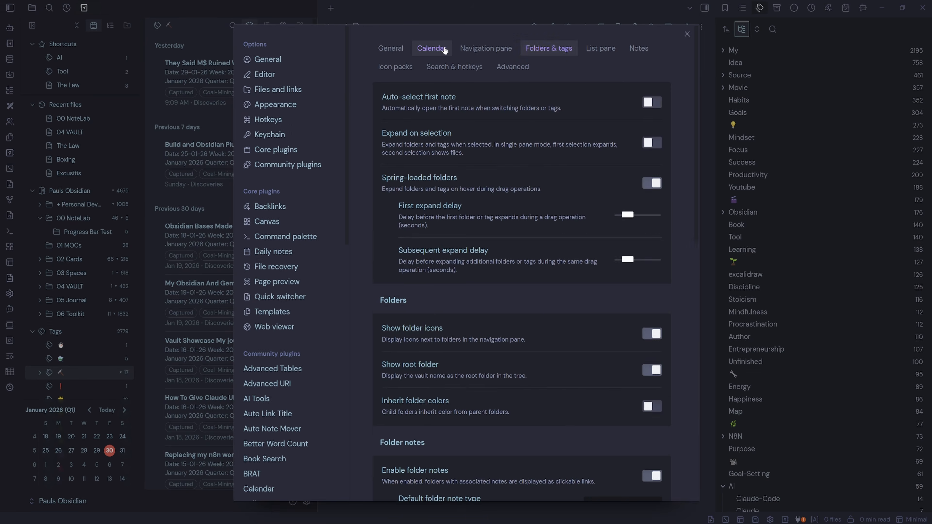
{"action": "left_click", "coordinate": [443, 51]}
{"action": "left_click", "coordinate": [613, 102]}
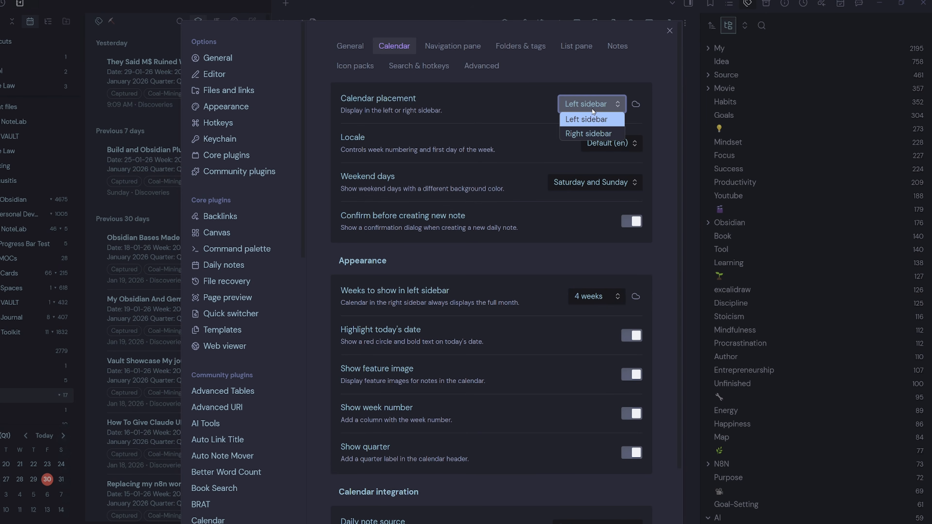
{"action": "left_click", "coordinate": [618, 127]}
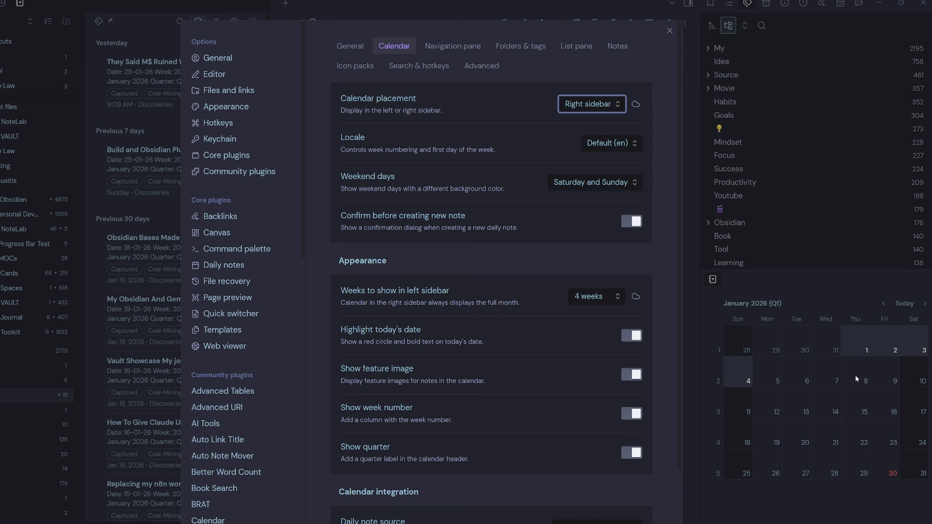
- Return the calendar placement to Left sidebar and set the left sidebar calendar to show 1 week
{"action": "left_click", "coordinate": [591, 104]}
{"action": "left_click", "coordinate": [587, 118]}
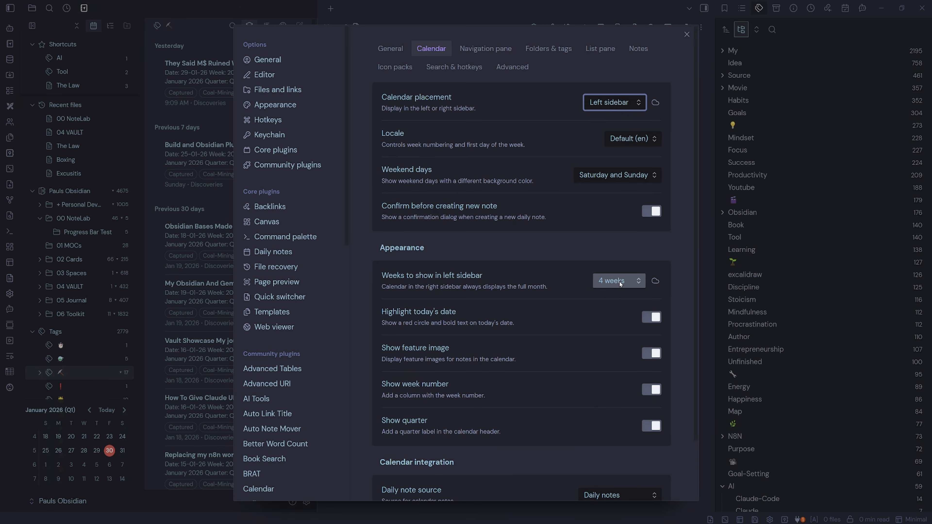
{"action": "left_click", "coordinate": [620, 282]}
{"action": "left_click", "coordinate": [621, 293]}
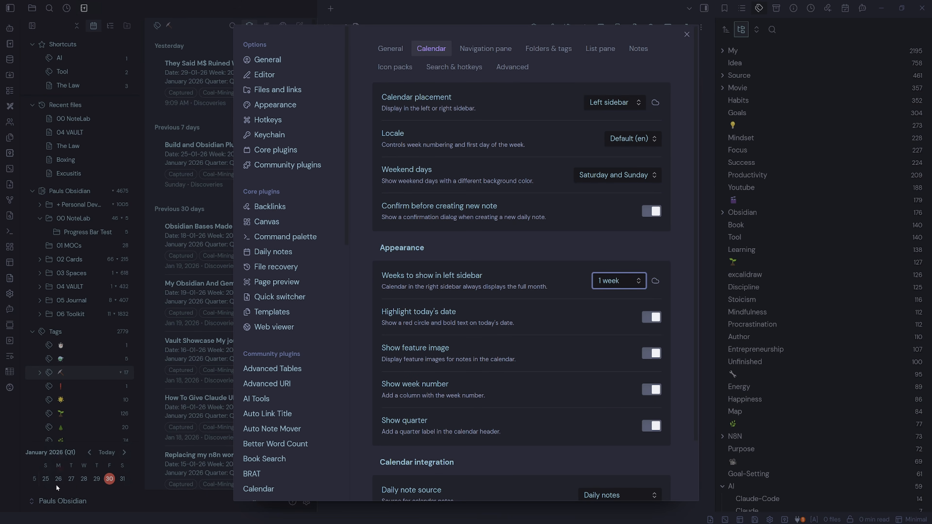
- Set the left sidebar calendar back to 4 weeks and close the settings
{"action": "left_click", "coordinate": [616, 280]}
{"action": "left_click", "coordinate": [621, 334]}
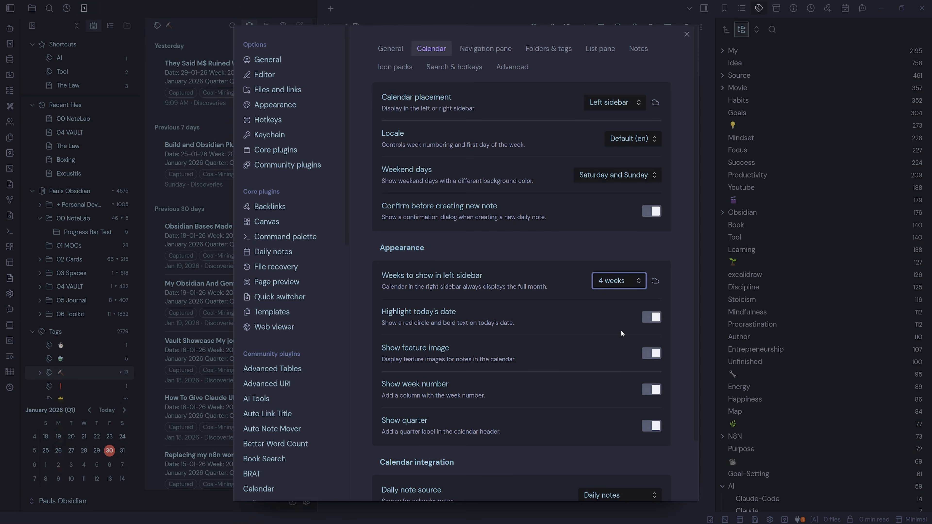
{"action": "scroll", "coordinate": [570, 354], "scroll_direction": "down", "scroll_amount": 2}
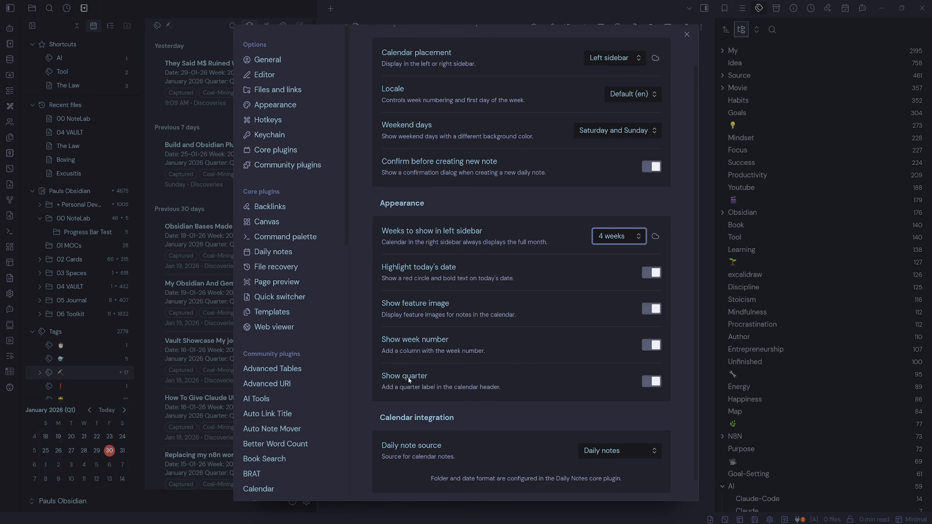
{"action": "left_click", "coordinate": [445, 383]}
{"action": "key", "text": "Escape"}
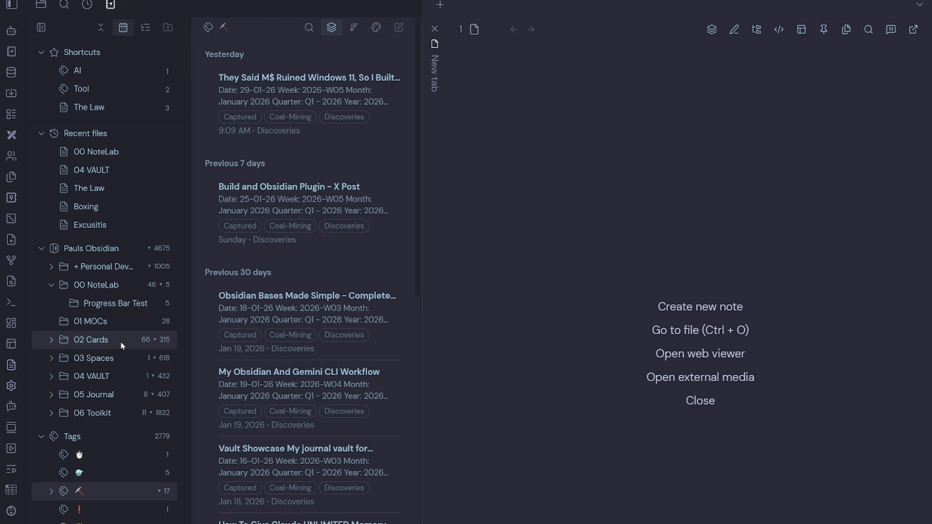
- Apply the teal colour 14b8a6 to the 02 Cards folder, then remove the folder colour again
{"action": "right_click", "coordinate": [121, 343]}
{"action": "left_click", "coordinate": [196, 183]}
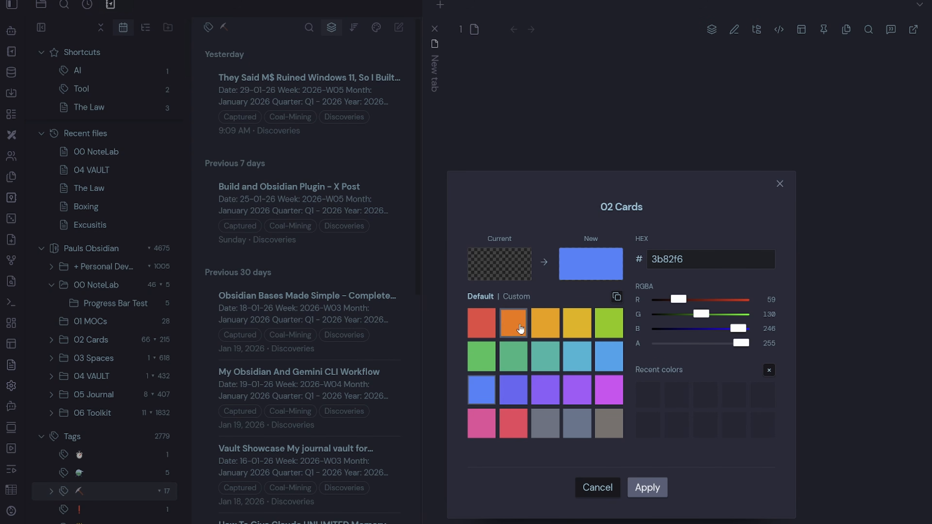
{"action": "left_click", "coordinate": [543, 357]}
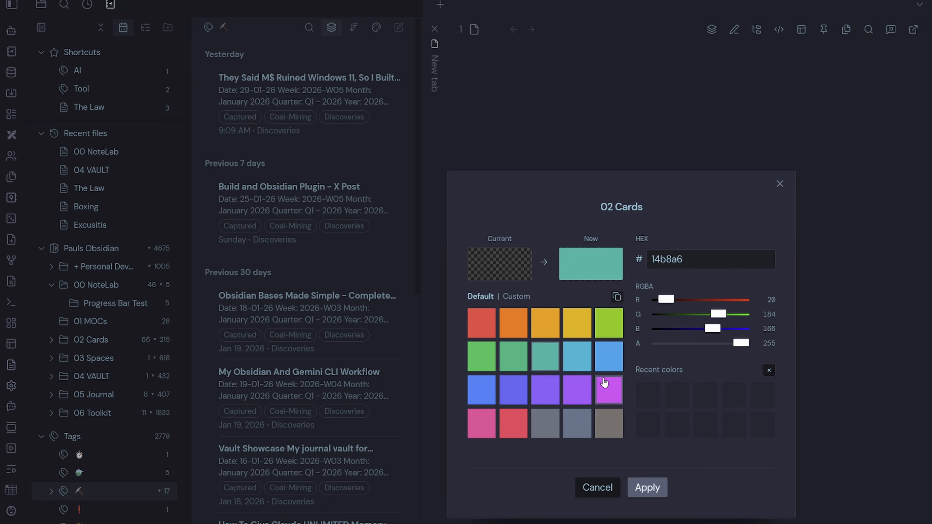
{"action": "left_click", "coordinate": [648, 486]}
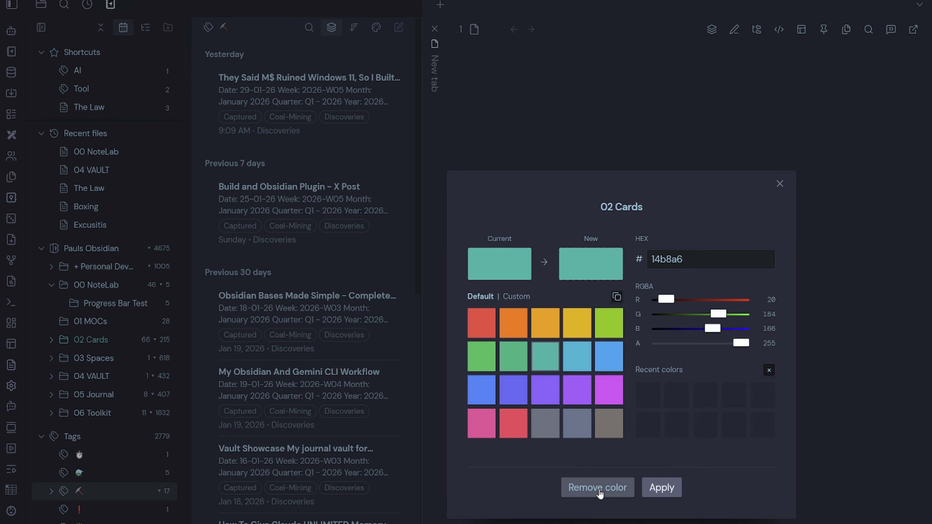
{"action": "left_click", "coordinate": [598, 490]}
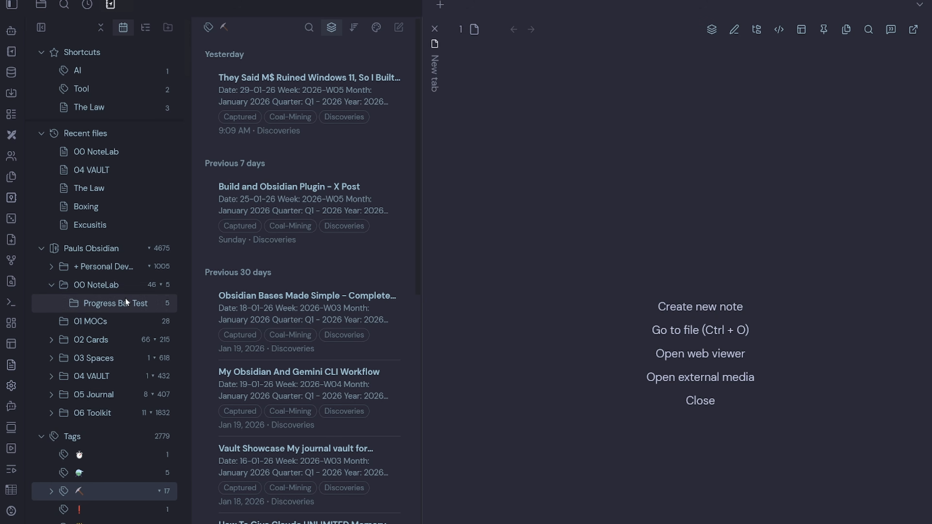
- Open the 02 Cards folder's context menu to review its options, then dismiss it
{"action": "right_click", "coordinate": [125, 337]}
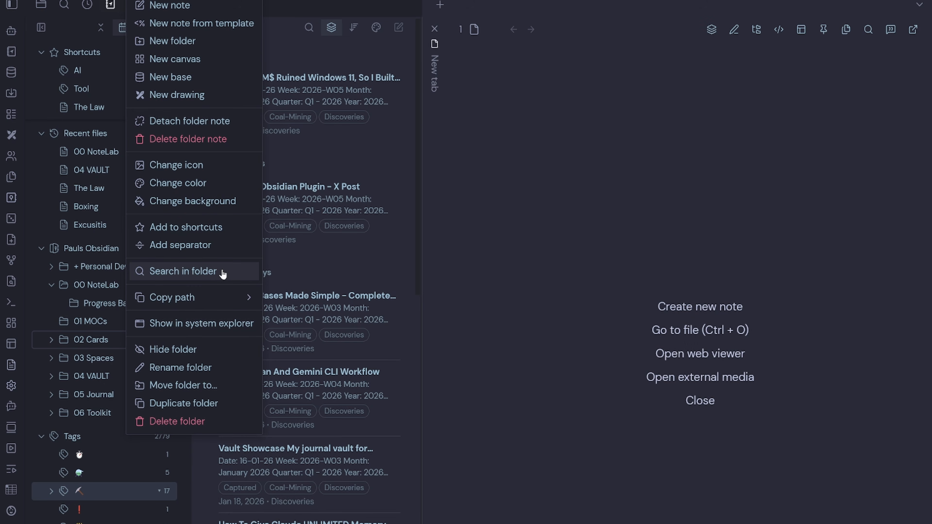
{"action": "left_click", "coordinate": [519, 235]}
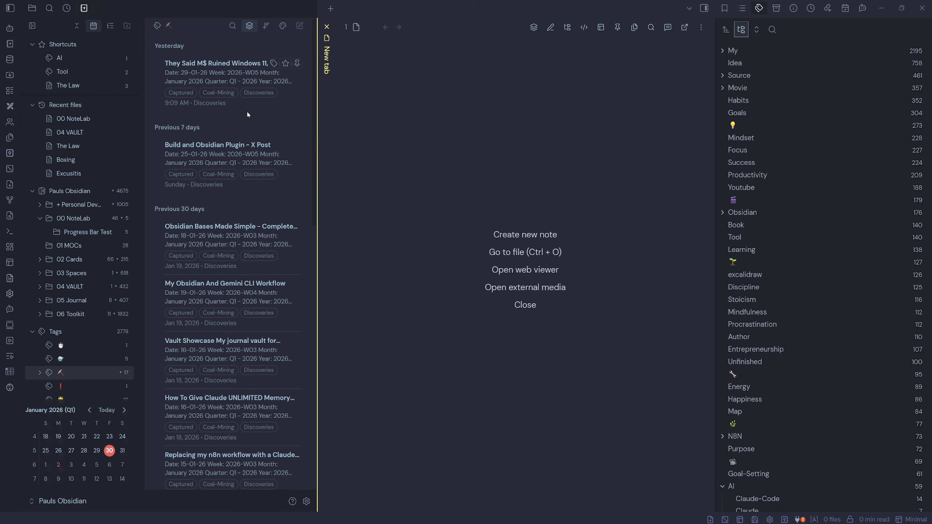
- Hide the navigation pane to show only the note list, and narrow the sidebar
{"action": "left_click", "coordinate": [32, 30]}
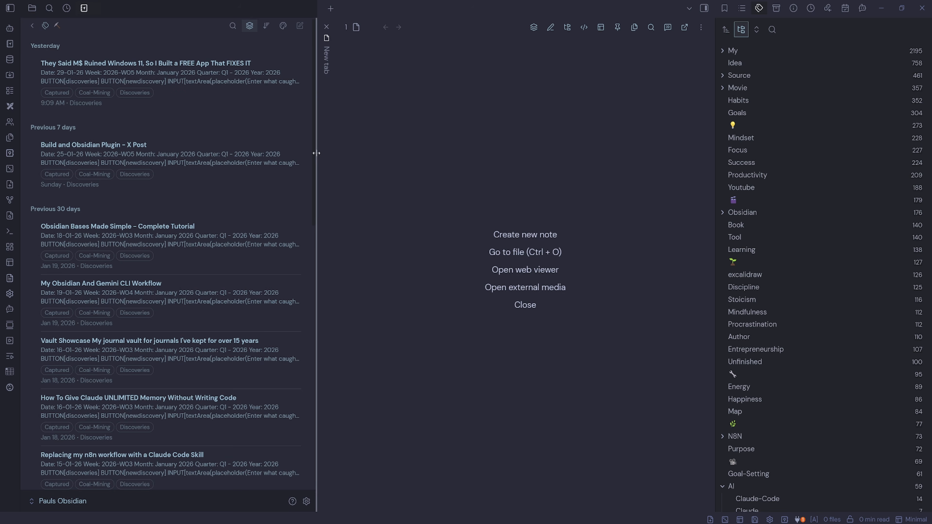
{"action": "left_click_drag", "start_coordinate": [317, 153], "coordinate": [189, 153]}
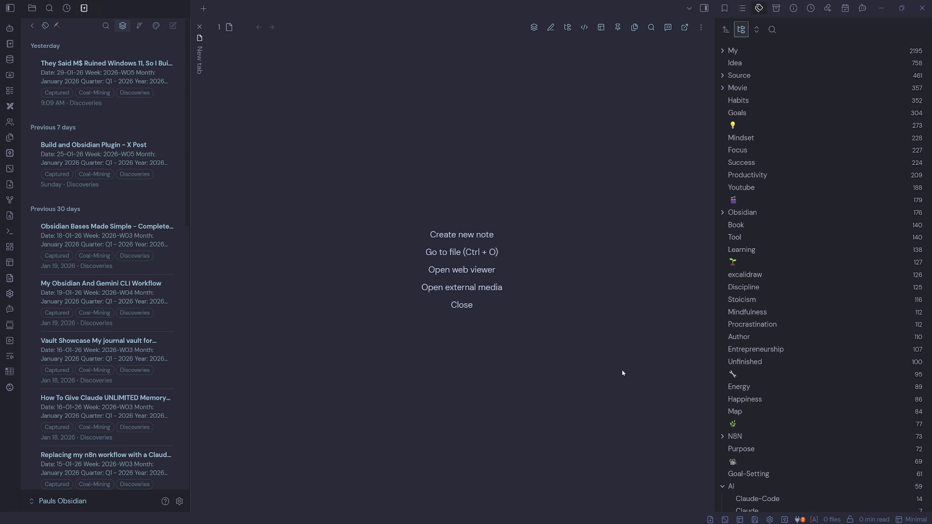
- Open the 01 MOCs folder in single-pane mode and return to the folder tree
{"action": "left_click", "coordinate": [32, 26]}
{"action": "left_click", "coordinate": [117, 245]}
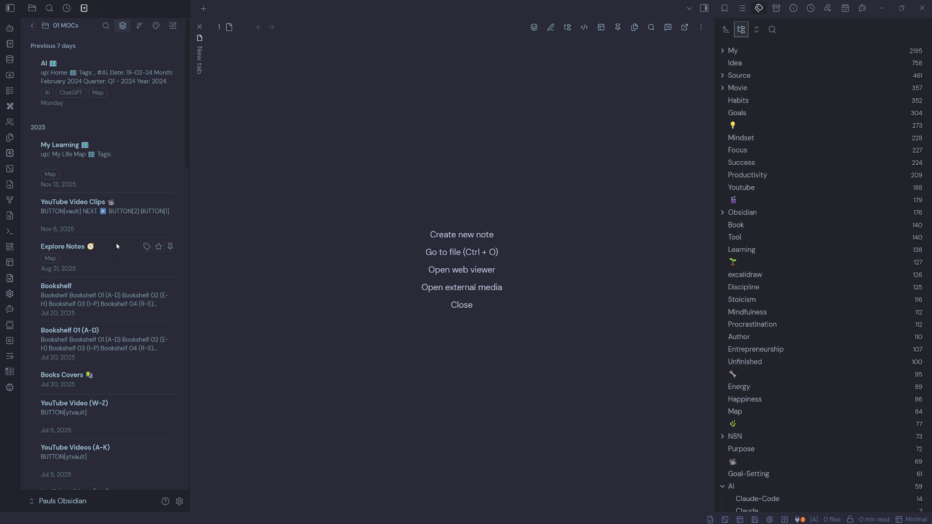
{"action": "left_click", "coordinate": [34, 29]}
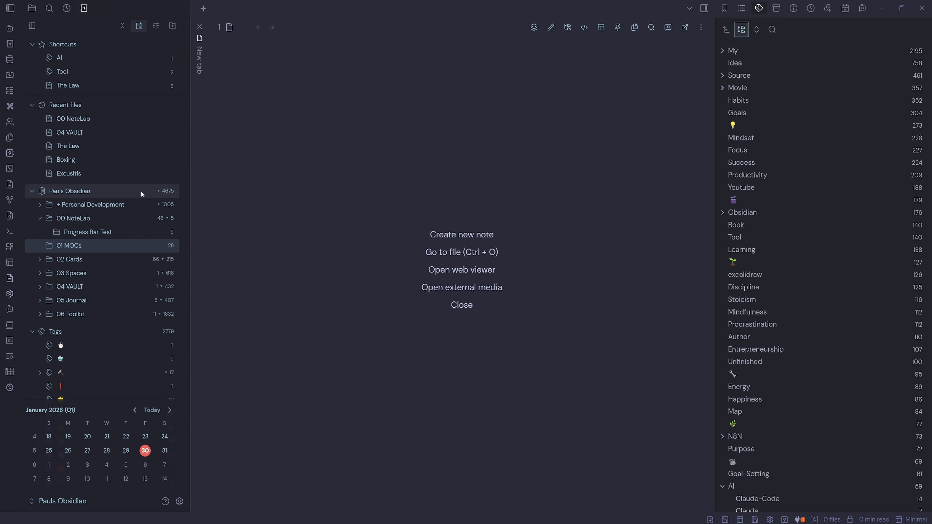
- Widen the sidebar to restore the side-by-side navigation and note list layout
{"action": "left_click_drag", "start_coordinate": [189, 183], "coordinate": [323, 119]}
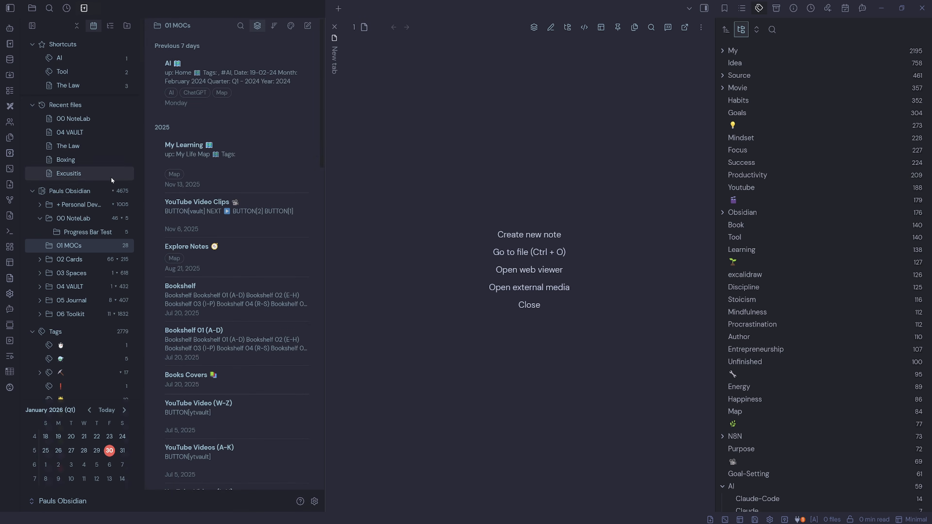
{"action": "left_click", "coordinate": [108, 202]}
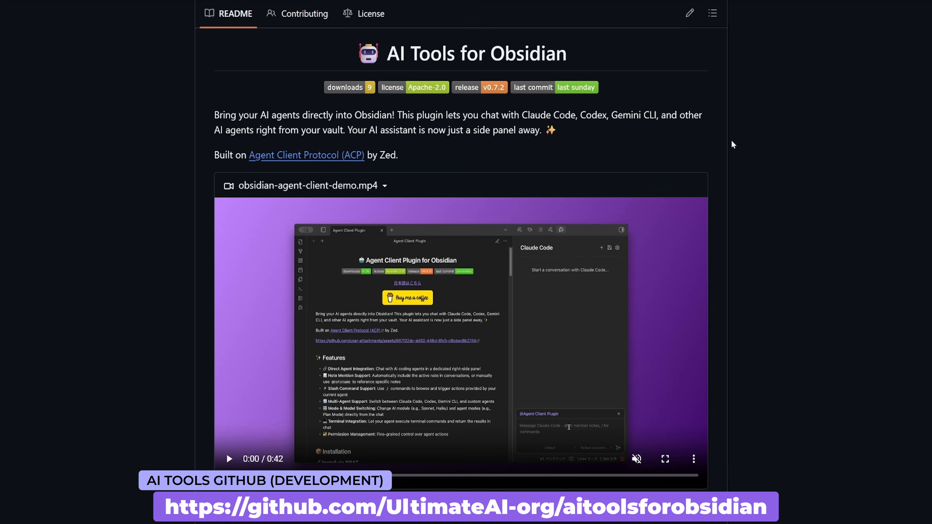
- Switch to the AI Tools for Obsidian GitHub page and read its README through the installation instructions
{"action": "left_click_drag", "start_coordinate": [567, 58], "coordinate": [388, 60]}
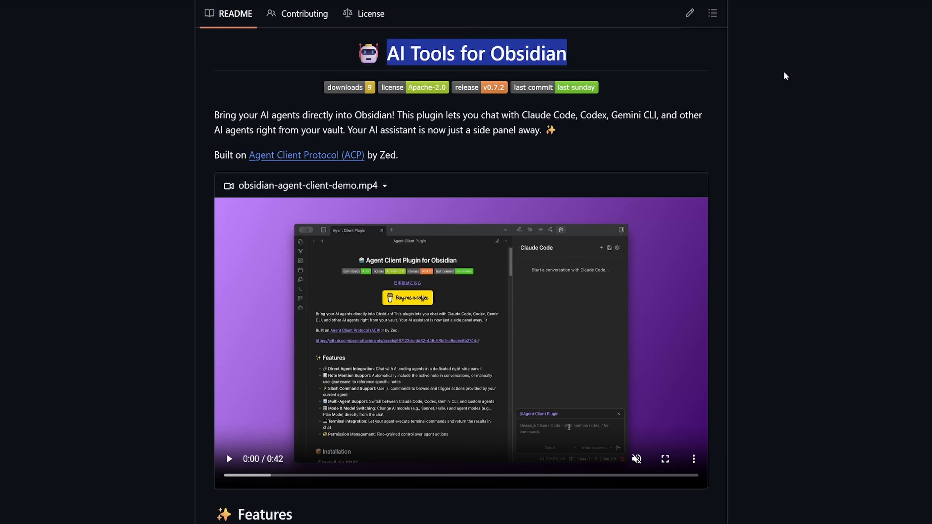
{"action": "left_click", "coordinate": [449, 157]}
{"action": "left_click_drag", "start_coordinate": [398, 155], "coordinate": [248, 155]}
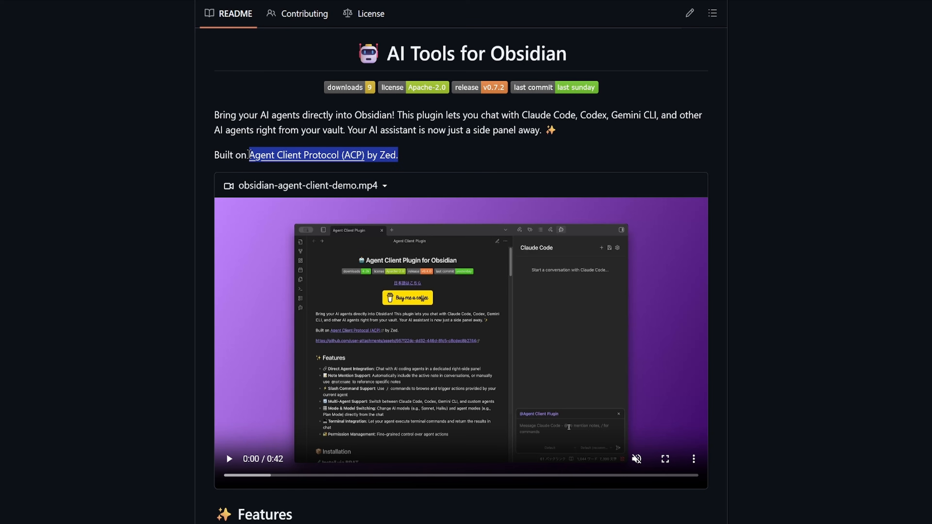
{"action": "left_click", "coordinate": [498, 156]}
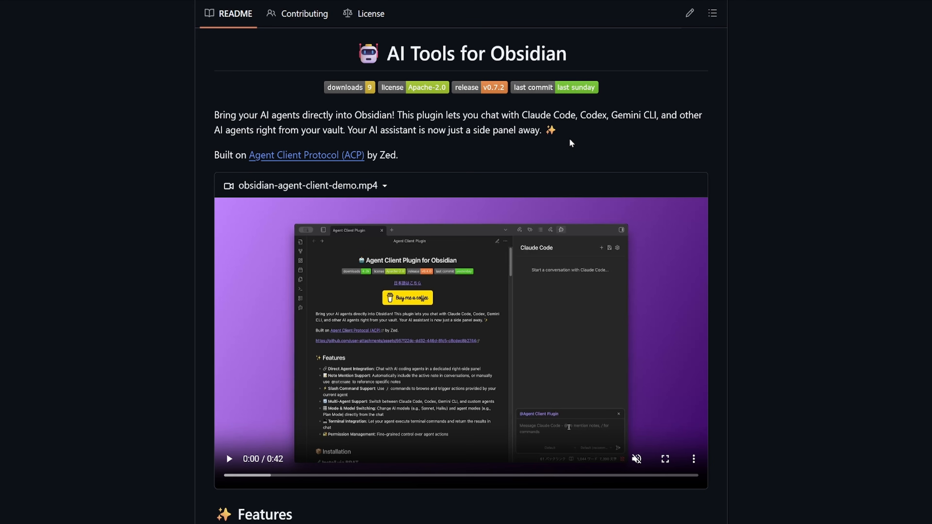
{"action": "left_click_drag", "start_coordinate": [398, 115], "coordinate": [214, 116]}
{"action": "left_click", "coordinate": [523, 151]}
{"action": "scroll", "coordinate": [774, 286], "scroll_direction": "down", "scroll_amount": 5}
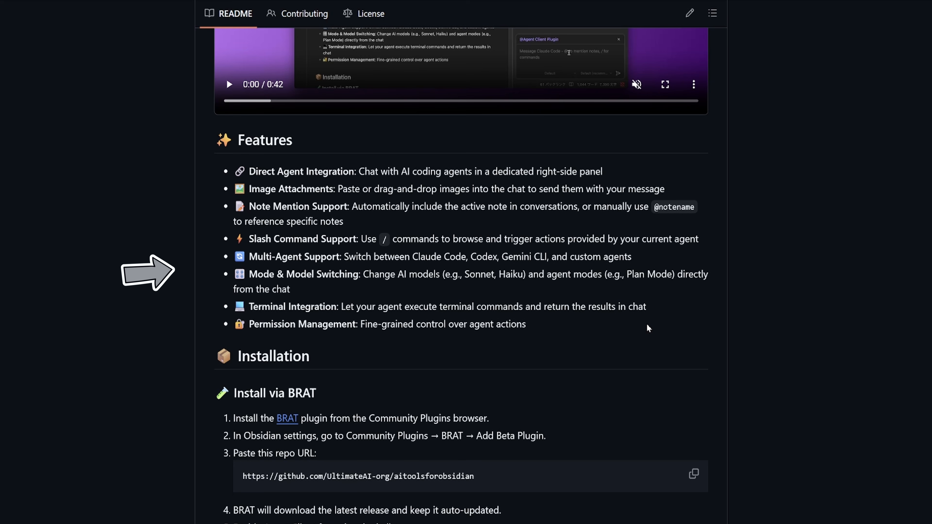
{"action": "scroll", "coordinate": [649, 328], "scroll_direction": "down", "scroll_amount": 3}
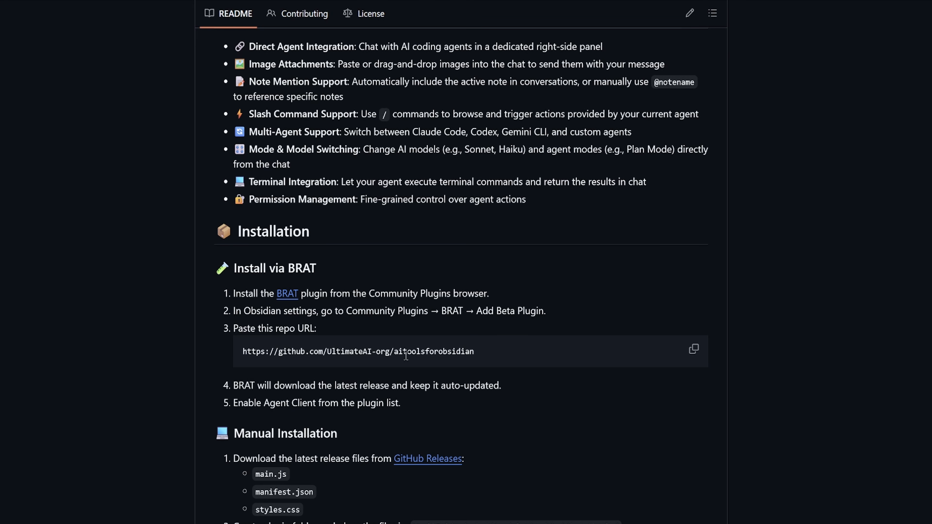
- Copy the AI Tools repository URL and open the BRAT plugin settings in Obsidian
{"action": "left_click", "coordinate": [696, 355]}
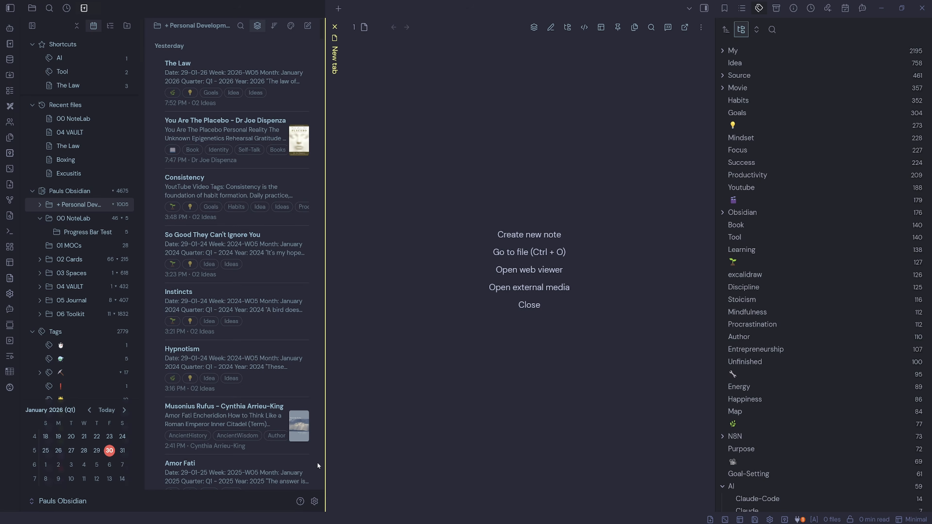
{"action": "left_click", "coordinate": [314, 501]}
{"action": "left_click", "coordinate": [290, 165]}
{"action": "scroll", "coordinate": [456, 311], "scroll_direction": "down", "scroll_amount": 10}
{"action": "left_click", "coordinate": [585, 308]}
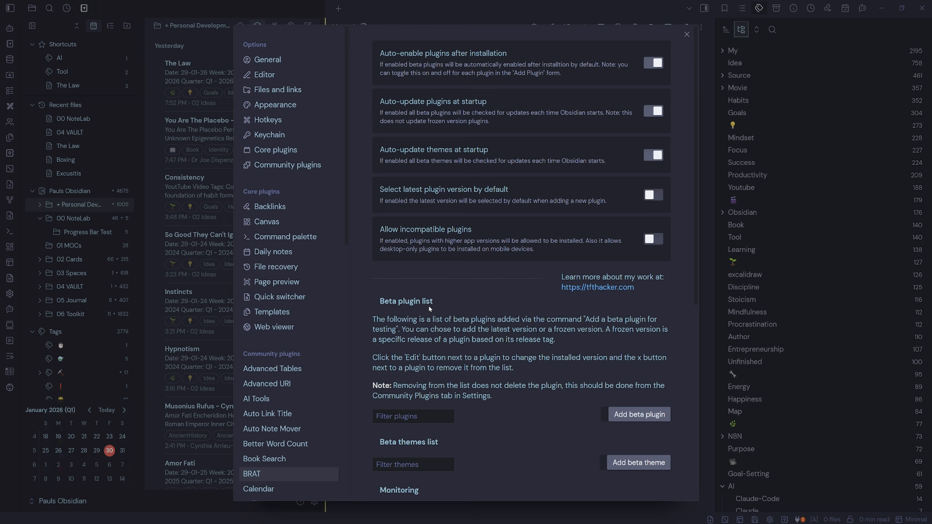
- Add the pasted repository as a BRAT beta plugin using the latest version
{"action": "left_click", "coordinate": [639, 414]}
{"action": "key", "text": "ctrl+v"}
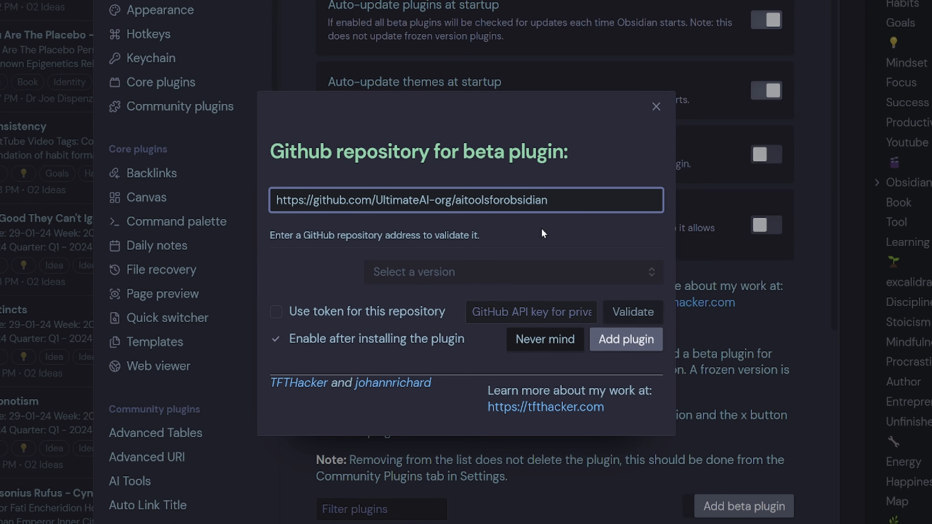
{"action": "left_click", "coordinate": [433, 264]}
{"action": "left_click", "coordinate": [431, 307]}
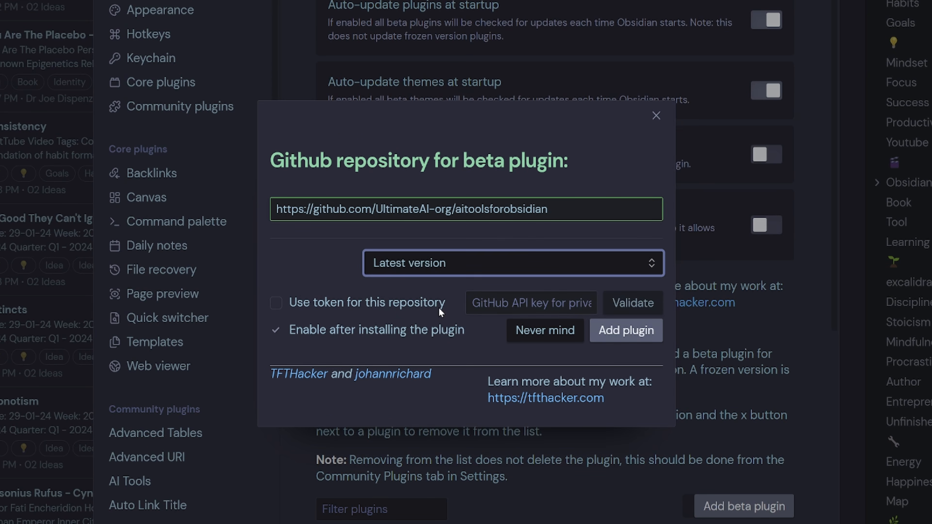
{"action": "left_click", "coordinate": [634, 338]}
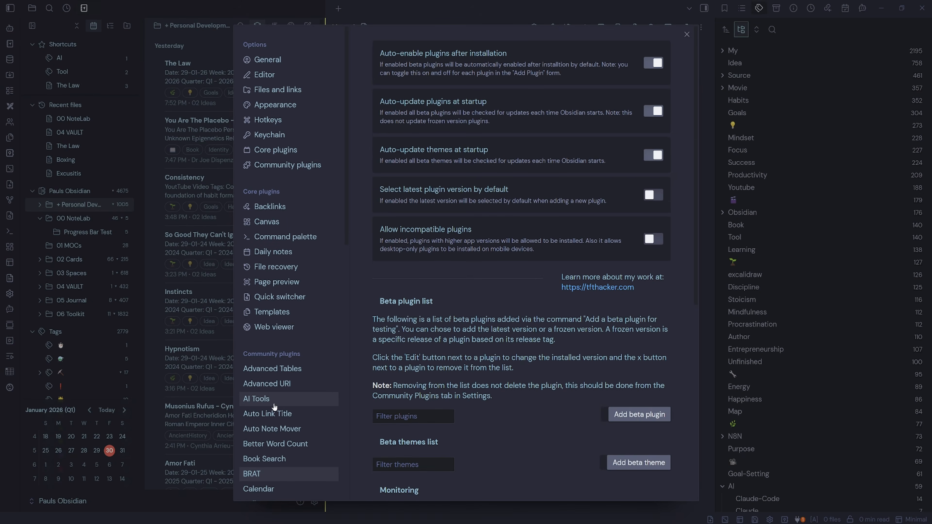
- Open the AI Tools plugin settings and review the Active agent options, keeping Claude Code
{"action": "left_click", "coordinate": [274, 402]}
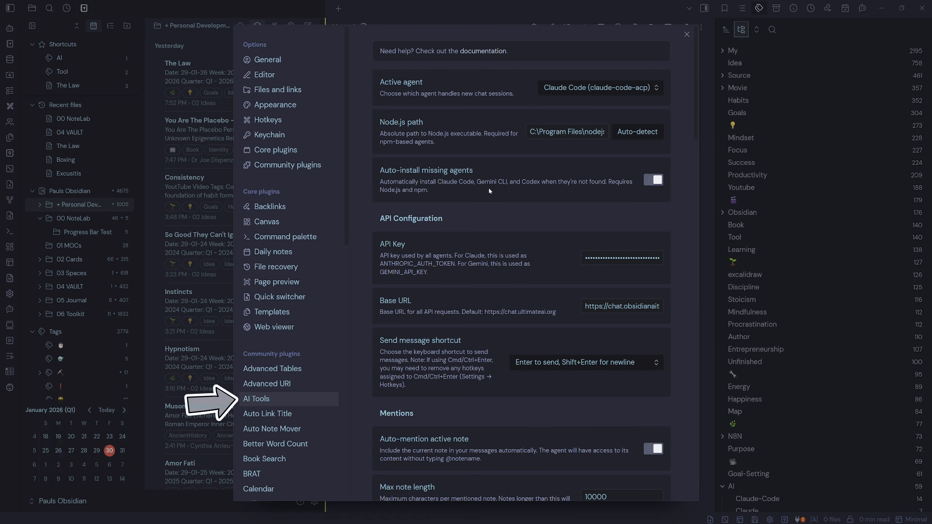
{"action": "left_click", "coordinate": [587, 88]}
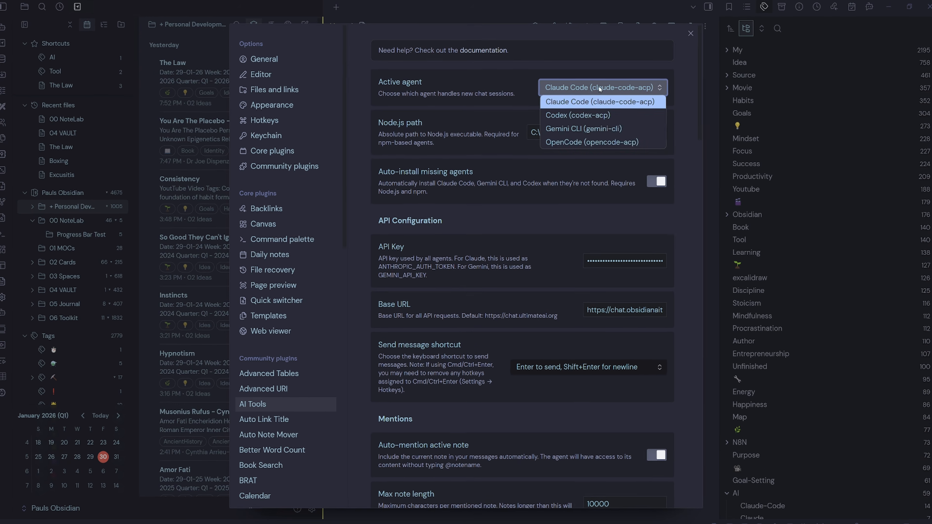
{"action": "left_click", "coordinate": [604, 88]}
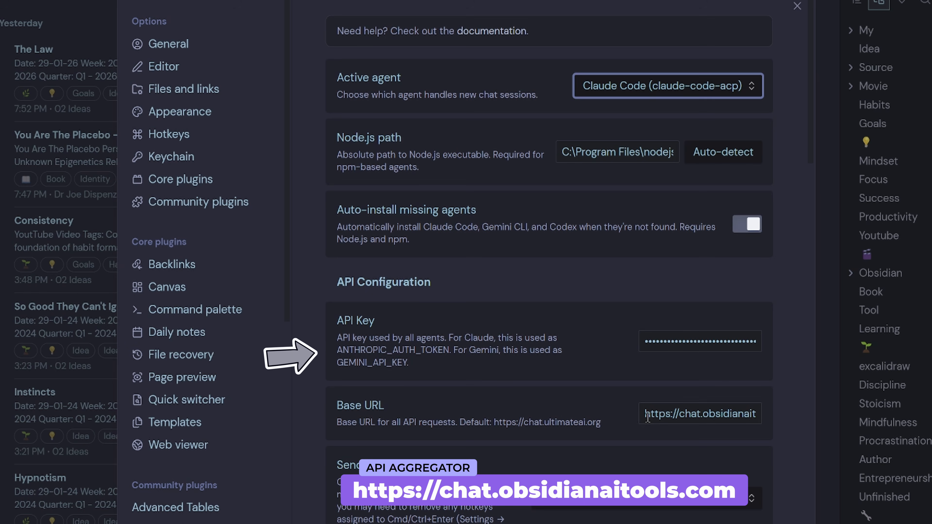
- Select the Base URL and visit the obsidianaitools.com site to open its chat interface
{"action": "left_click_drag", "start_coordinate": [645, 414], "coordinate": [768, 417]}
{"action": "left_click", "coordinate": [706, 437]}
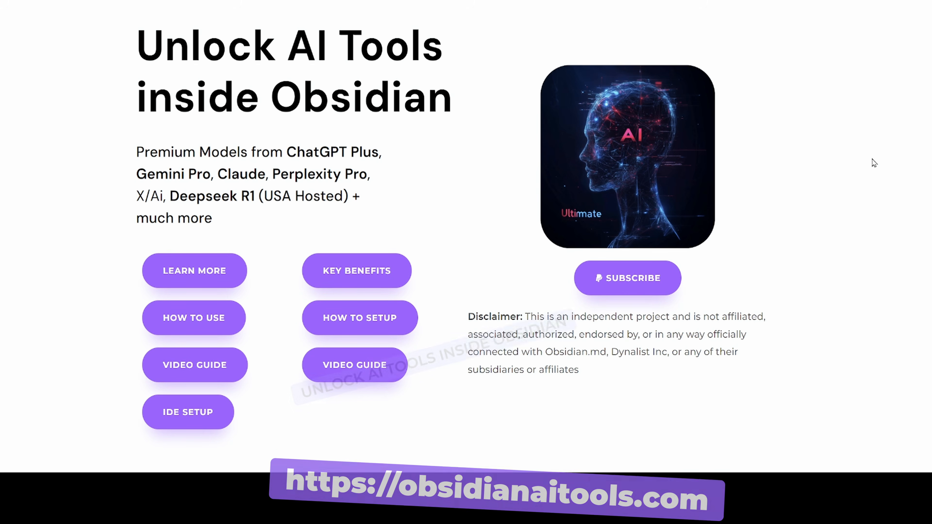
{"action": "left_click", "coordinate": [632, 291]}
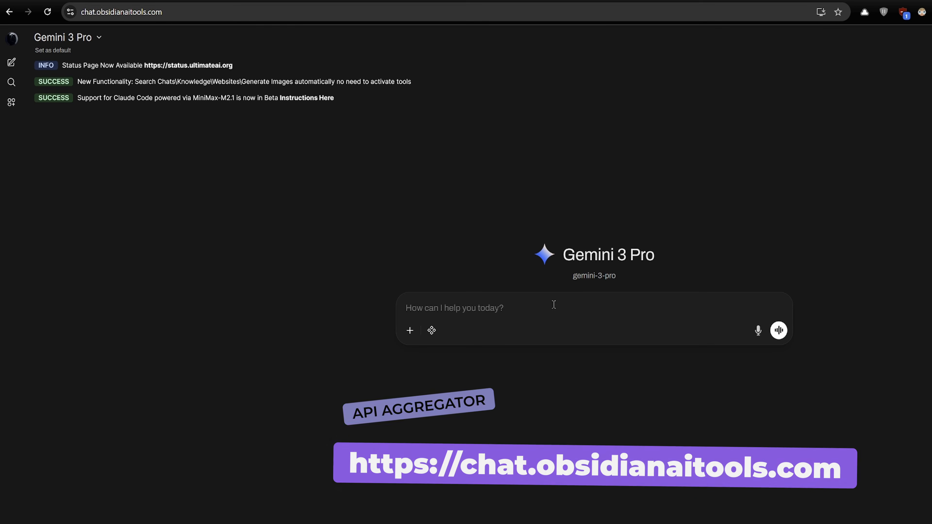
- Browse the chat's model list and select Claude 4.5 Sonnet
{"action": "left_click", "coordinate": [97, 38]}
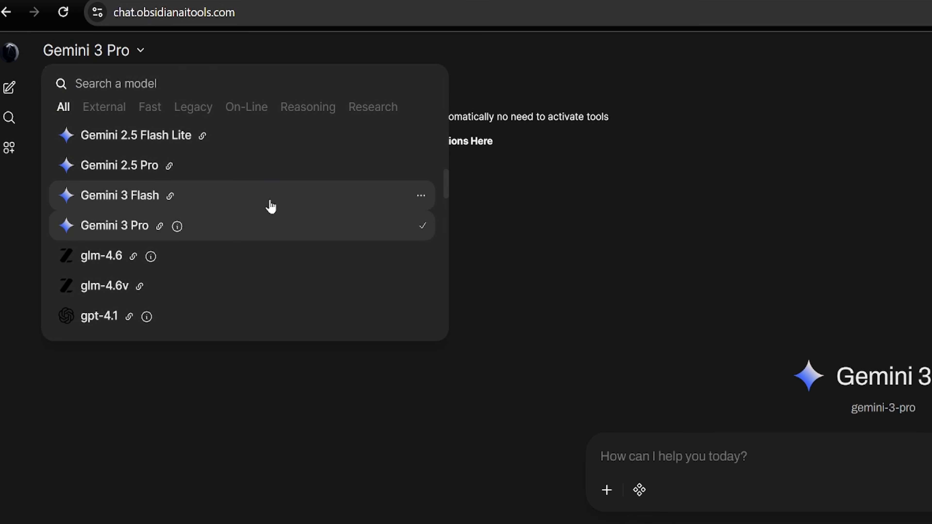
{"action": "scroll", "coordinate": [271, 207], "scroll_direction": "down", "scroll_amount": 15}
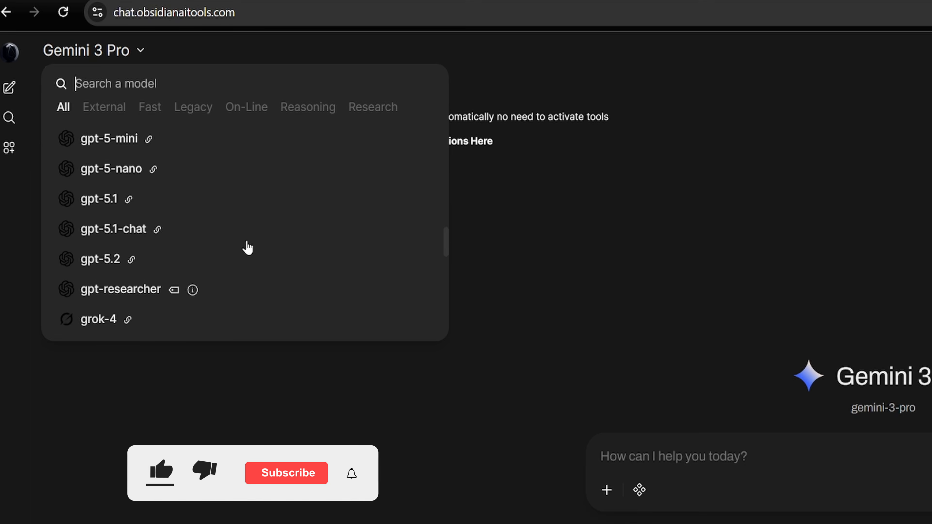
{"action": "scroll", "coordinate": [265, 272], "scroll_direction": "down", "scroll_amount": 8}
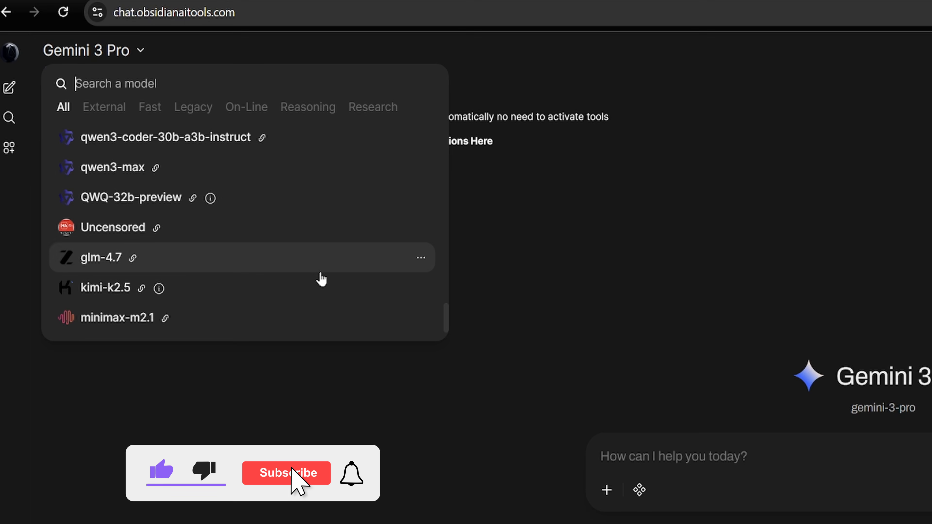
{"action": "scroll", "coordinate": [322, 279], "scroll_direction": "up", "scroll_amount": 3}
{"action": "scroll", "coordinate": [322, 280], "scroll_direction": "up", "scroll_amount": 20}
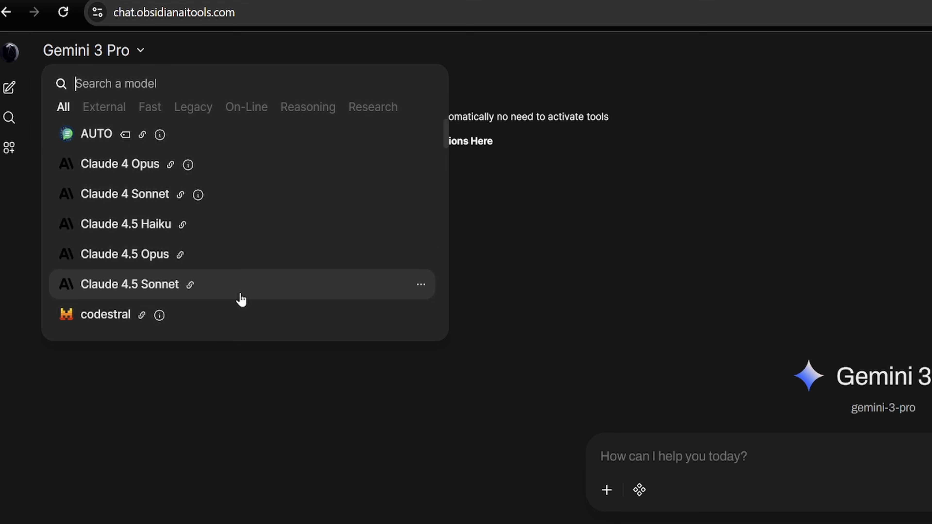
{"action": "left_click", "coordinate": [199, 290]}
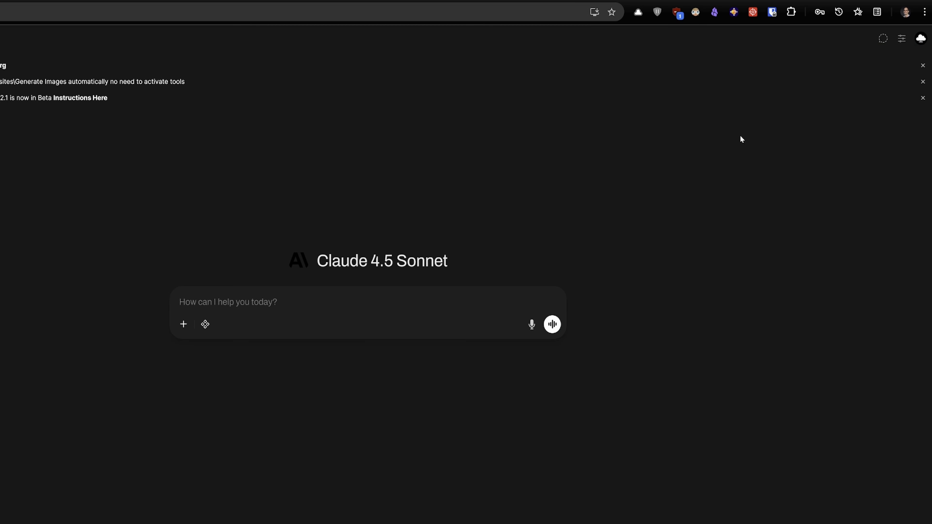
- Open the chat site's account settings and copy the API key
{"action": "left_click", "coordinate": [921, 38]}
{"action": "left_click", "coordinate": [842, 62]}
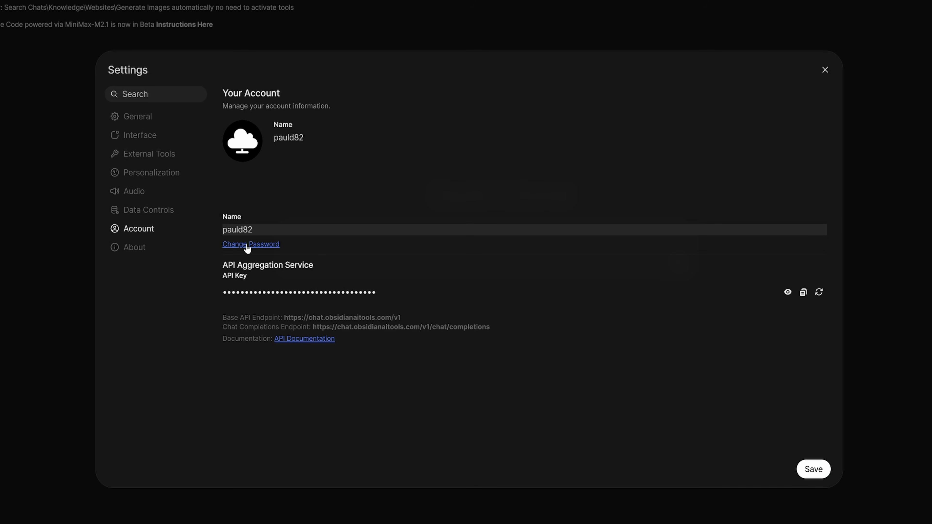
{"action": "left_click", "coordinate": [804, 292]}
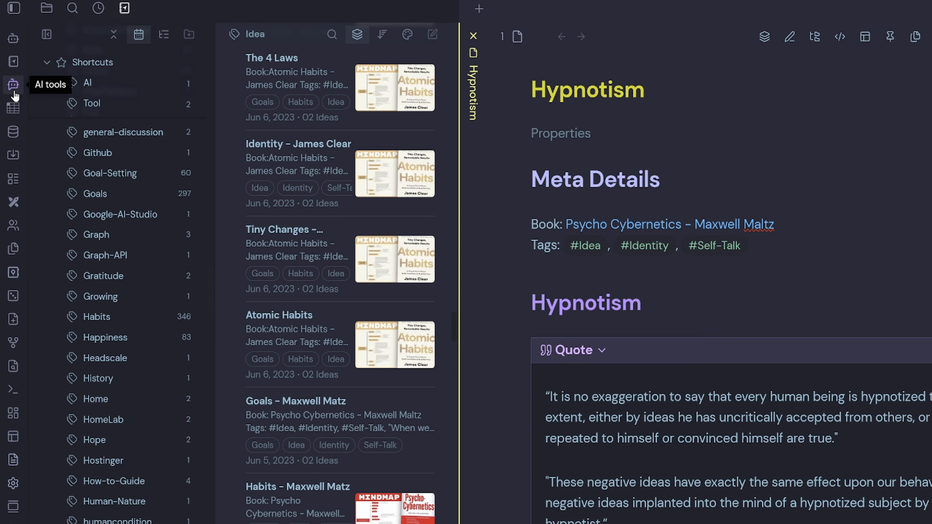
- Open the AI Tools chat and ask Claude Code: Can you fix my note based on my Ideas Template in 06 Toolkit/Templates
{"action": "left_click", "coordinate": [14, 90]}
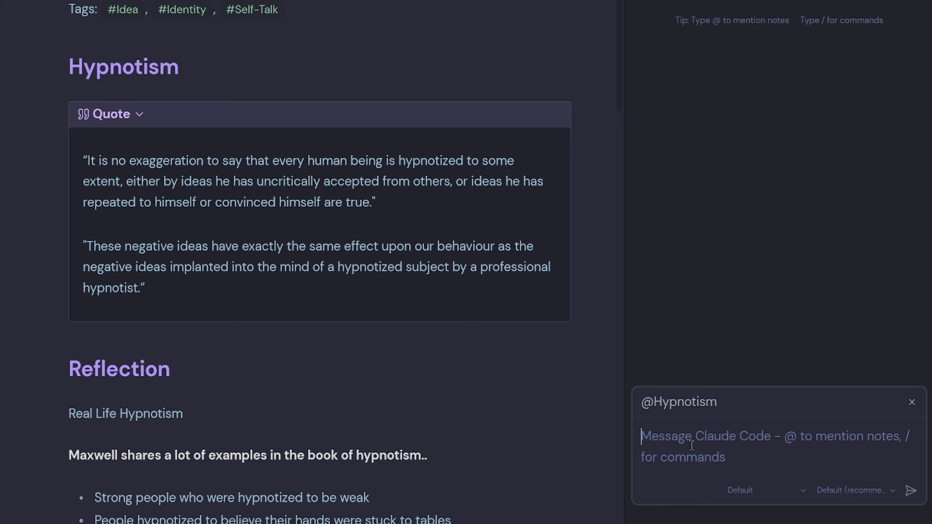
{"action": "type", "text": "@"}
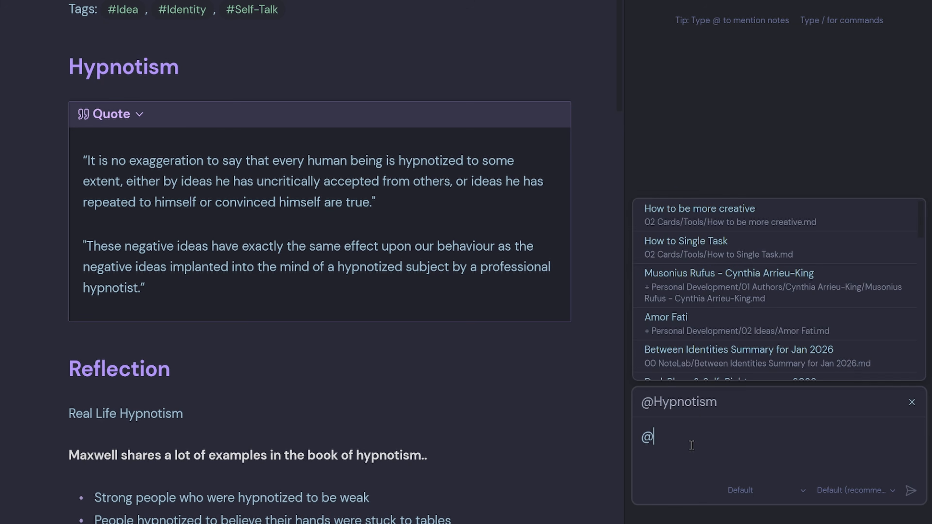
{"action": "key", "text": "BackSpace"}
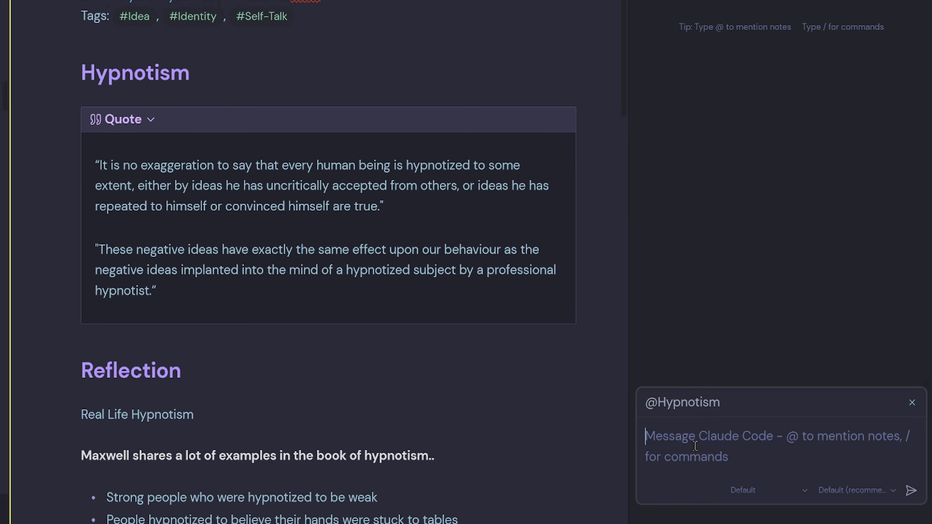
{"action": "key", "text": "ctrl+v"}
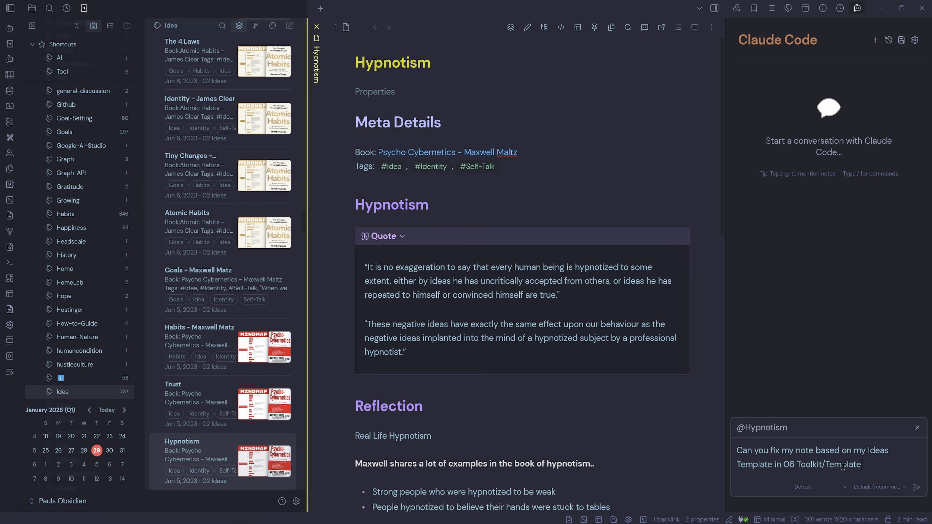
{"action": "type", "text": "s"}
{"action": "key", "text": "Return"}
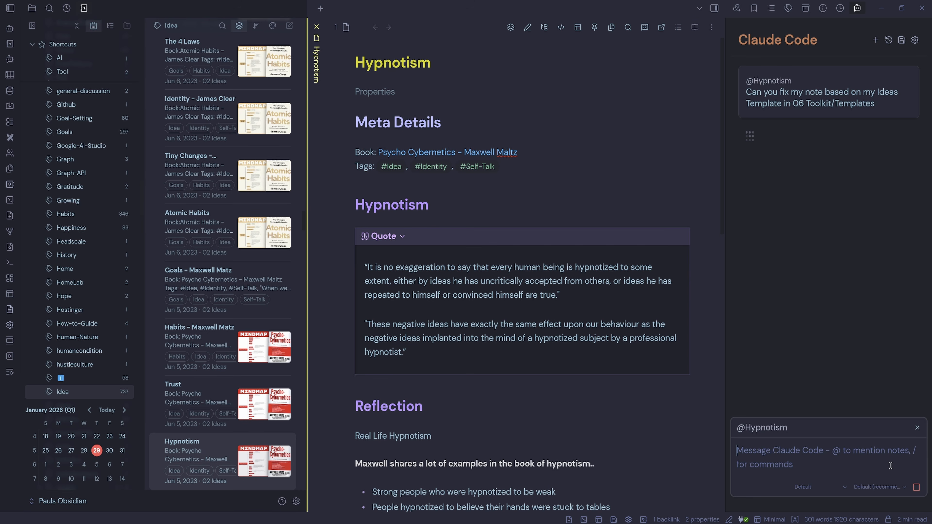
- Review Claude Code's proposed rewrite of the Hypnotism note in the chat panel
{"action": "scroll", "coordinate": [47, 287], "scroll_direction": "up", "scroll_amount": 10}
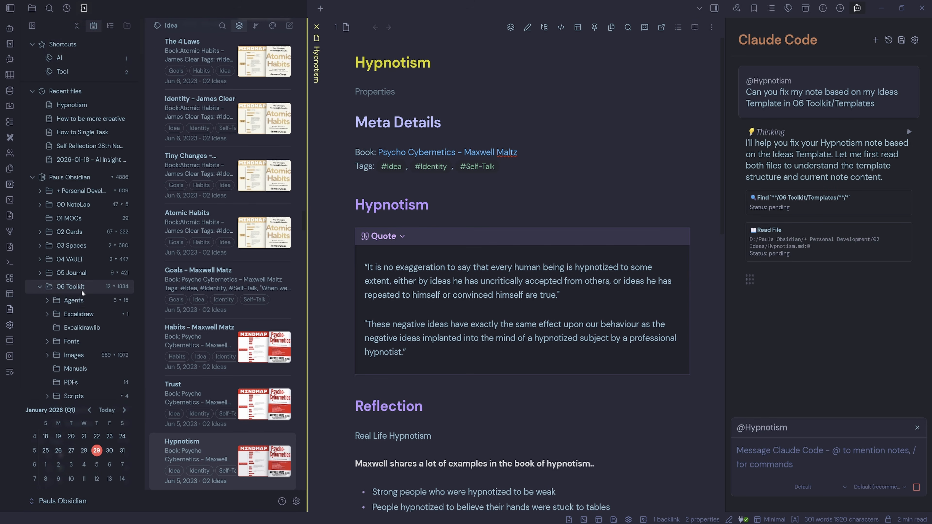
{"action": "scroll", "coordinate": [90, 367], "scroll_direction": "down", "scroll_amount": 3}
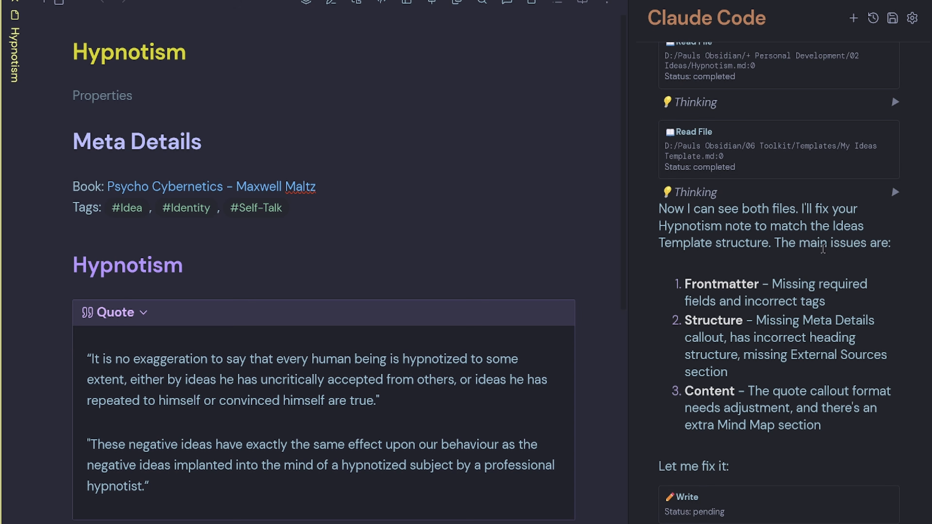
{"action": "scroll", "coordinate": [785, 382], "scroll_direction": "up", "scroll_amount": 15}
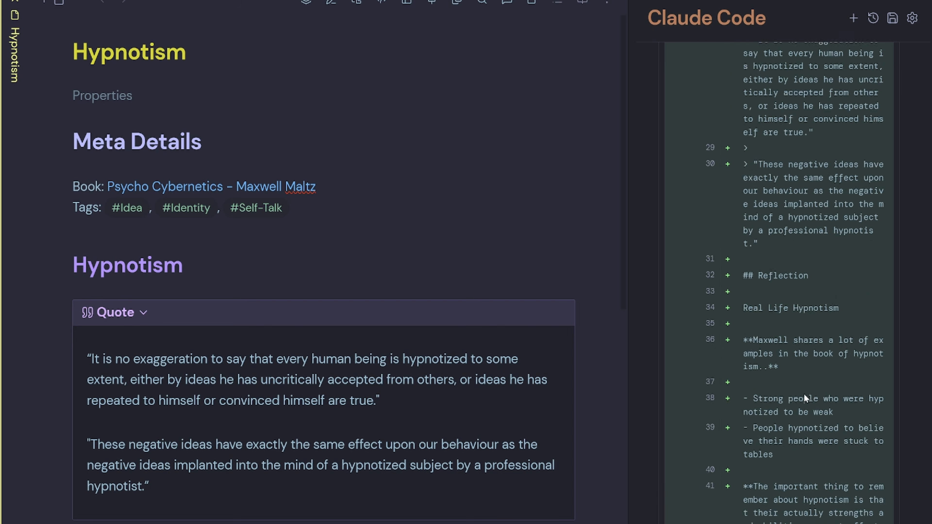
{"action": "scroll", "coordinate": [831, 288], "scroll_direction": "up", "scroll_amount": 3}
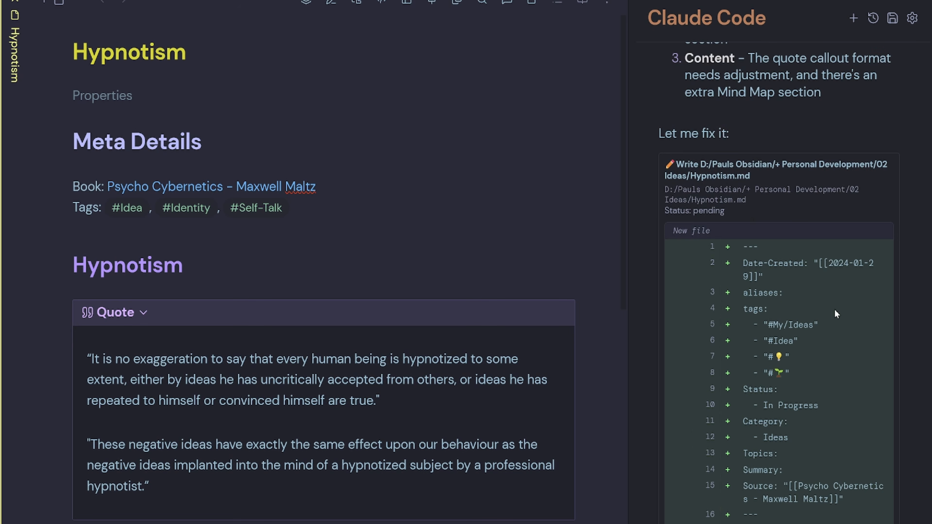
{"action": "scroll", "coordinate": [813, 325], "scroll_direction": "down", "scroll_amount": 2}
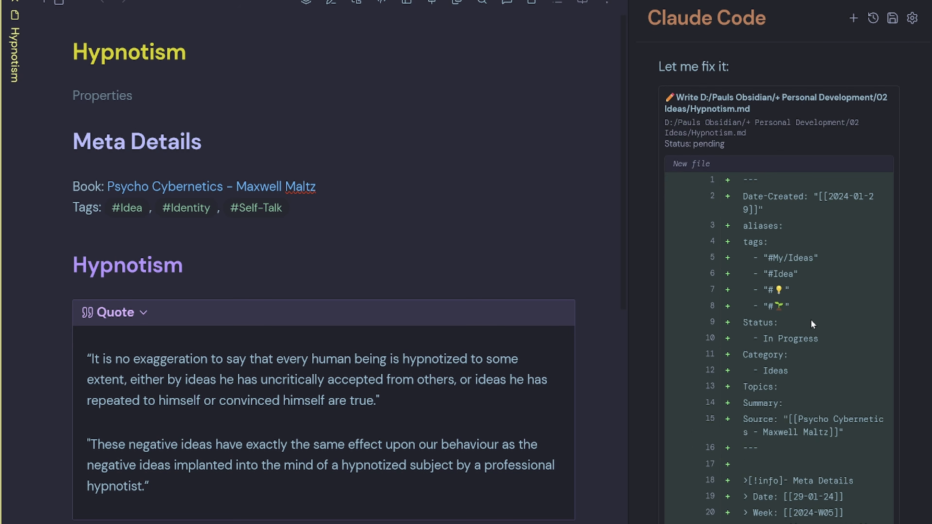
{"action": "left_click_drag", "start_coordinate": [785, 462], "coordinate": [730, 173]}
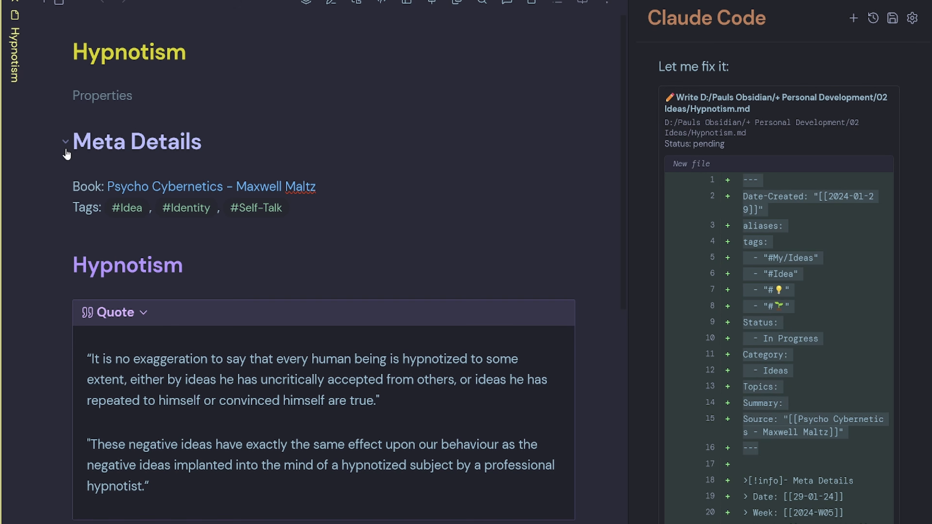
{"action": "left_click", "coordinate": [113, 95]}
{"action": "left_click", "coordinate": [113, 95]}
{"action": "scroll", "coordinate": [796, 459], "scroll_direction": "down", "scroll_amount": 2}
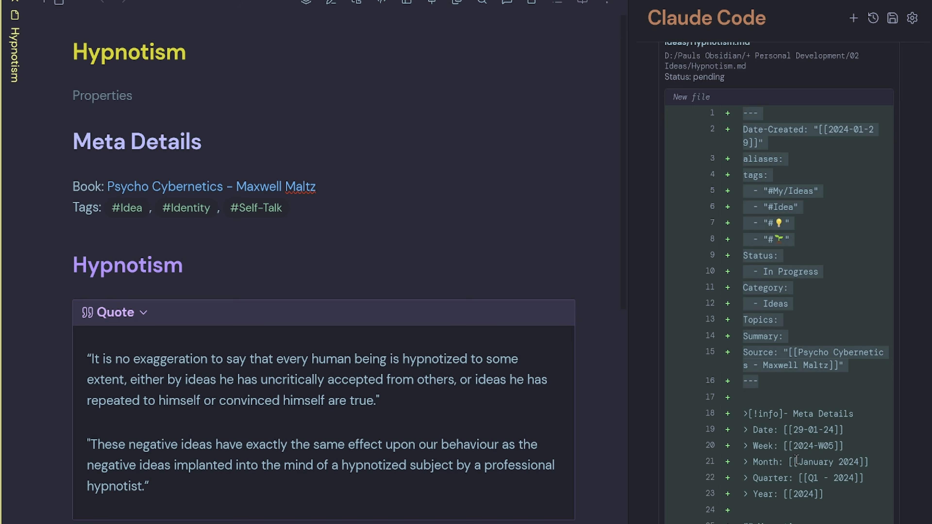
{"action": "scroll", "coordinate": [797, 459], "scroll_direction": "down", "scroll_amount": 3}
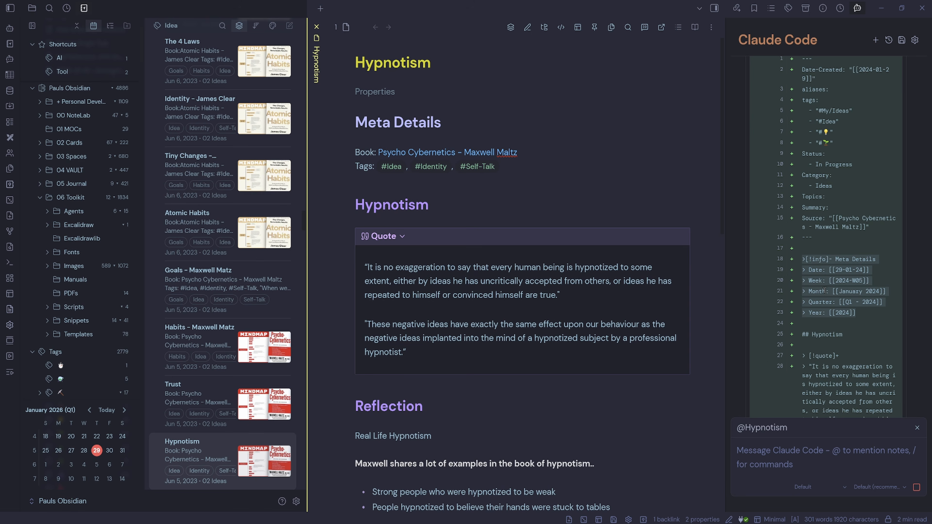
{"action": "scroll", "coordinate": [825, 291], "scroll_direction": "down", "scroll_amount": 5}
{"action": "scroll", "coordinate": [844, 248], "scroll_direction": "down", "scroll_amount": 10}
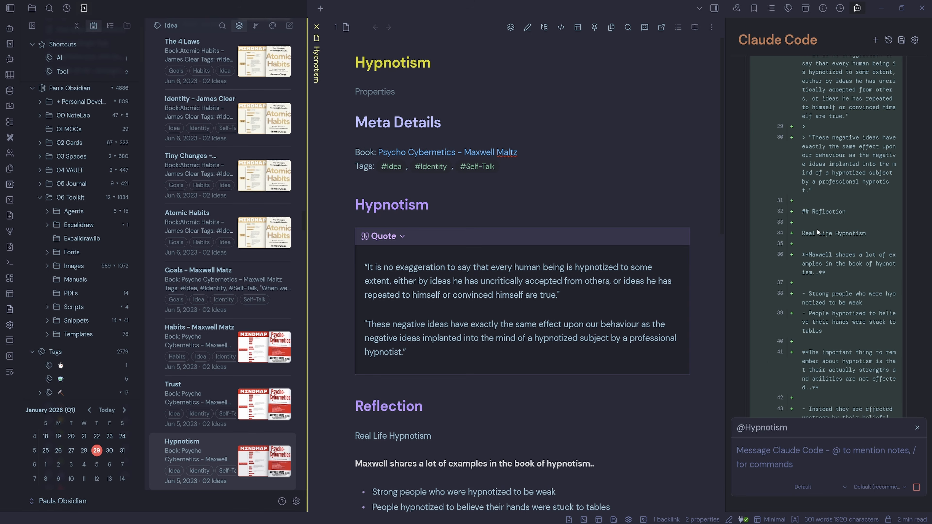
{"action": "scroll", "coordinate": [830, 255], "scroll_direction": "down", "scroll_amount": 5}
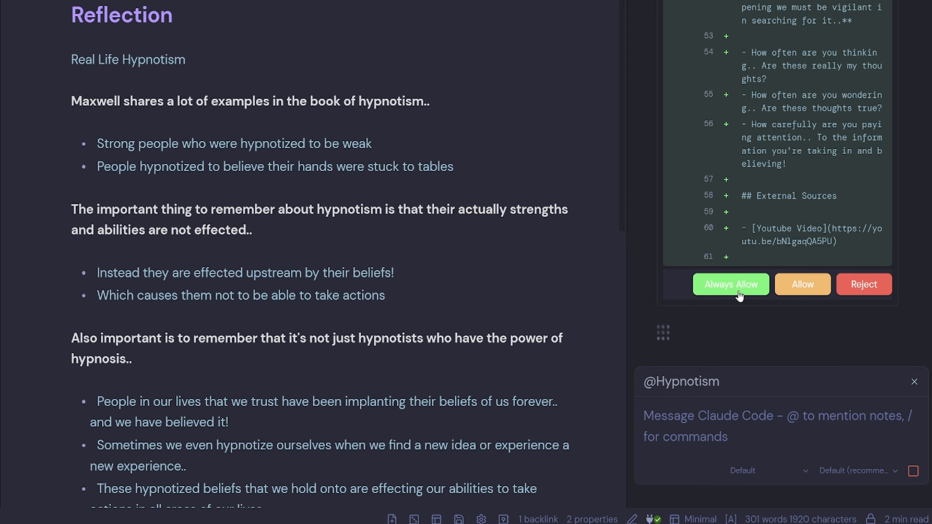
- Allow the proposed rewrite and expand the note's properties to check them
{"action": "left_click", "coordinate": [828, 333]}
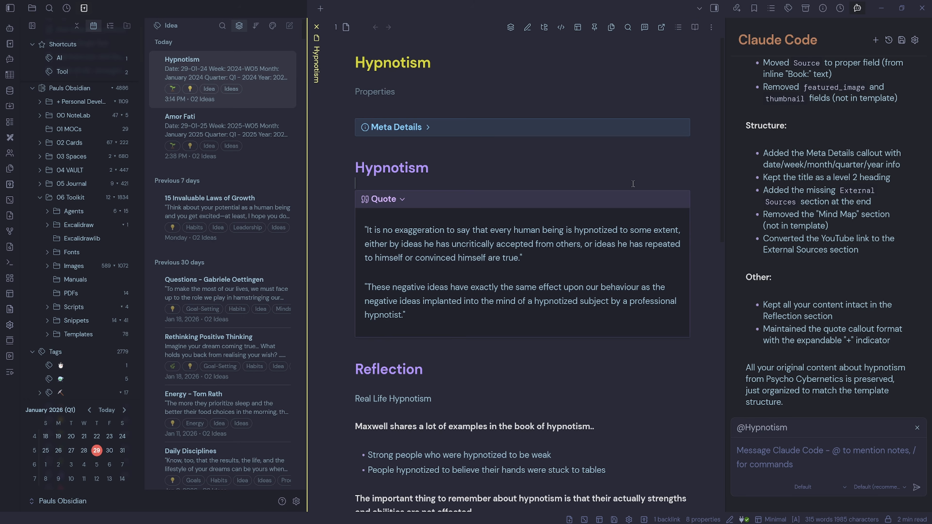
{"action": "left_click", "coordinate": [620, 172]}
{"action": "left_click", "coordinate": [368, 92]}
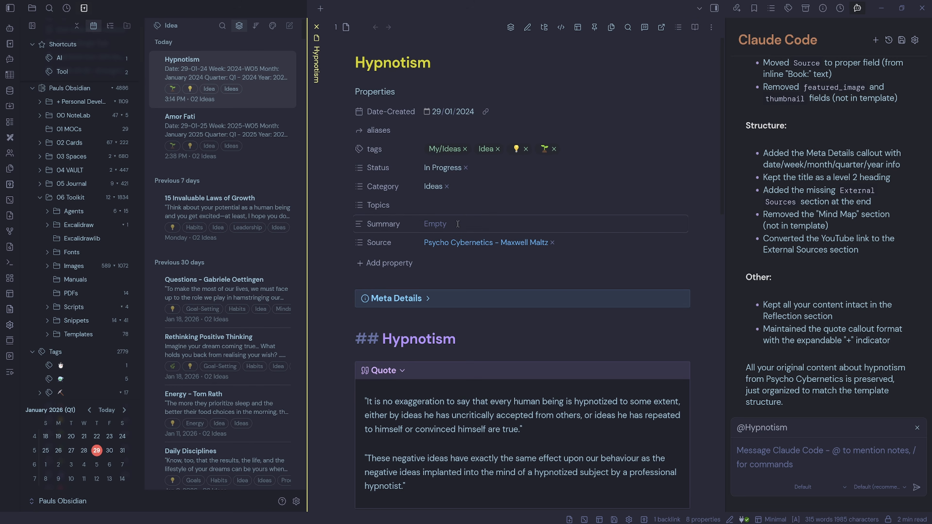
{"action": "left_click", "coordinate": [378, 92]}
- Ask Claude Code: Please add a summary
{"action": "left_click", "coordinate": [805, 446]}
{"action": "type", "text": "Please add a summary"}
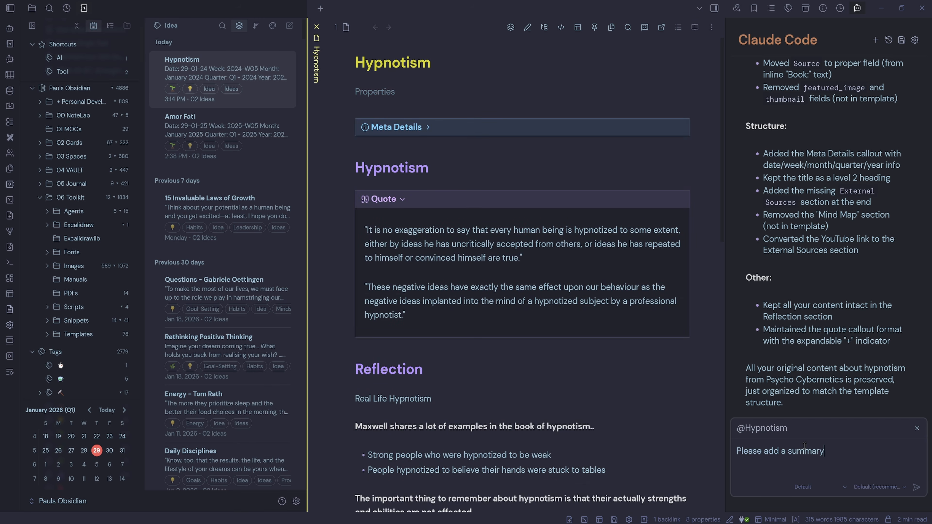
{"action": "key", "text": "Return"}
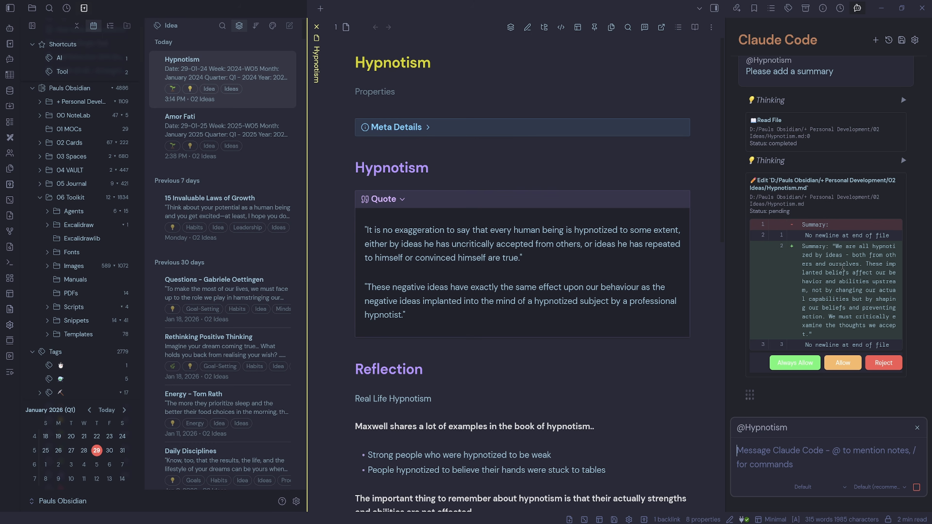
- Allow Claude Code's summary edit and expand the note's properties to check the new Summary
{"action": "left_click", "coordinate": [841, 367]}
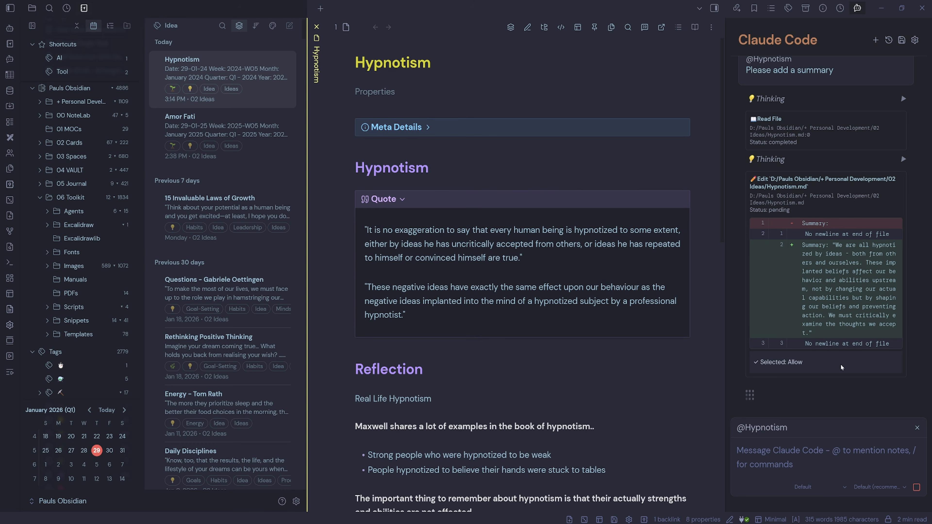
{"action": "left_click", "coordinate": [381, 92]}
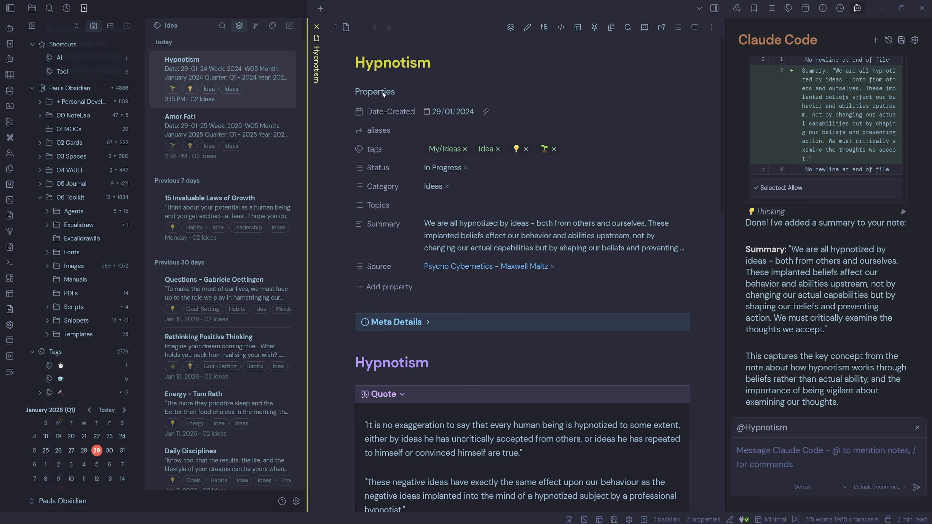
{"action": "left_click", "coordinate": [383, 95]}
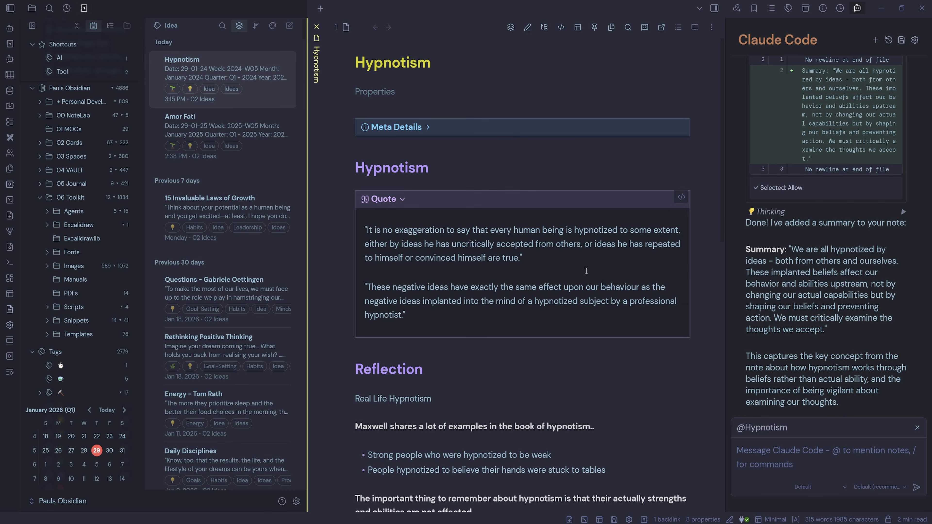
{"action": "left_click", "coordinate": [383, 95]}
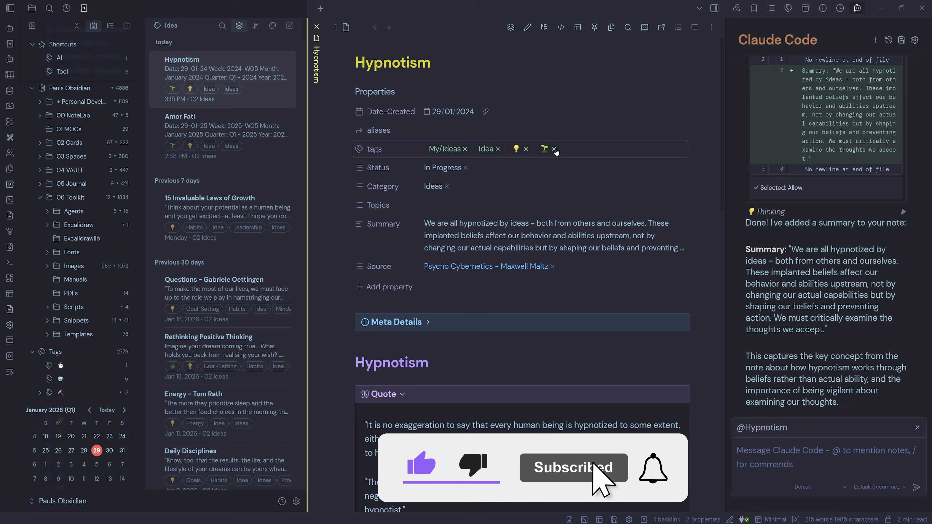
- Replace the seedling emoji tag on the Hypnotism note with a different plant emoji tag
{"action": "left_click", "coordinate": [555, 150]}
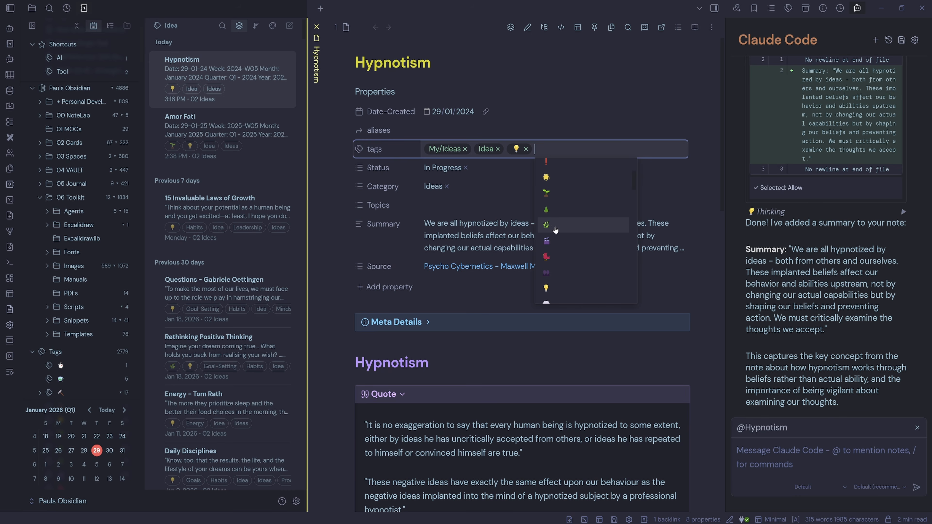
{"action": "left_click", "coordinate": [557, 229]}
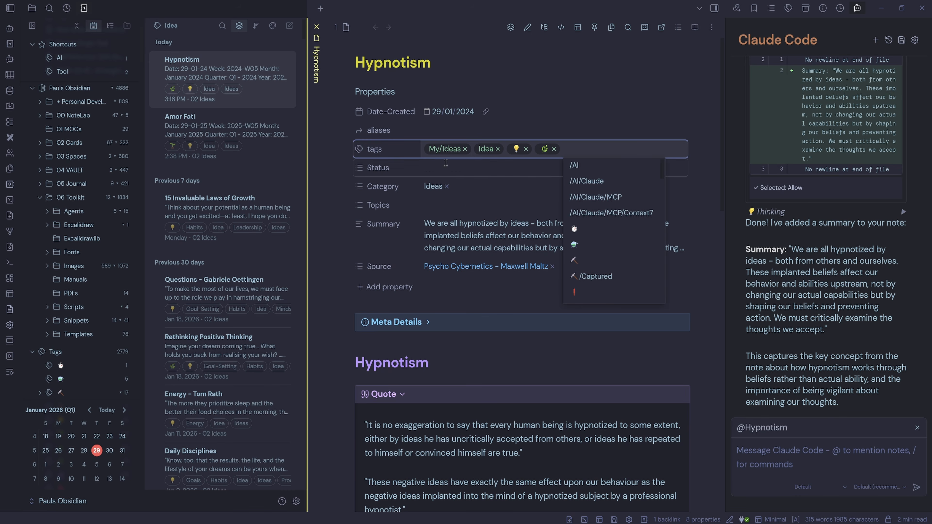
- Change the note's Status property to Summarised
{"action": "left_click", "coordinate": [465, 167]}
{"action": "scroll", "coordinate": [452, 239], "scroll_direction": "down", "scroll_amount": 2}
{"action": "left_click", "coordinate": [447, 249]}
- Start entering a Topics value by searching for personal deve
{"action": "left_click", "coordinate": [449, 205]}
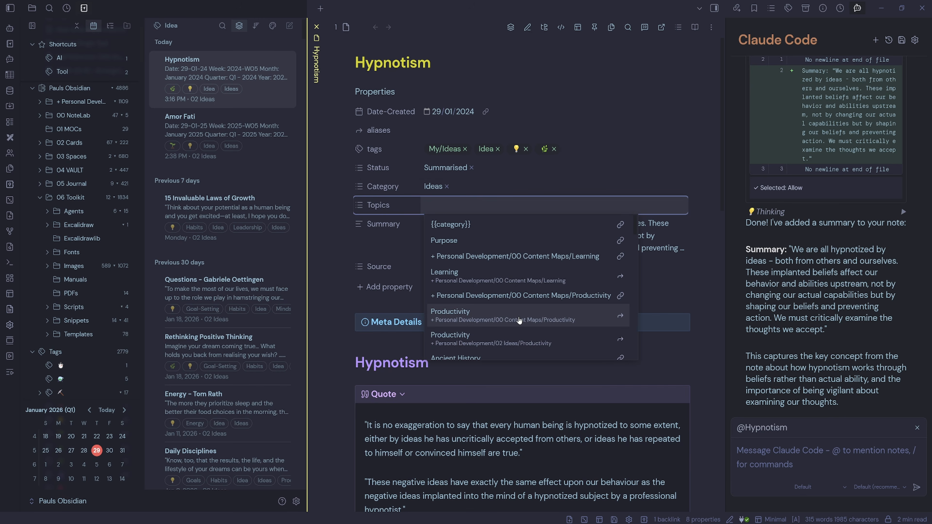
{"action": "type", "text": "personal deve"}
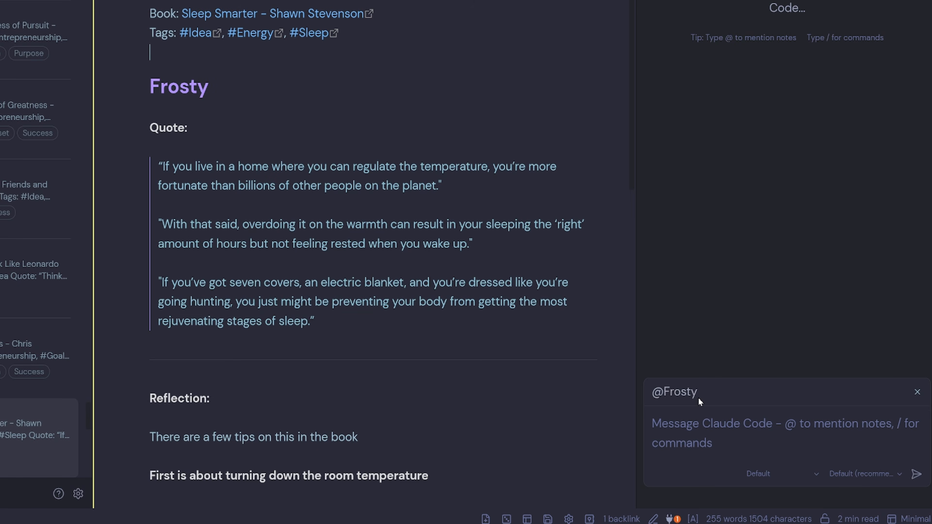
- Run the /fix-idea command in the Claude Code chat for the Frosty note
{"action": "left_click", "coordinate": [697, 431]}
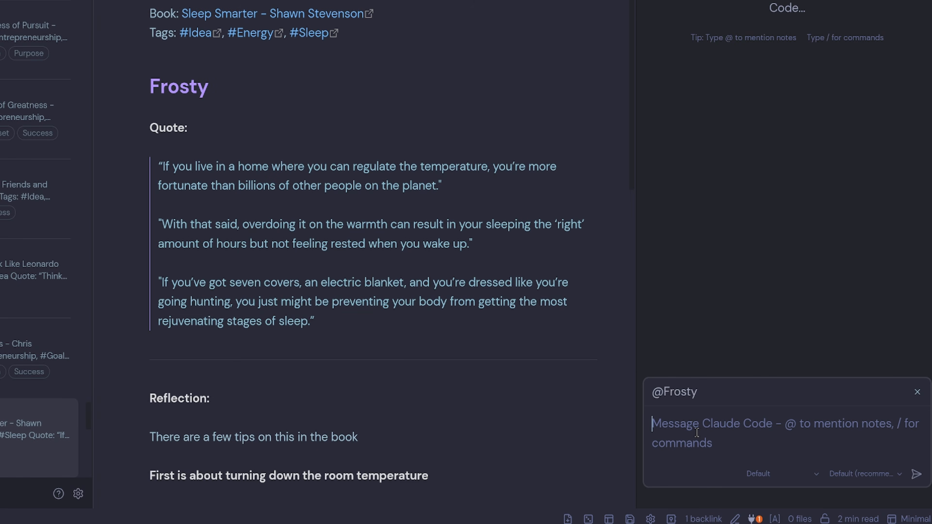
{"action": "type", "text": "@"}
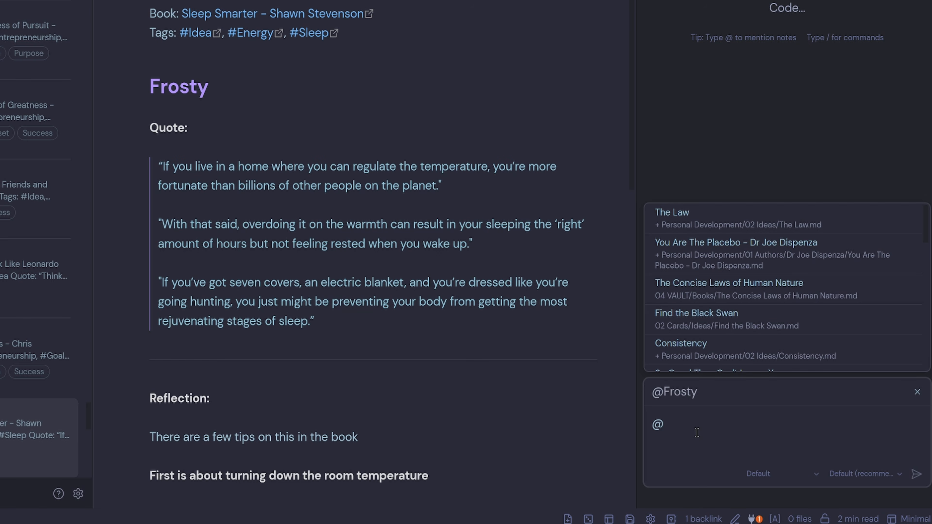
{"action": "key", "text": "BackSpace"}
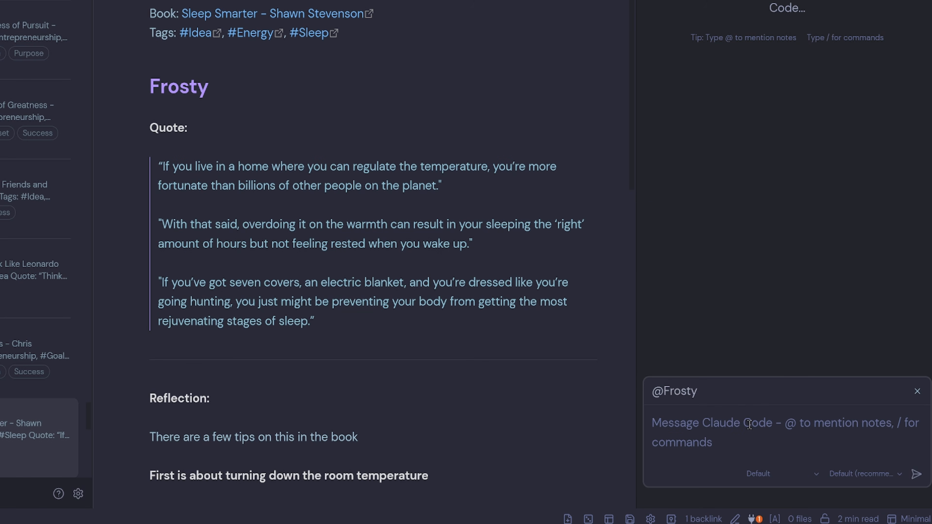
{"action": "type", "text": "/"}
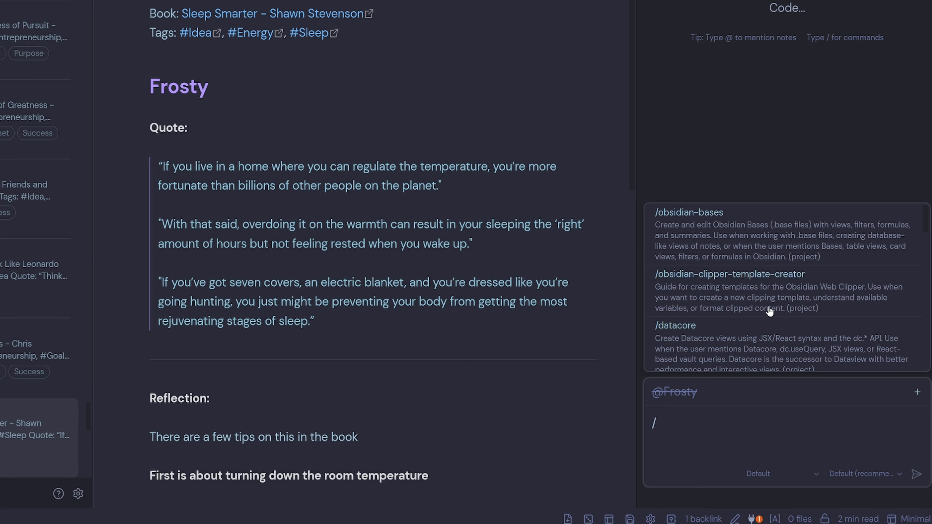
{"action": "scroll", "coordinate": [730, 292], "scroll_direction": "down", "scroll_amount": 5}
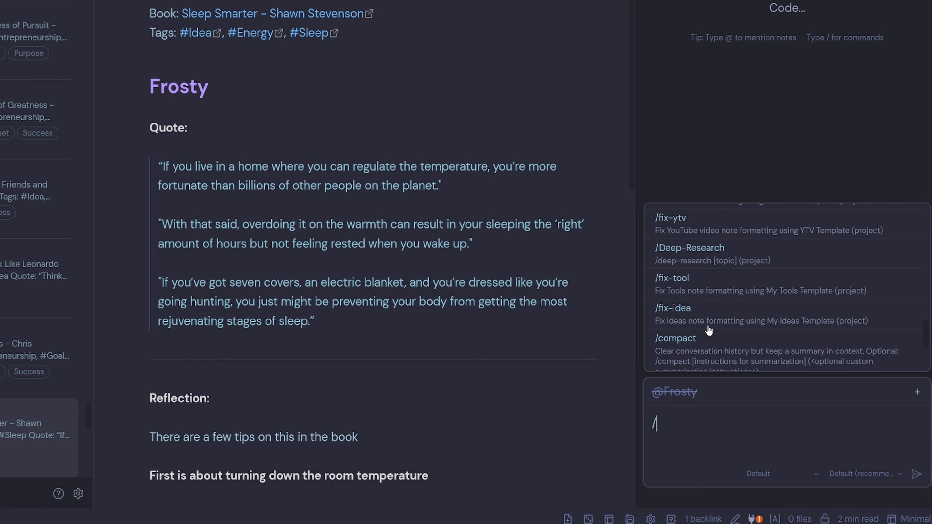
{"action": "left_click", "coordinate": [712, 314]}
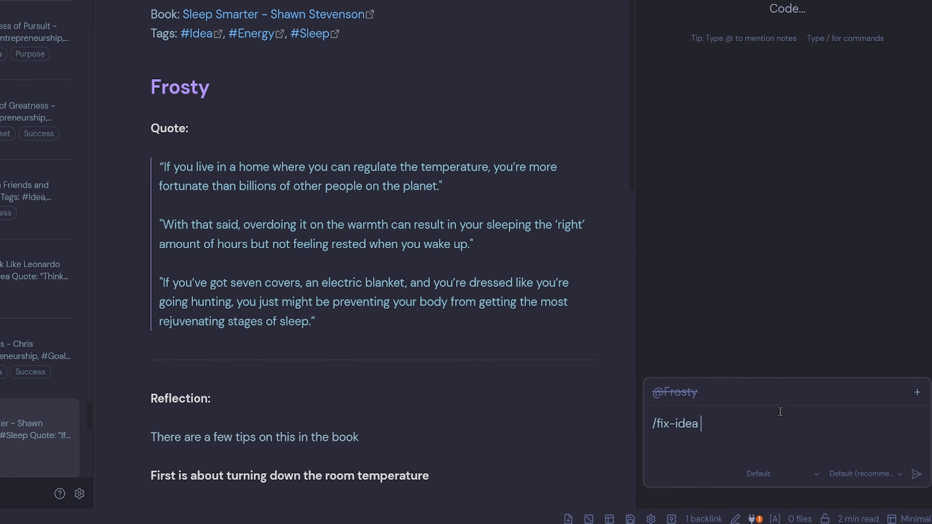
{"action": "key", "text": "Return"}
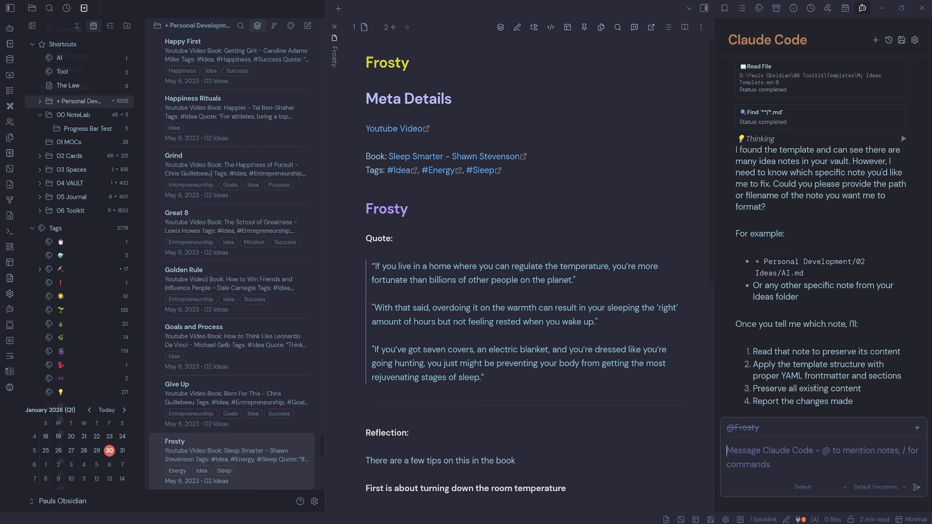
- Re-attach the Frosty note to the chat and reply: THis note please
{"action": "left_click", "coordinate": [917, 428]}
{"action": "type", "text": "THis note please"}
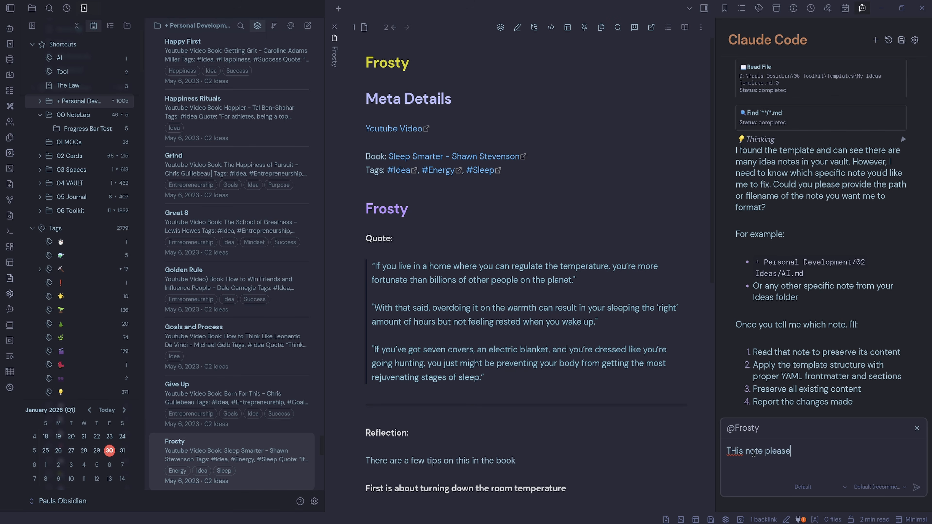
{"action": "key", "text": "Return"}
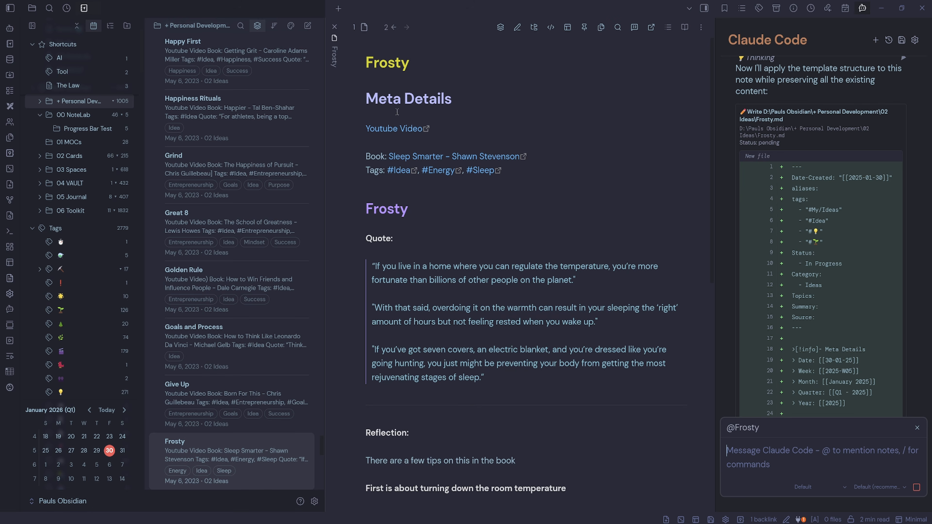
- Review Claude Code's proposed rewrite of the Frosty note in the chat panel
{"action": "left_click_drag", "start_coordinate": [815, 330], "coordinate": [776, 167]}
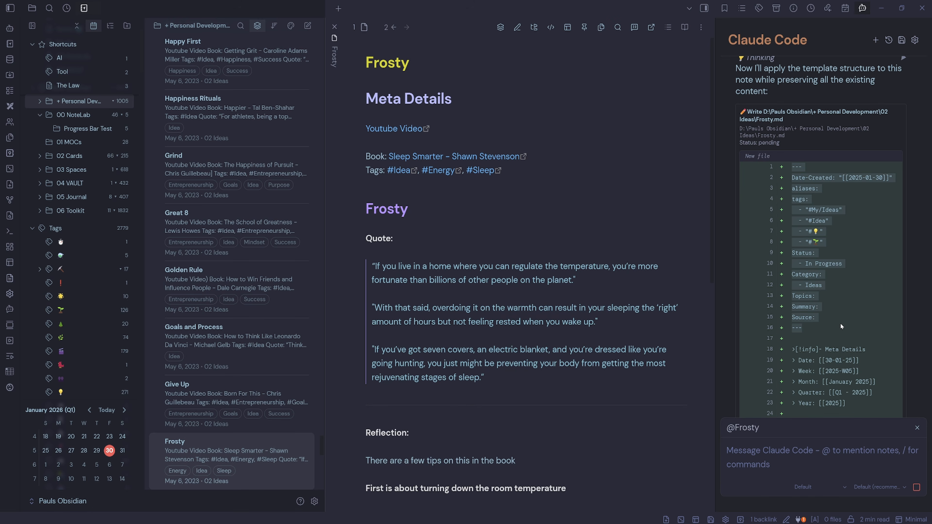
{"action": "left_click", "coordinate": [829, 222]}
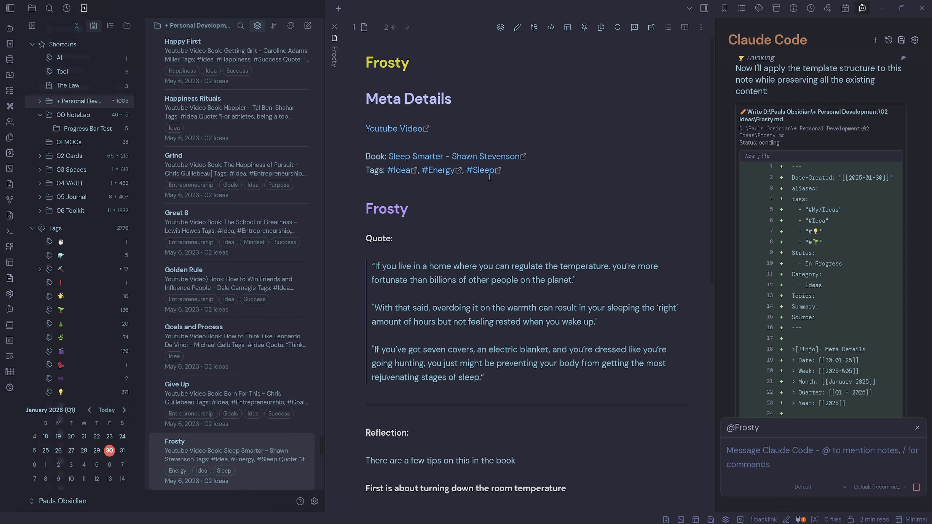
{"action": "left_click_drag", "start_coordinate": [841, 243], "coordinate": [792, 214]}
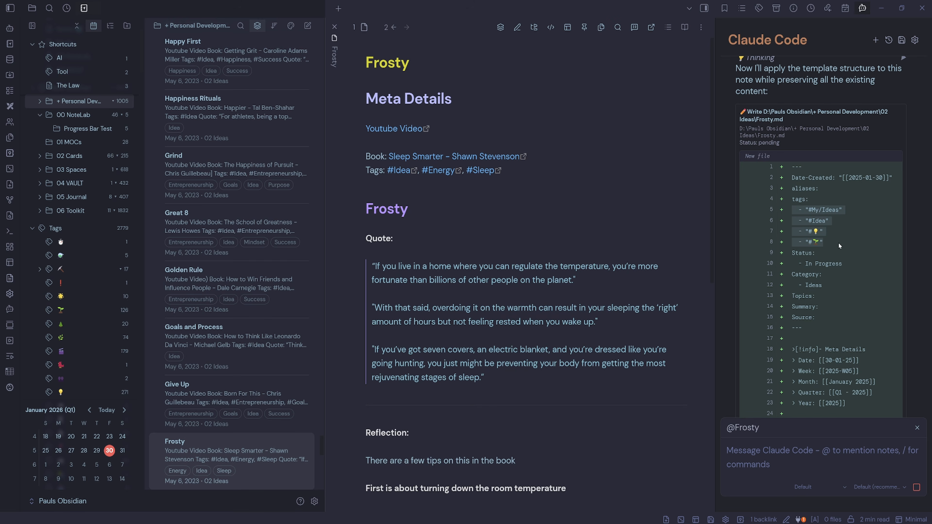
{"action": "scroll", "coordinate": [839, 287], "scroll_direction": "down", "scroll_amount": 1}
{"action": "left_click_drag", "start_coordinate": [856, 356], "coordinate": [803, 316]}
{"action": "scroll", "coordinate": [852, 327], "scroll_direction": "down", "scroll_amount": 5}
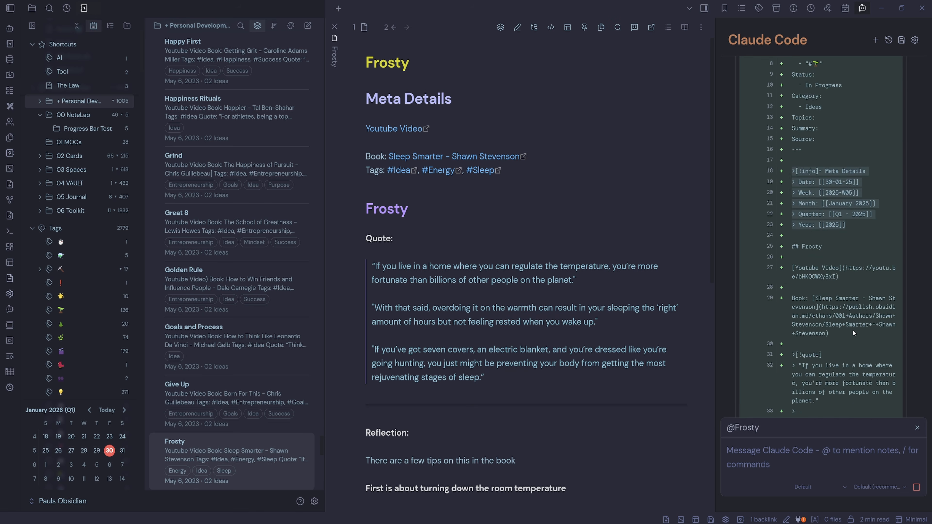
{"action": "scroll", "coordinate": [834, 217], "scroll_direction": "down", "scroll_amount": 10}
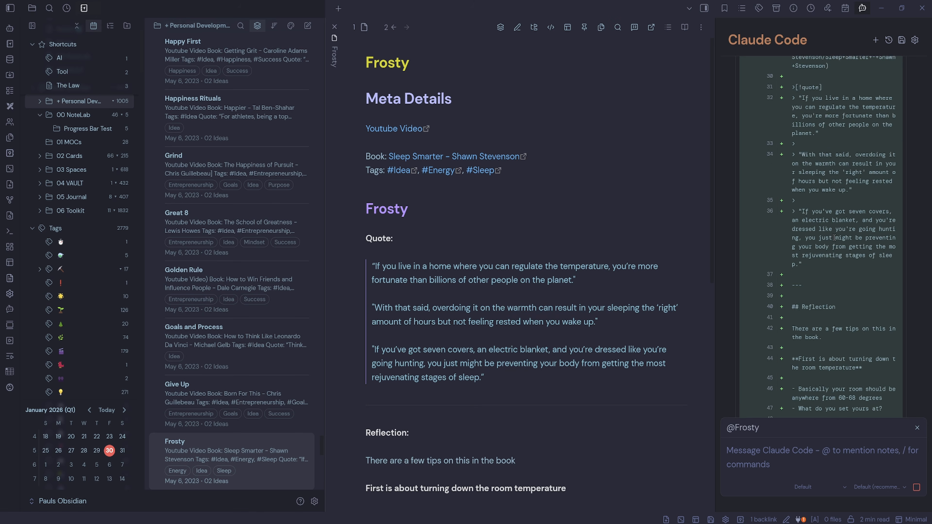
{"action": "scroll", "coordinate": [831, 260], "scroll_direction": "down", "scroll_amount": 2}
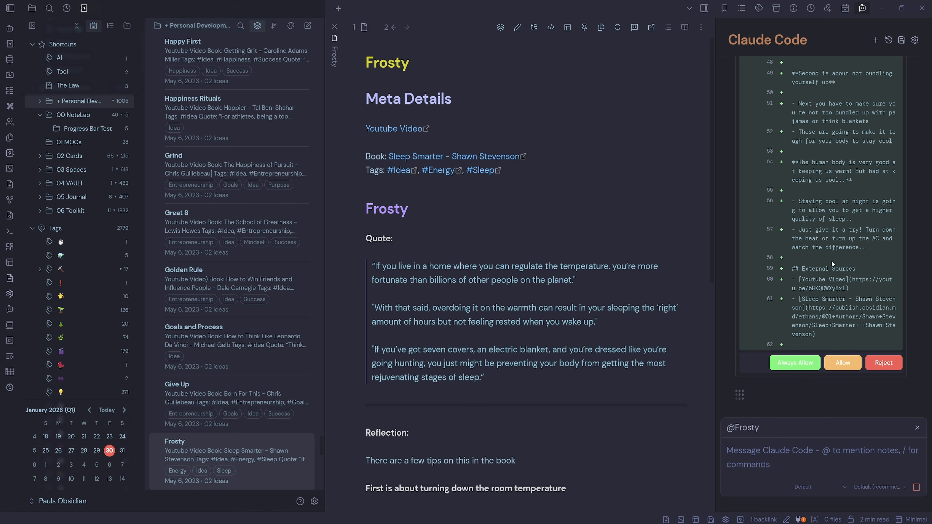
- Allow the rewrite and review the summary of changes and the note's new properties
{"action": "left_click", "coordinate": [844, 364]}
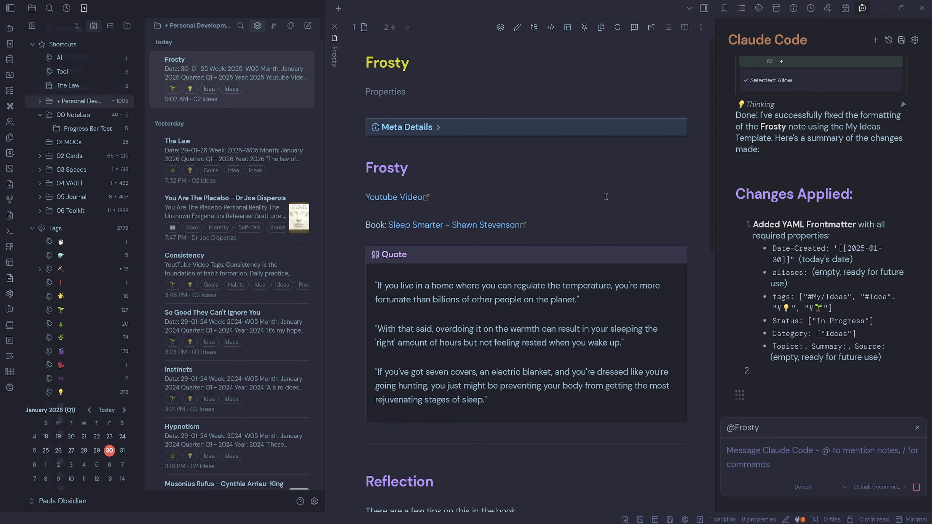
{"action": "scroll", "coordinate": [807, 191], "scroll_direction": "up", "scroll_amount": 4}
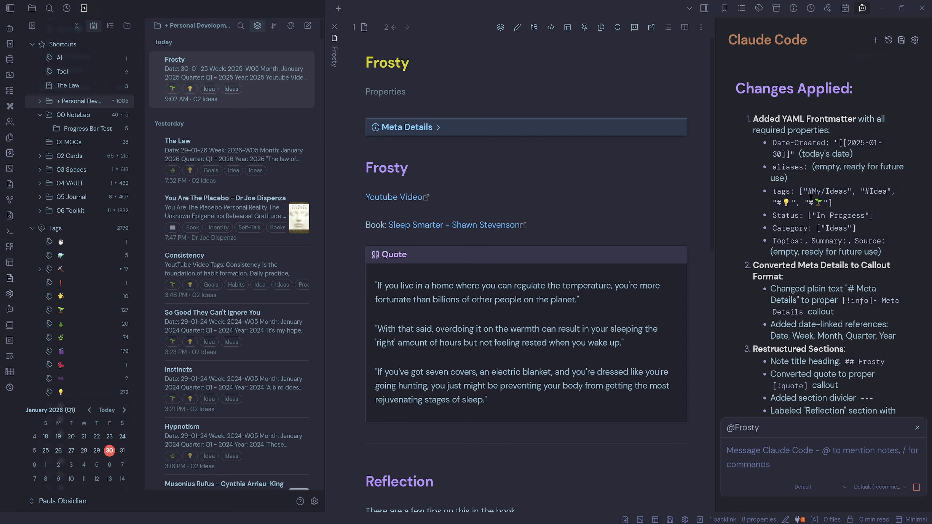
{"action": "scroll", "coordinate": [847, 220], "scroll_direction": "down", "scroll_amount": 5}
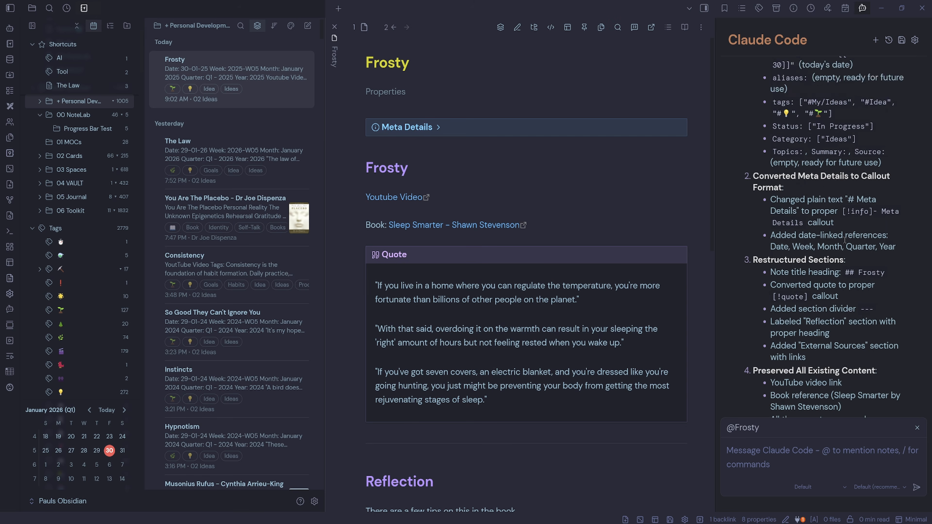
{"action": "left_click", "coordinate": [385, 92]}
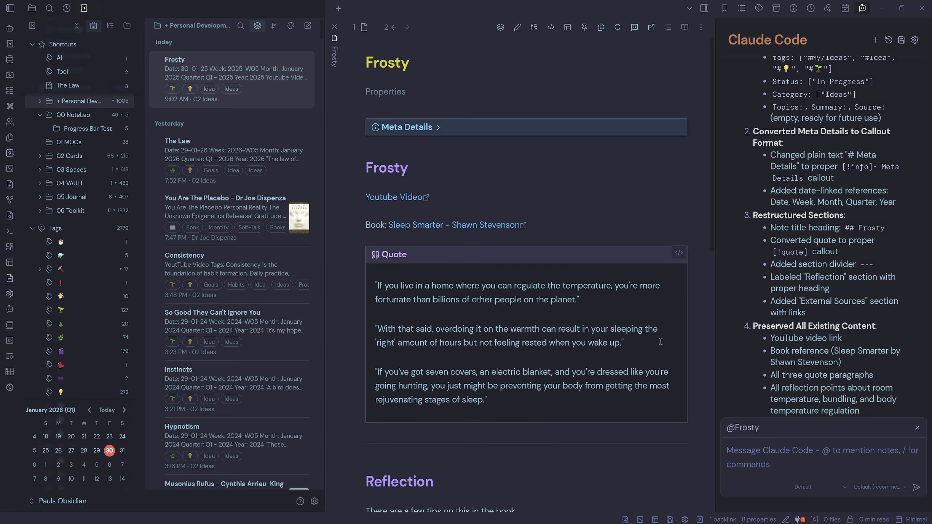
{"action": "scroll", "coordinate": [661, 342], "scroll_direction": "down", "scroll_amount": 10}
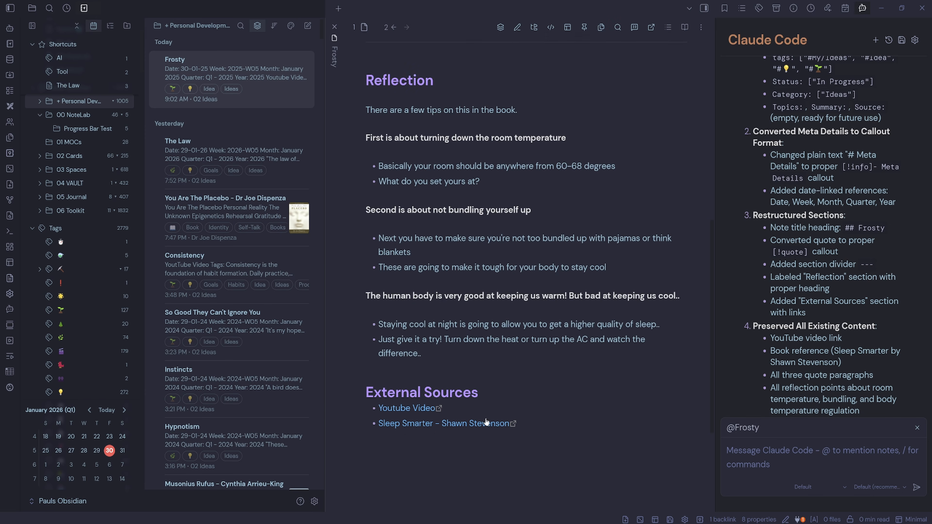
{"action": "scroll", "coordinate": [443, 430], "scroll_direction": "up", "scroll_amount": 10}
- Delete the Youtube Video and Book lines under the Frosty heading
{"action": "left_click", "coordinate": [470, 197]}
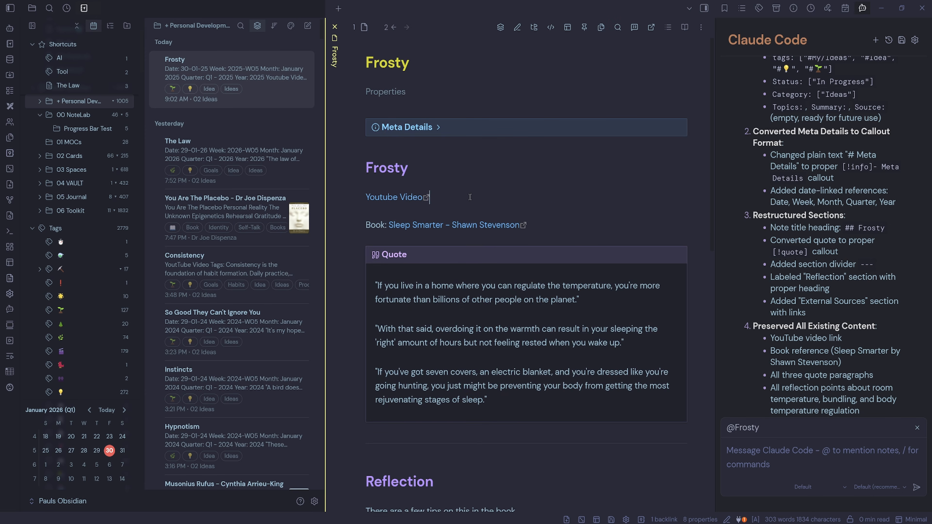
{"action": "left_click_drag", "start_coordinate": [566, 199], "coordinate": [364, 199]}
{"action": "key", "text": "BackSpace"}
{"action": "key", "text": "Delete"}
{"action": "key", "text": "Delete"}
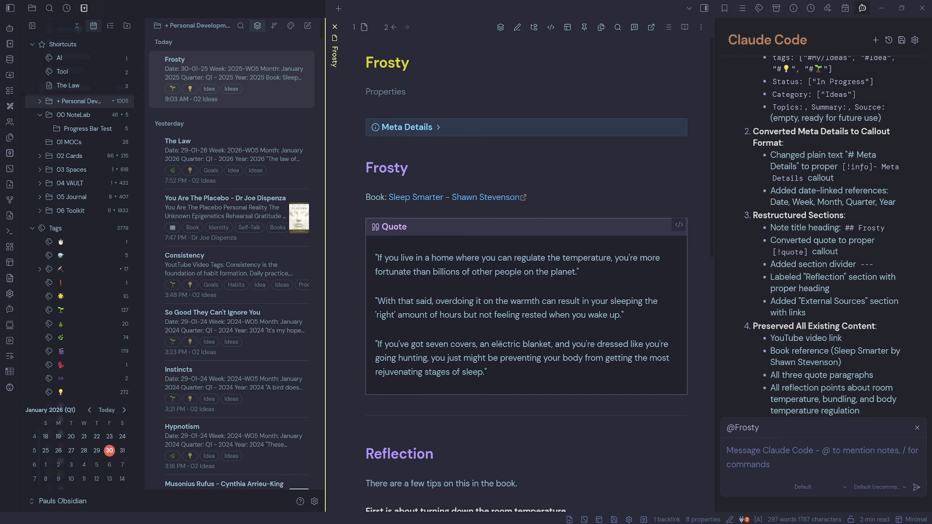
{"action": "left_click_drag", "start_coordinate": [545, 199], "coordinate": [344, 205]}
{"action": "key", "text": "Delete"}
- Set the note's Source property to the Sleep Smarter - Shawn Stevenson link
{"action": "left_click", "coordinate": [401, 94]}
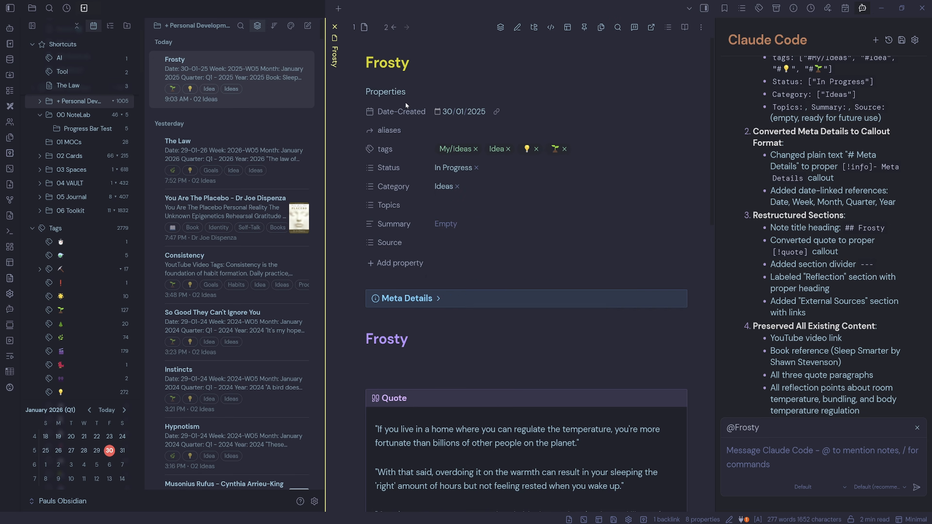
{"action": "left_click", "coordinate": [464, 224]}
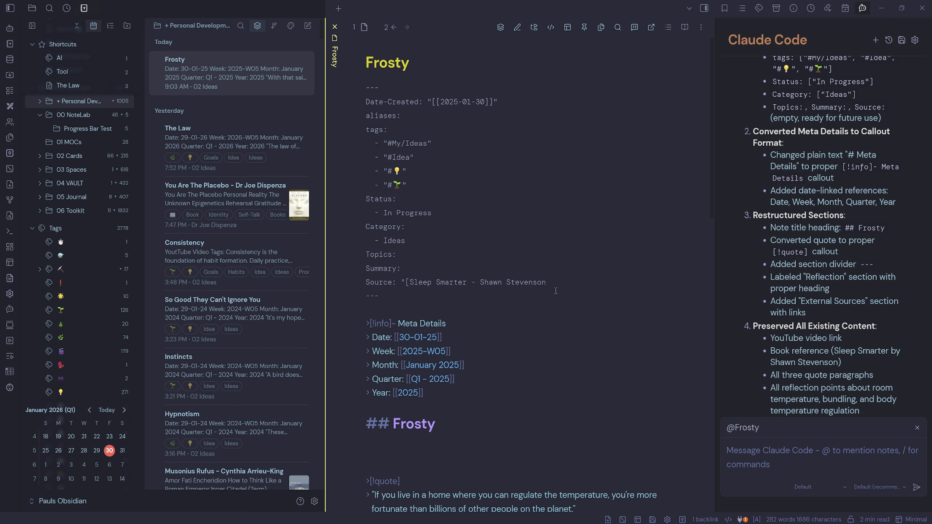
- Ask Claude Code: Can you please add the missing tags to YAML from the original note
{"action": "left_click", "coordinate": [775, 460]}
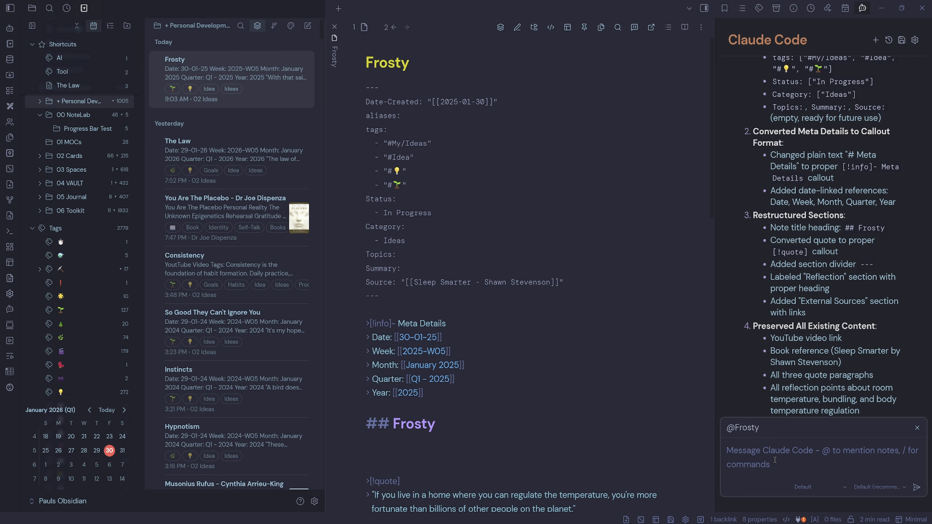
{"action": "type", "text": "Can you please add the missing tags to YAML from the original note"}
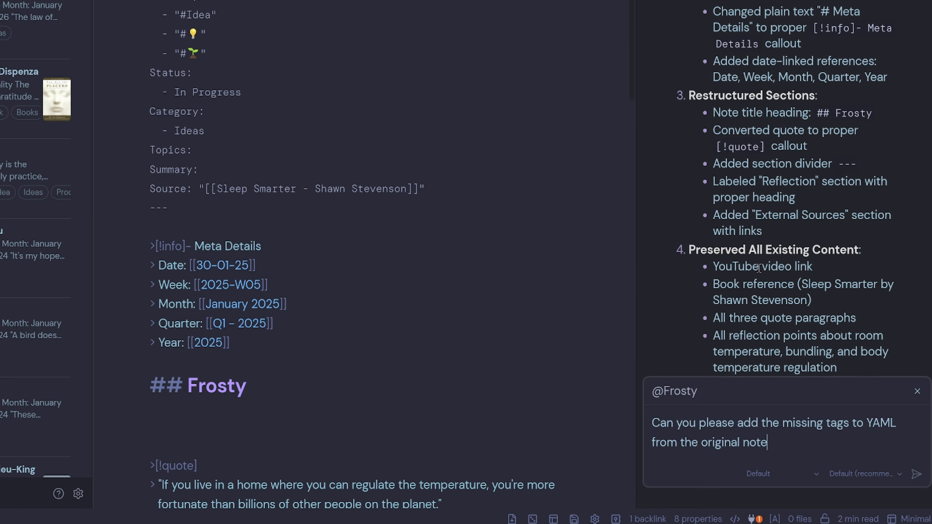
{"action": "key", "text": "Return"}
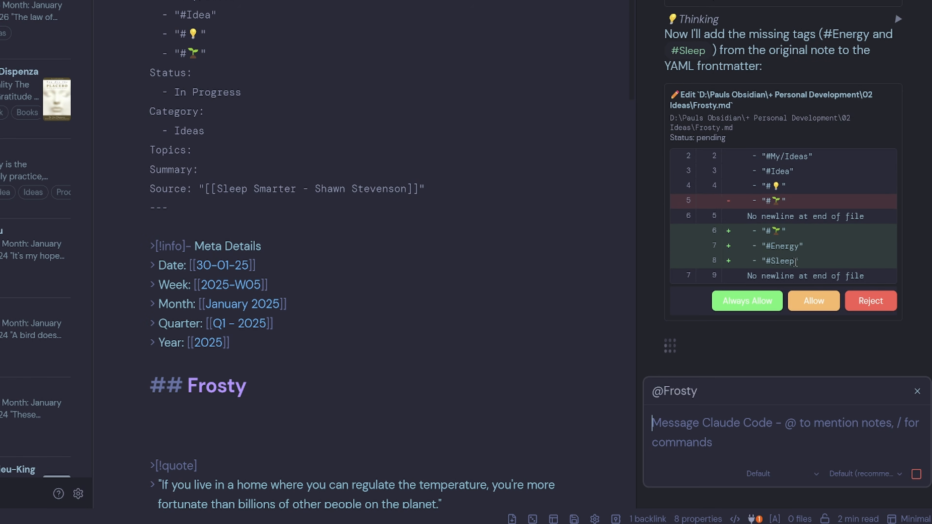
- Allow Claude Code's edit adding the Energy and Sleep tags, and switch the note to the live preview
{"action": "left_click", "coordinate": [814, 301]}
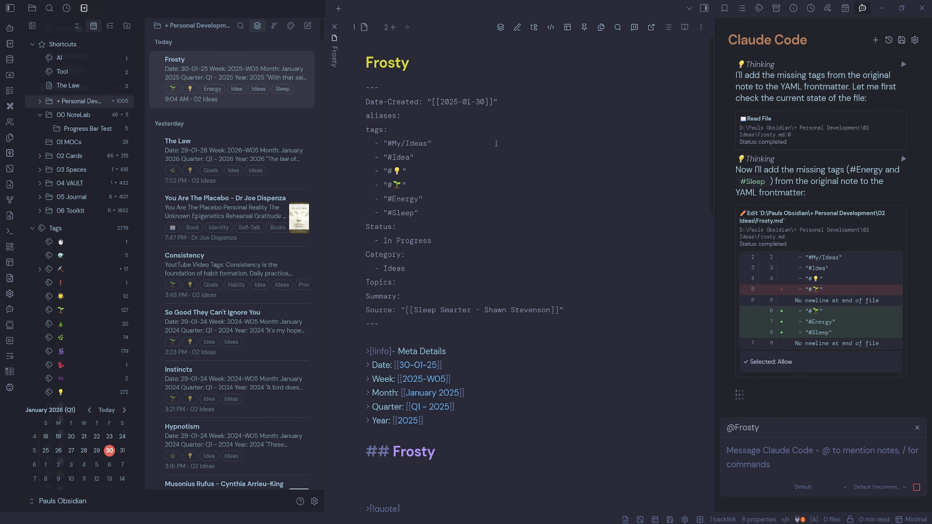
{"action": "left_click", "coordinate": [551, 26]}
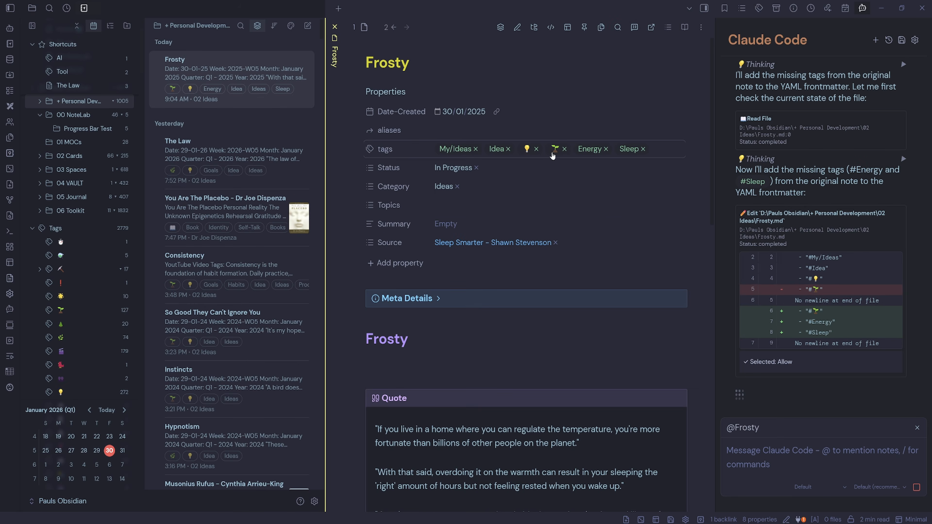
- Remove the seedling tag from the note's tags and re-add it from the tag suggestions
{"action": "left_click", "coordinate": [565, 149]}
{"action": "left_click", "coordinate": [635, 151]}
{"action": "scroll", "coordinate": [662, 199], "scroll_direction": "down", "scroll_amount": 3}
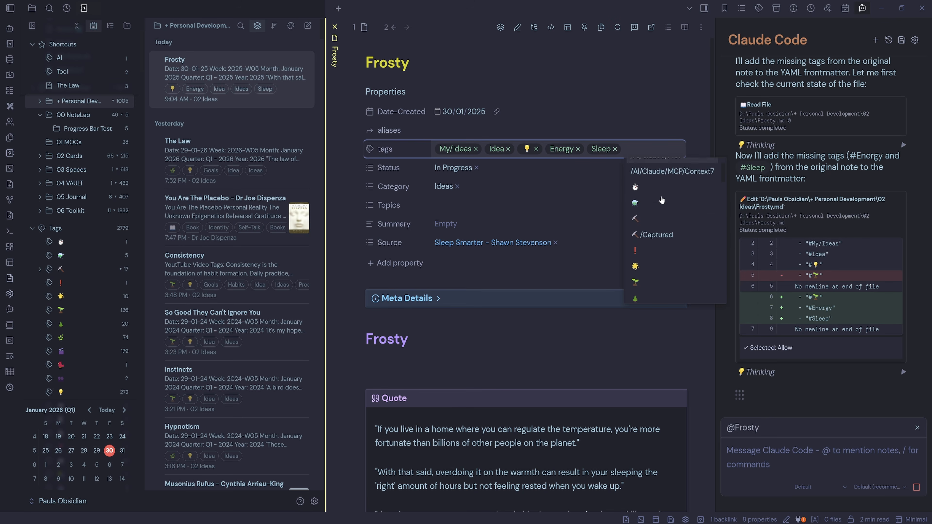
{"action": "left_click", "coordinate": [646, 227]}
- Collapse and expand the Properties section and the Meta Details callout to review the restructured note
{"action": "left_click", "coordinate": [394, 219]}
{"action": "key", "text": "BackSpace"}
{"action": "key", "text": "BackSpace"}
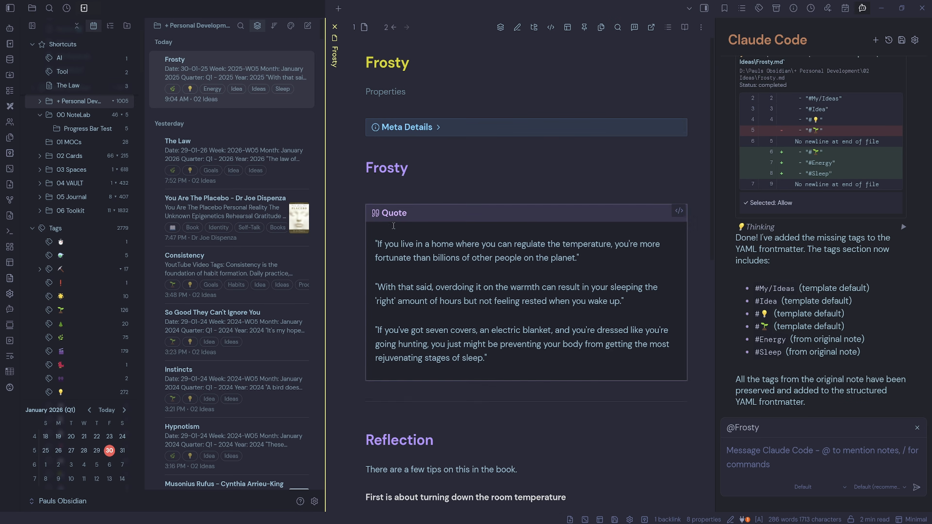
{"action": "left_click", "coordinate": [433, 145]}
{"action": "left_click", "coordinate": [413, 128]}
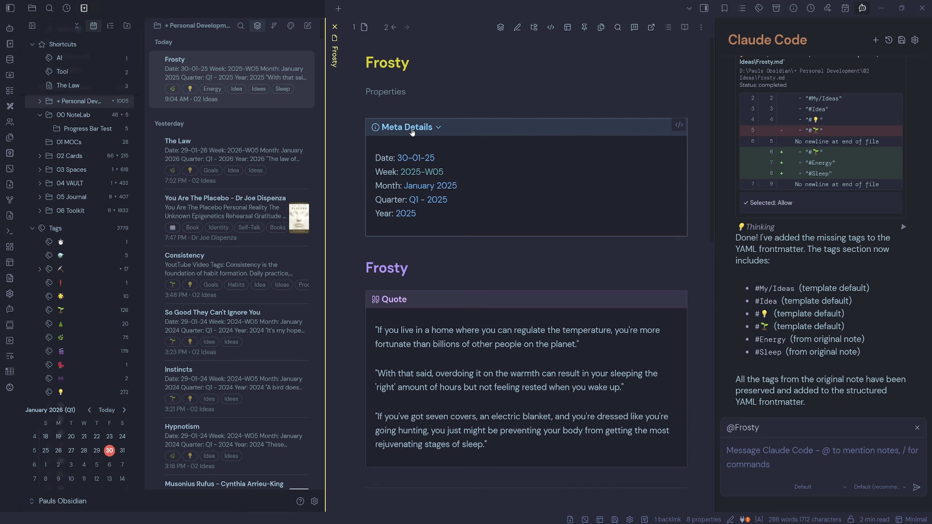
{"action": "left_click", "coordinate": [407, 127]}
{"action": "left_click", "coordinate": [394, 91]}
{"action": "left_click", "coordinate": [394, 92]}
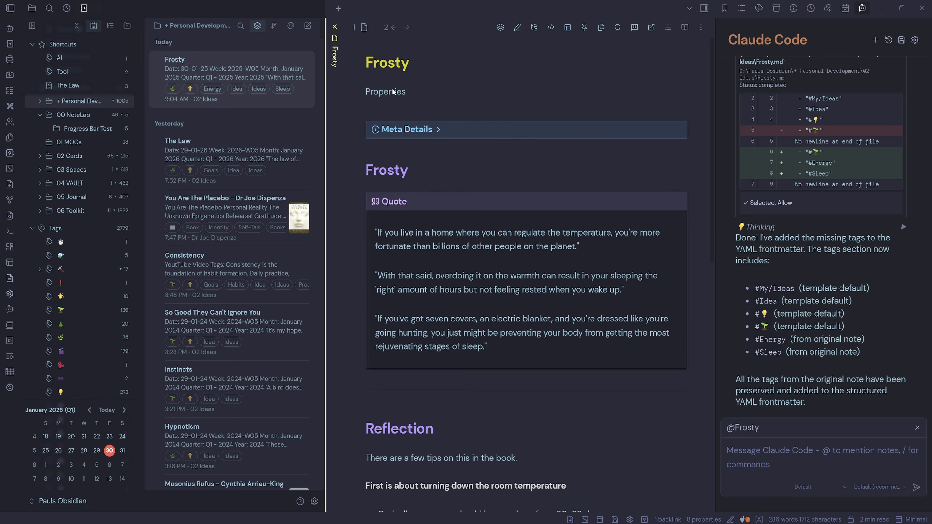
{"action": "scroll", "coordinate": [508, 233], "scroll_direction": "down", "scroll_amount": 8}
{"action": "scroll", "coordinate": [508, 234], "scroll_direction": "up", "scroll_amount": 8}
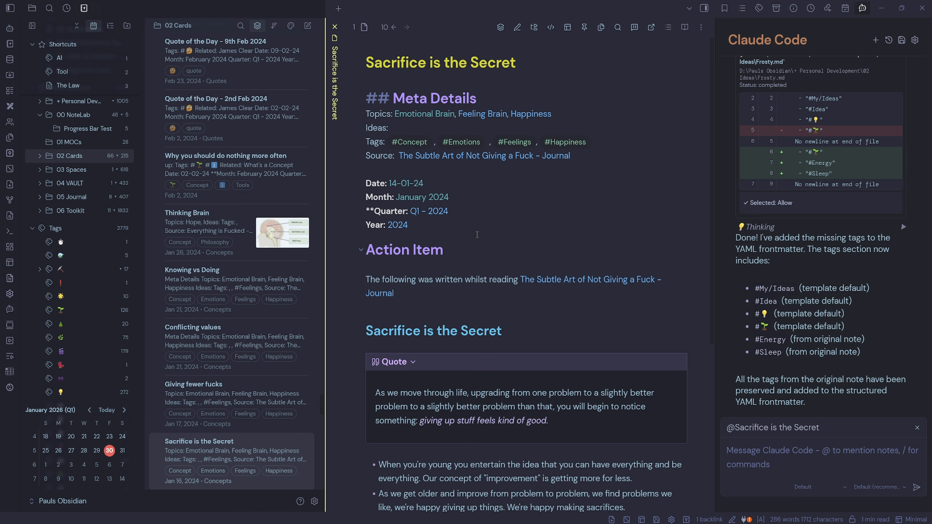
- Run the /fix-concept command on the Sacrifice is the Secret note in the Claude Code chat
{"action": "left_click", "coordinate": [787, 456]}
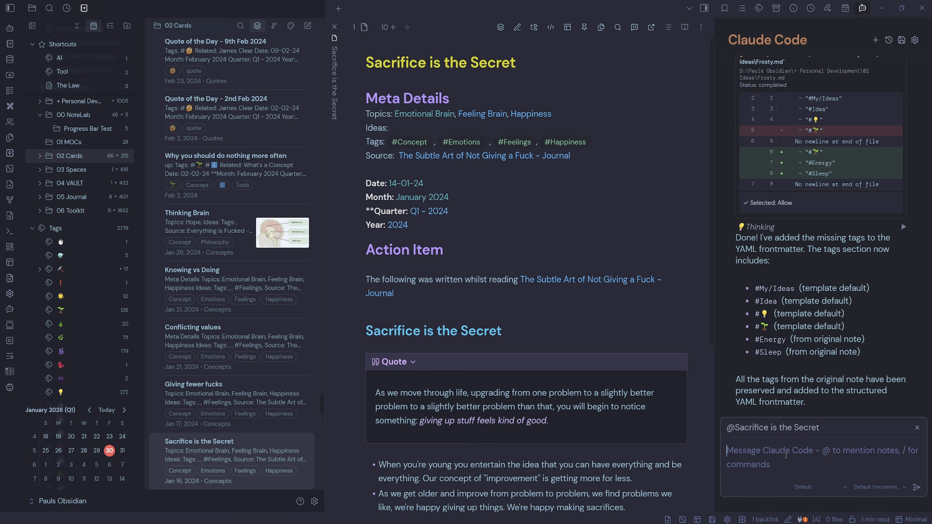
{"action": "type", "text": "/fix-concept"}
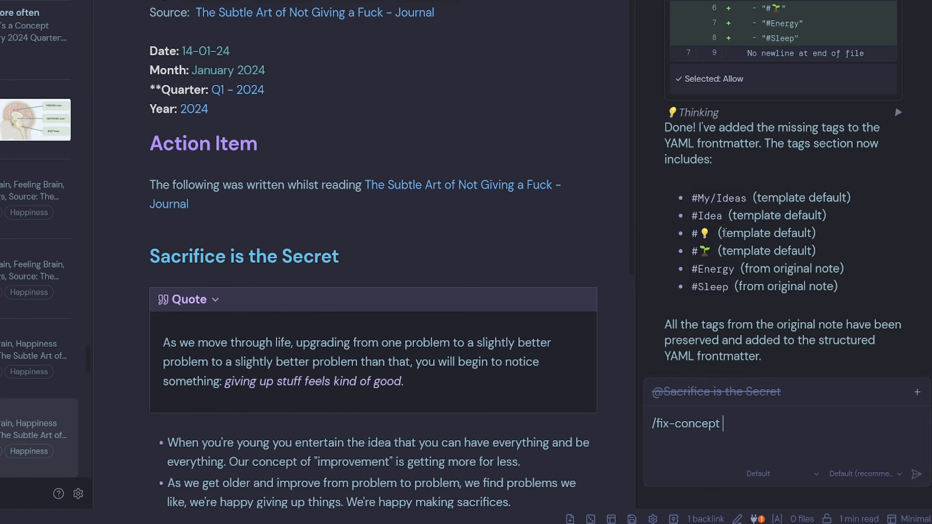
{"action": "left_click", "coordinate": [917, 392]}
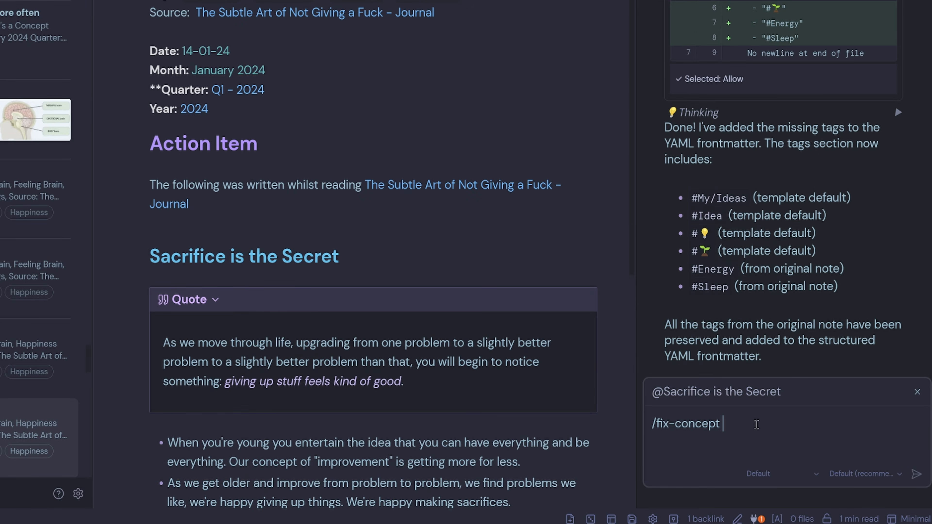
{"action": "left_click_drag", "start_coordinate": [747, 426], "coordinate": [637, 428]}
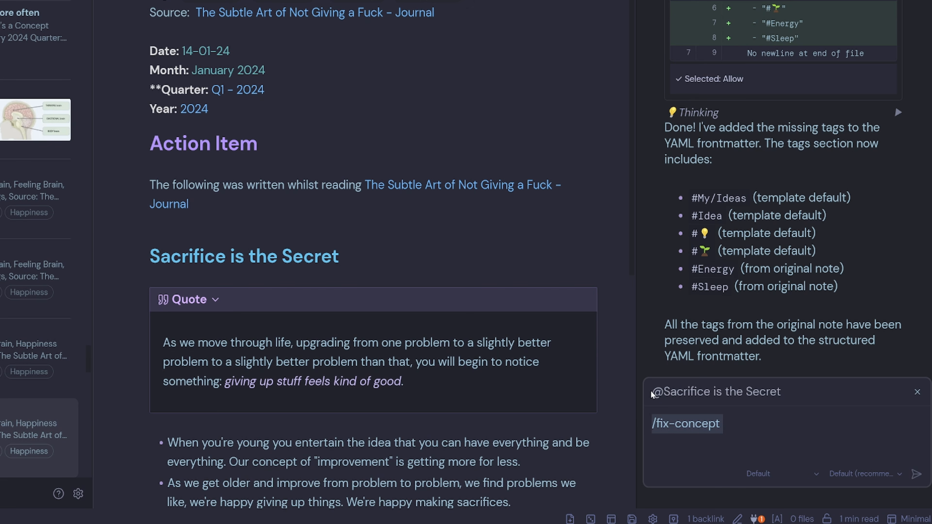
{"action": "key", "text": "Return"}
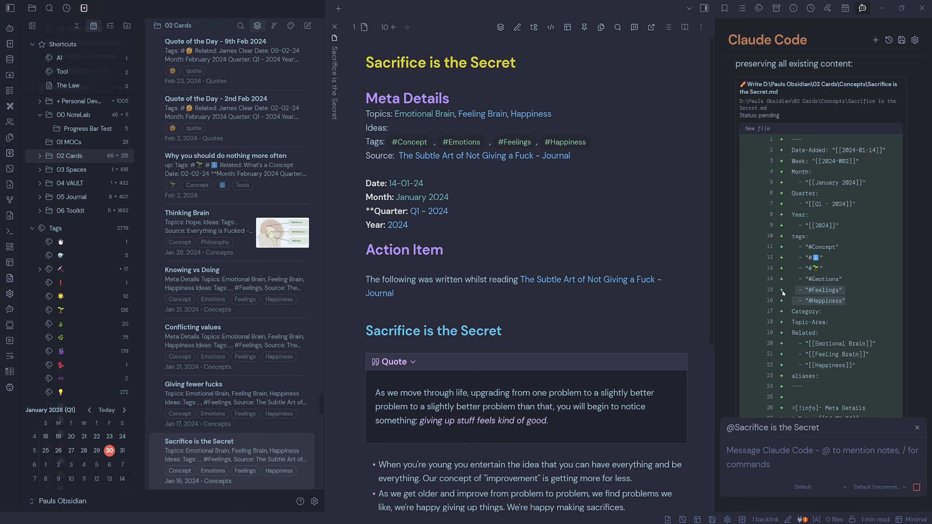
- Review and allow the proposed rewrite of the note, and read the summary of changes
{"action": "scroll", "coordinate": [850, 263], "scroll_direction": "down", "scroll_amount": 5}
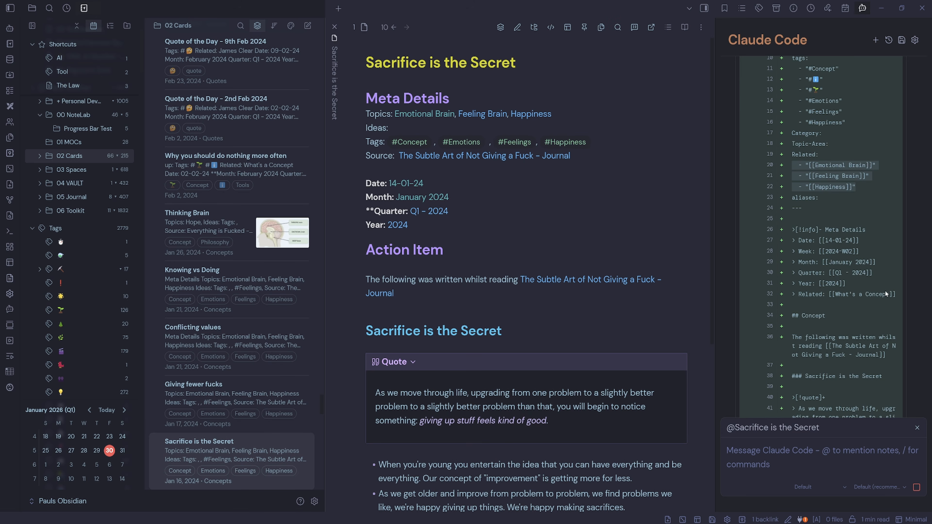
{"action": "left_click_drag", "start_coordinate": [896, 294], "coordinate": [765, 225]}
{"action": "scroll", "coordinate": [853, 202], "scroll_direction": "down", "scroll_amount": 5}
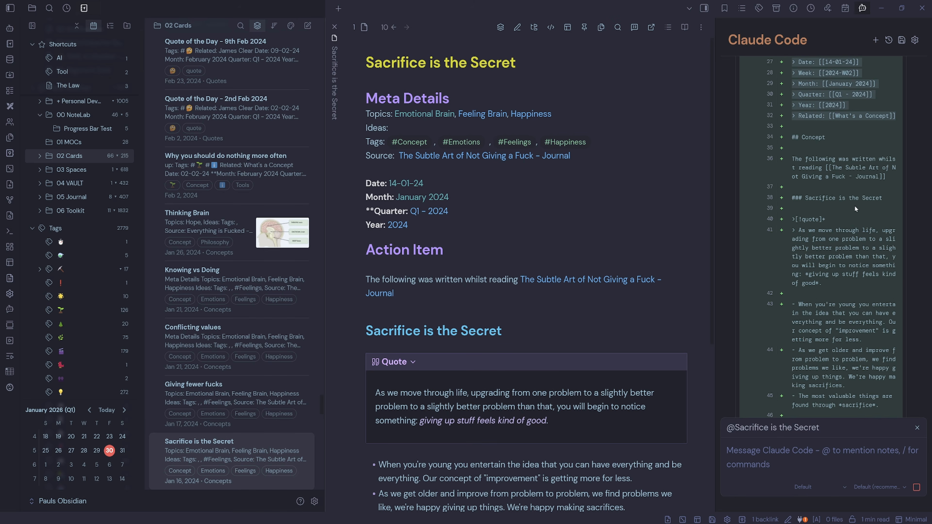
{"action": "scroll", "coordinate": [856, 209], "scroll_direction": "down", "scroll_amount": 3}
{"action": "left_click", "coordinate": [844, 367]}
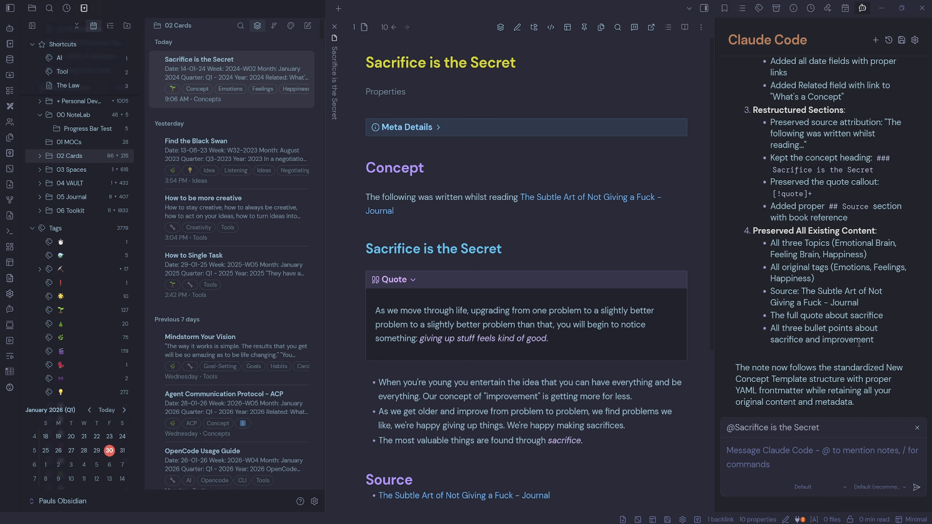
{"action": "scroll", "coordinate": [872, 345], "scroll_direction": "up", "scroll_amount": 10}
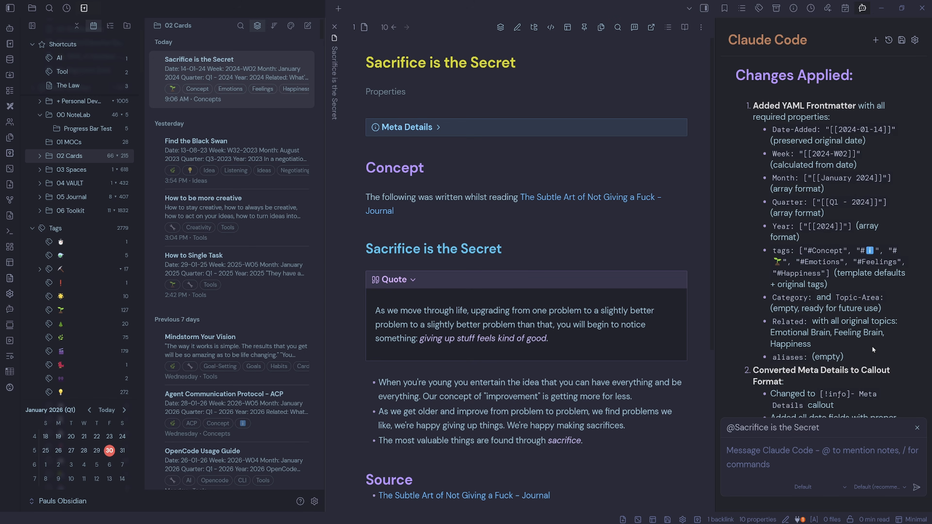
{"action": "scroll", "coordinate": [816, 208], "scroll_direction": "down", "scroll_amount": 5}
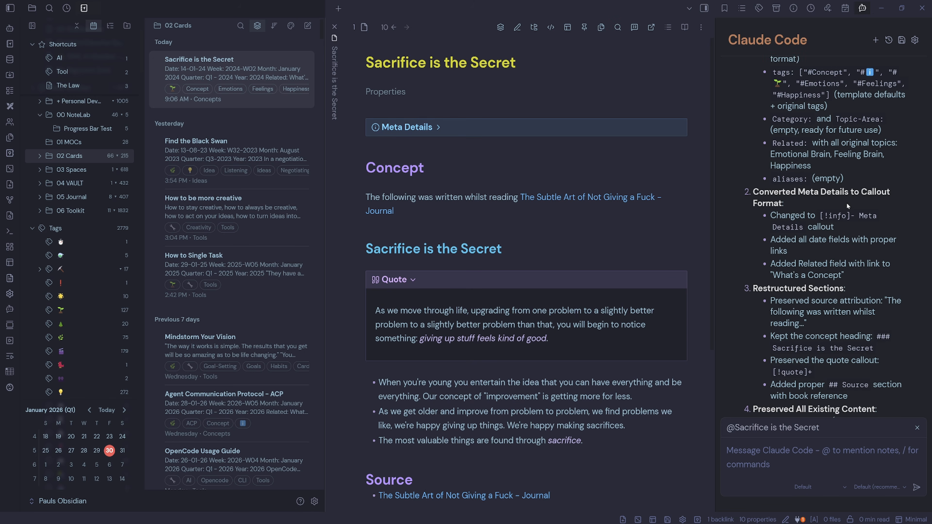
{"action": "scroll", "coordinate": [847, 202], "scroll_direction": "down", "scroll_amount": 4}
{"action": "scroll", "coordinate": [866, 218], "scroll_direction": "down", "scroll_amount": 1}
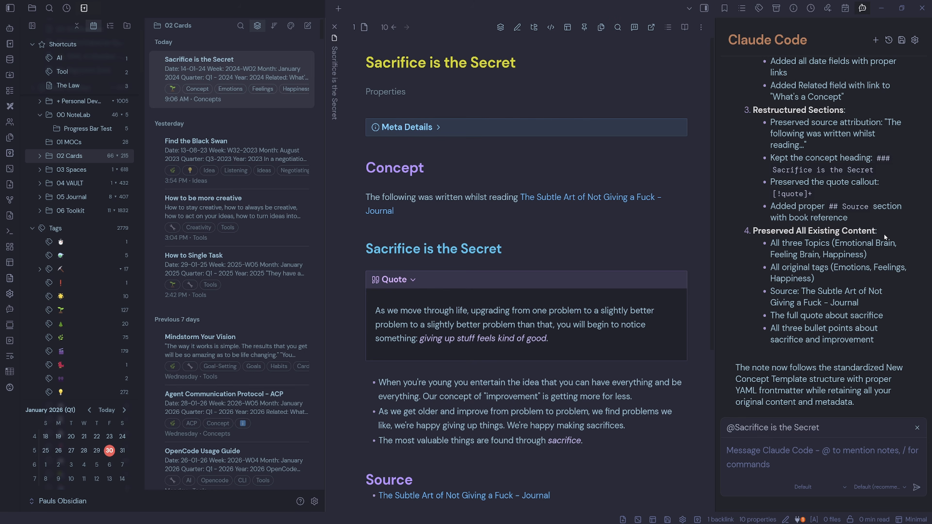
- In the note's properties, replace the seedling tag with the one picked from the tag suggestions
{"action": "left_click", "coordinate": [395, 91]}
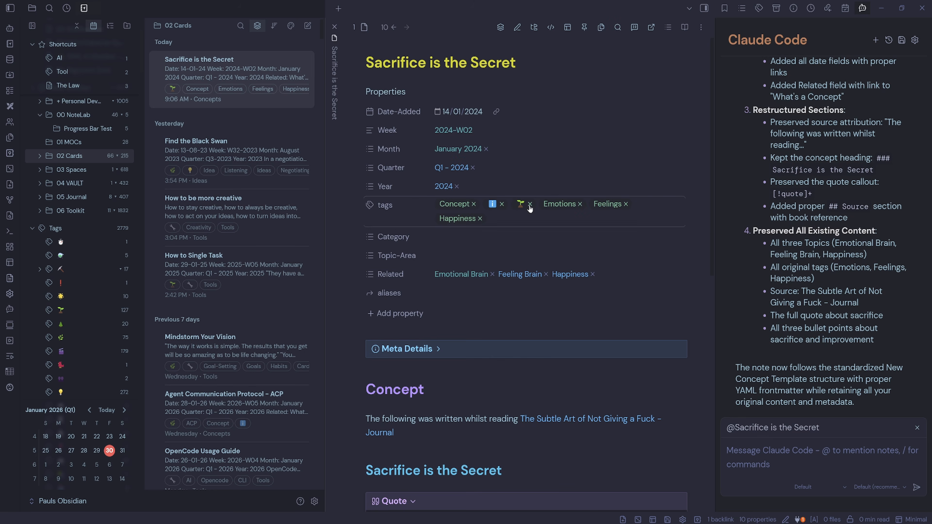
{"action": "left_click", "coordinate": [669, 205]}
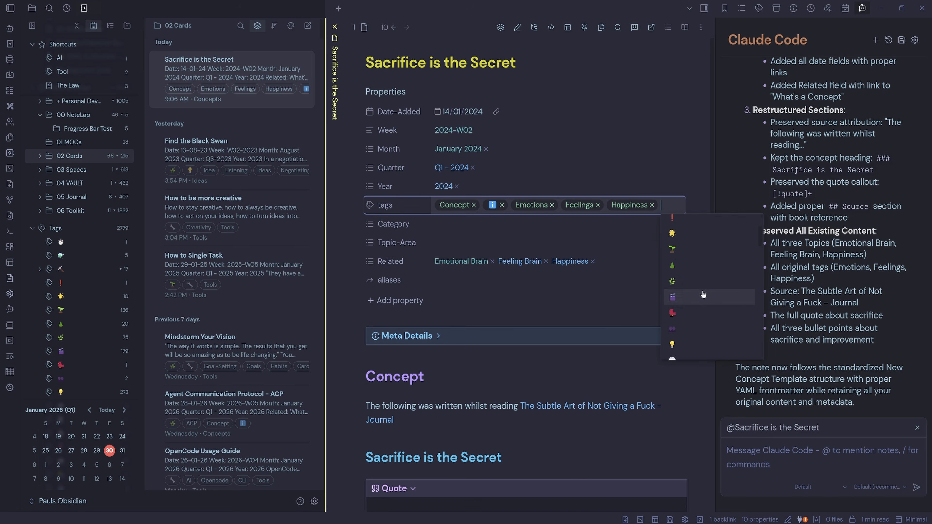
{"action": "left_click", "coordinate": [676, 267]}
{"action": "key", "text": "Escape"}
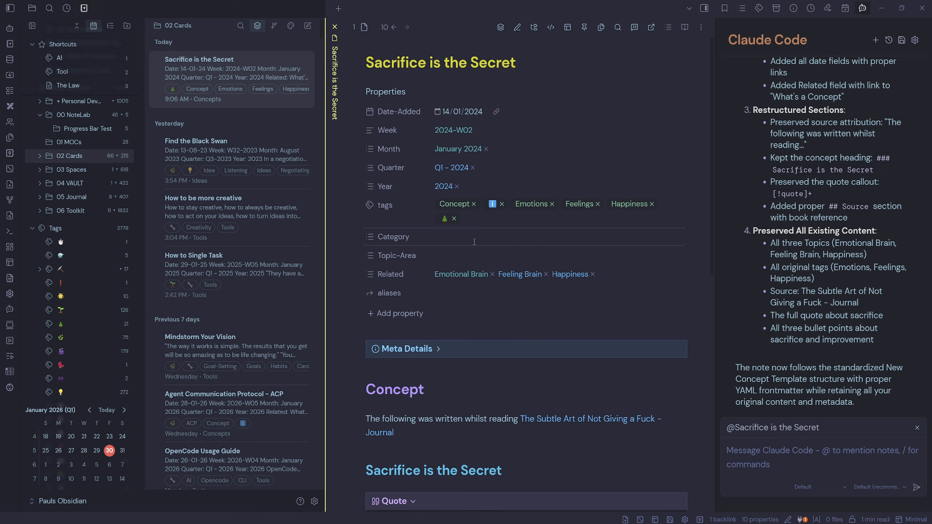
- Open the fix-concept, fix-idea and fix-book command files in VS Code to examine their instructions
{"action": "scroll", "coordinate": [639, 286], "scroll_direction": "down", "scroll_amount": 3}
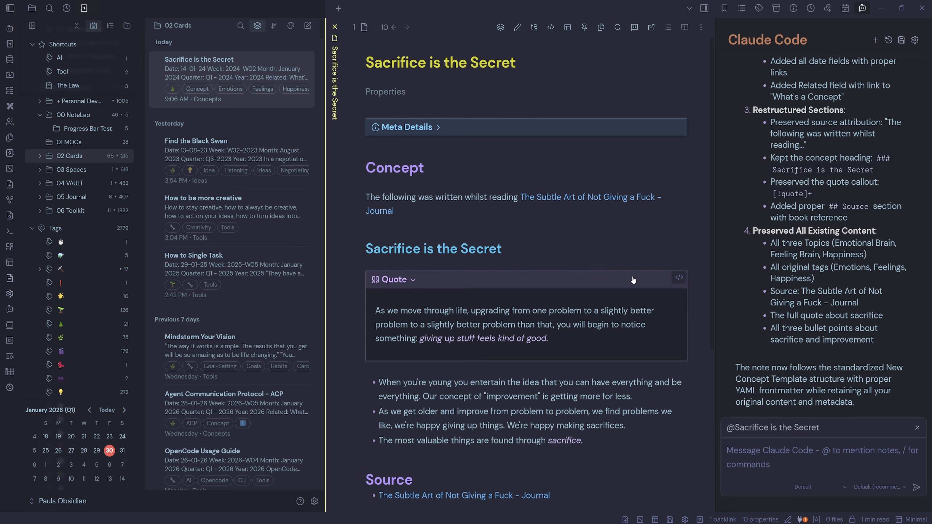
{"action": "scroll", "coordinate": [559, 240], "scroll_direction": "down", "scroll_amount": 2}
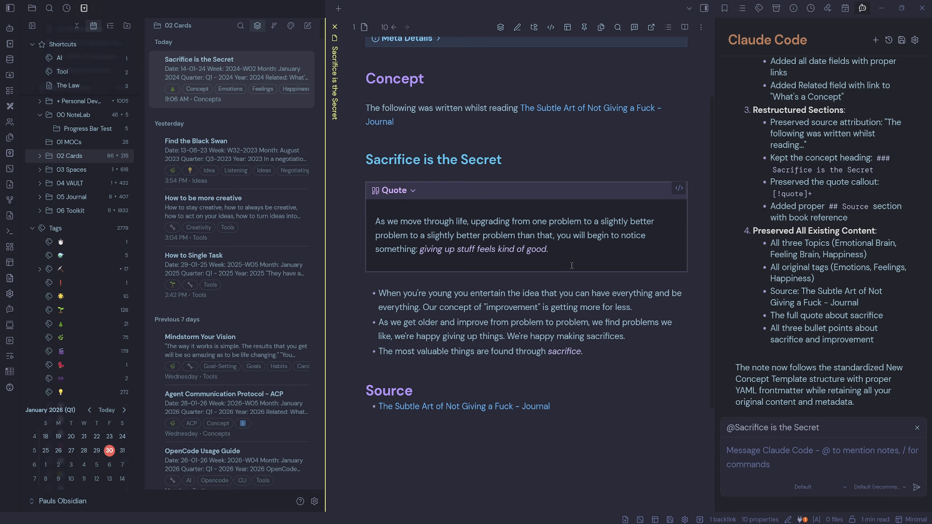
{"action": "scroll", "coordinate": [571, 265], "scroll_direction": "up", "scroll_amount": 2}
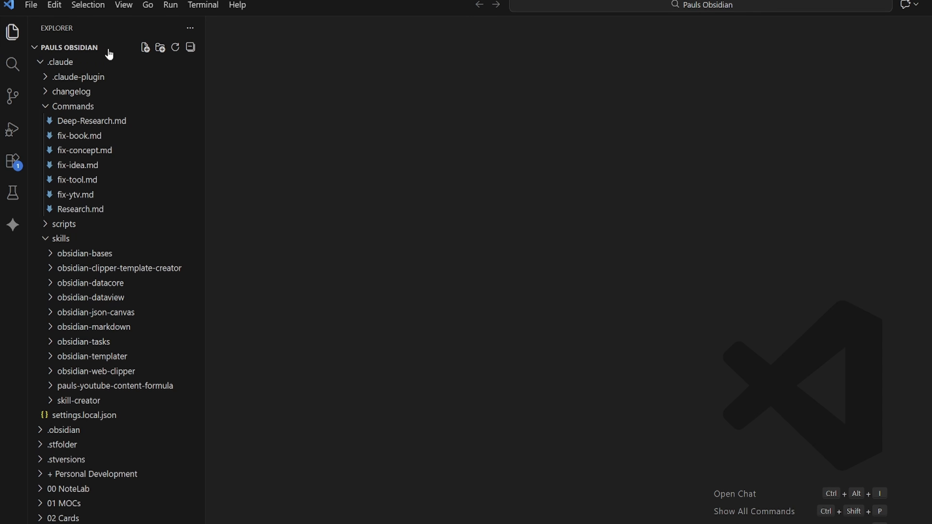
{"action": "left_click", "coordinate": [84, 150]}
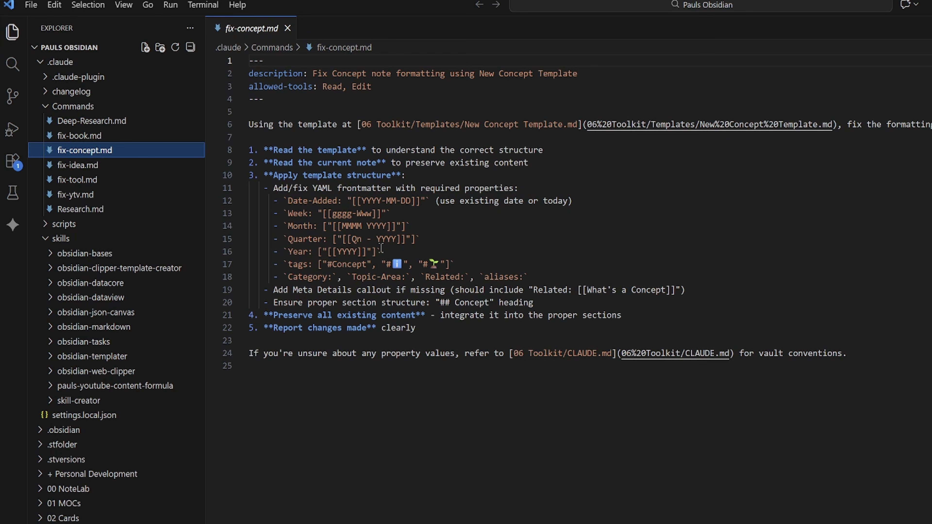
{"action": "left_click", "coordinate": [433, 409]}
{"action": "left_click_drag", "start_coordinate": [603, 71], "coordinate": [313, 73]}
{"action": "left_click", "coordinate": [481, 444]}
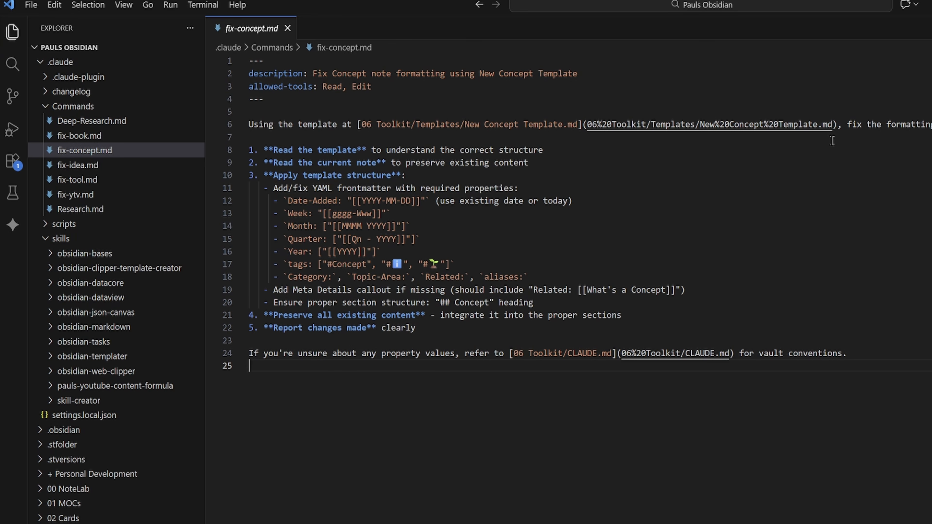
{"action": "left_click_drag", "start_coordinate": [844, 125], "coordinate": [571, 124]}
{"action": "left_click", "coordinate": [571, 175]}
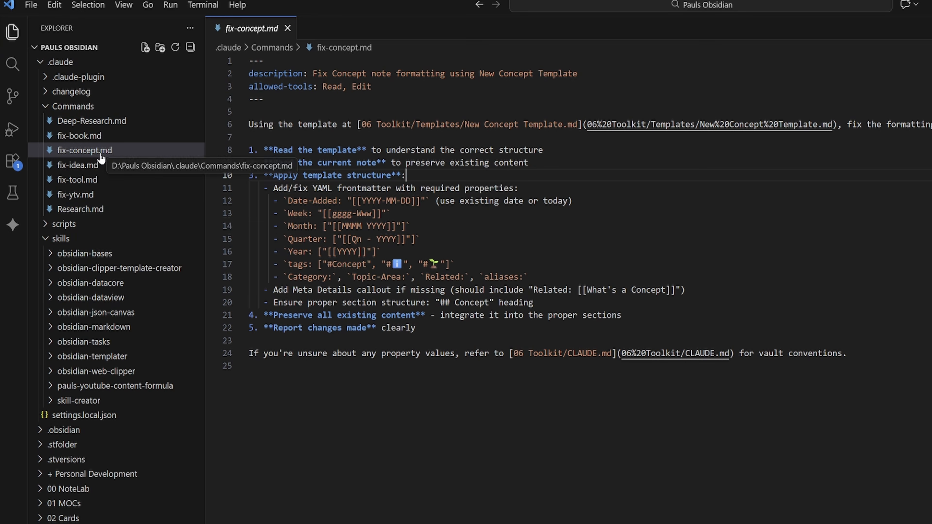
{"action": "left_click", "coordinate": [176, 166]}
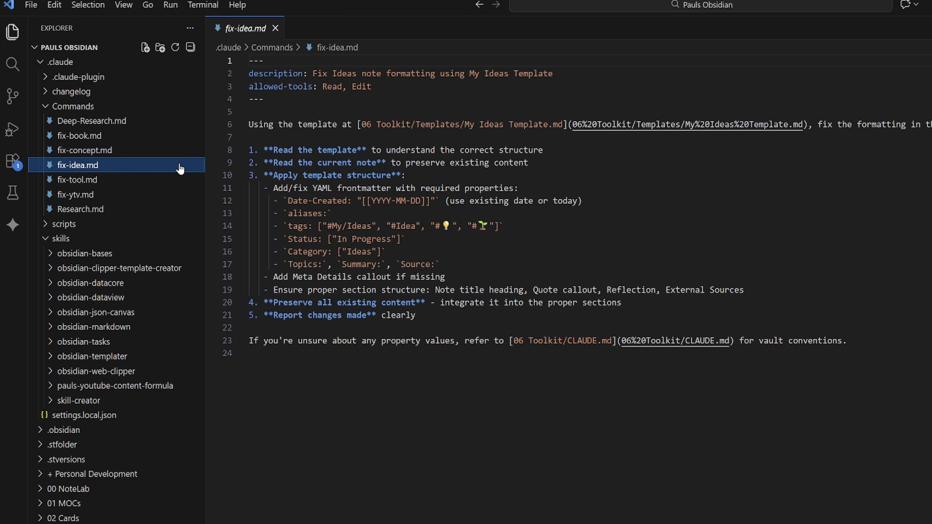
{"action": "left_click", "coordinate": [138, 136]}
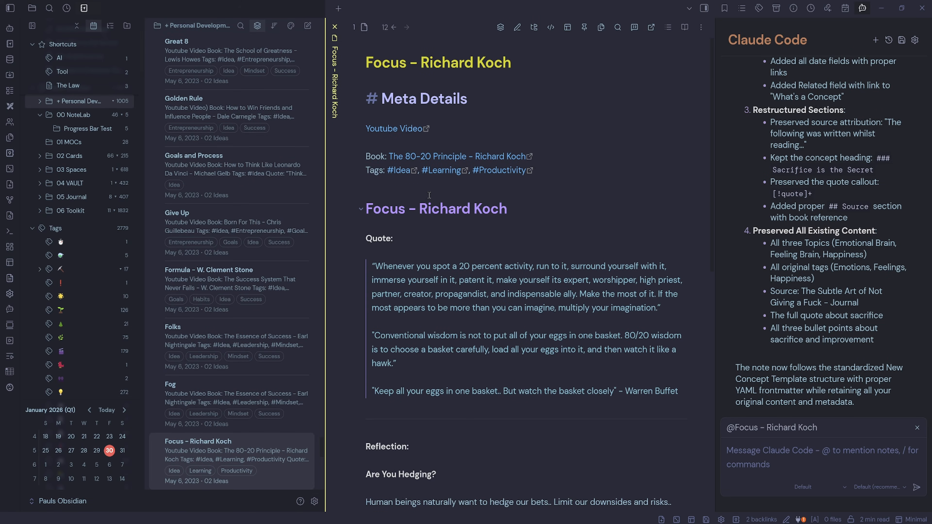
- Start a new Claude Code chat and run the /fix-idea command on the Focus - Richard Koch note
{"action": "left_click", "coordinate": [429, 195]}
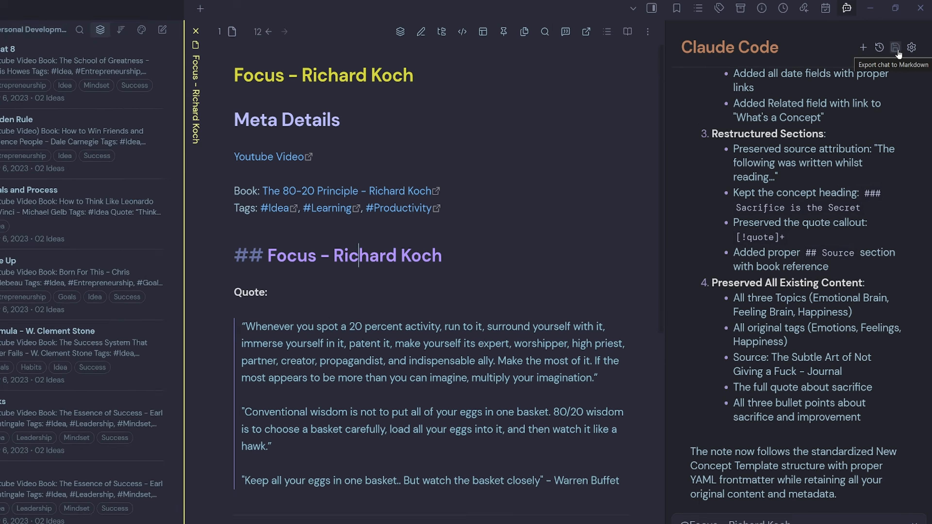
{"action": "left_click", "coordinate": [863, 47]}
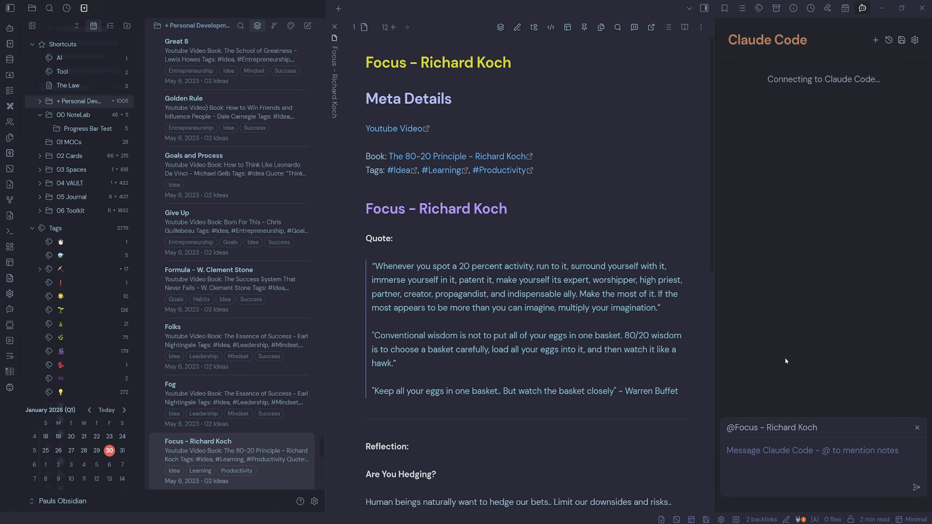
{"action": "left_click", "coordinate": [802, 438]}
{"action": "type", "text": "/"}
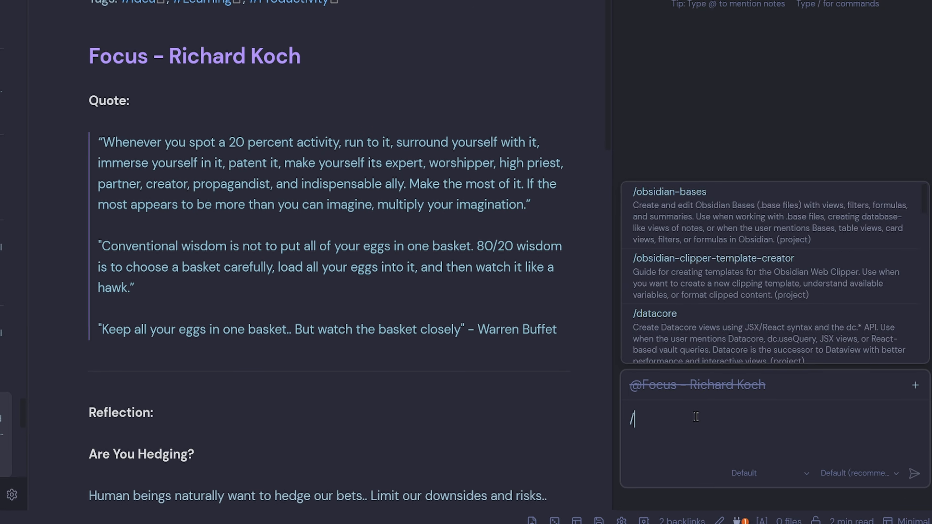
{"action": "type", "text": "fix"}
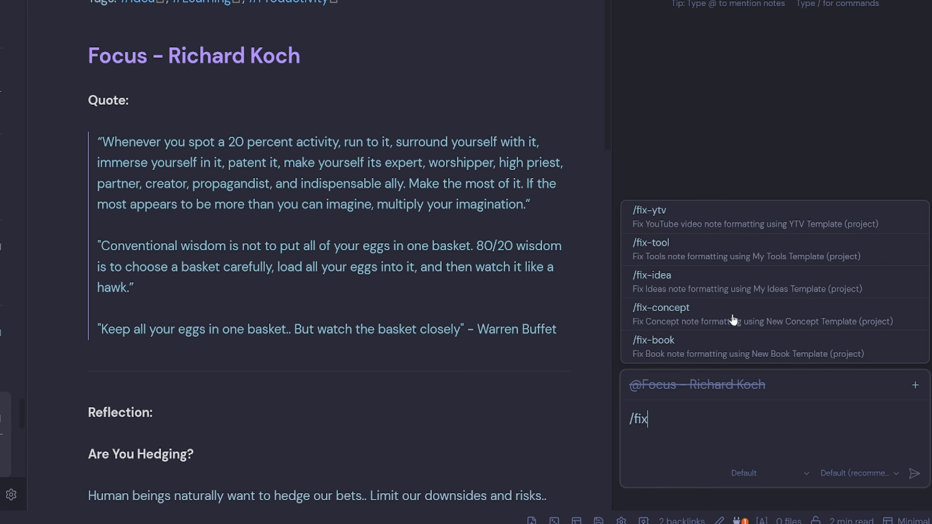
{"action": "left_click", "coordinate": [699, 286]}
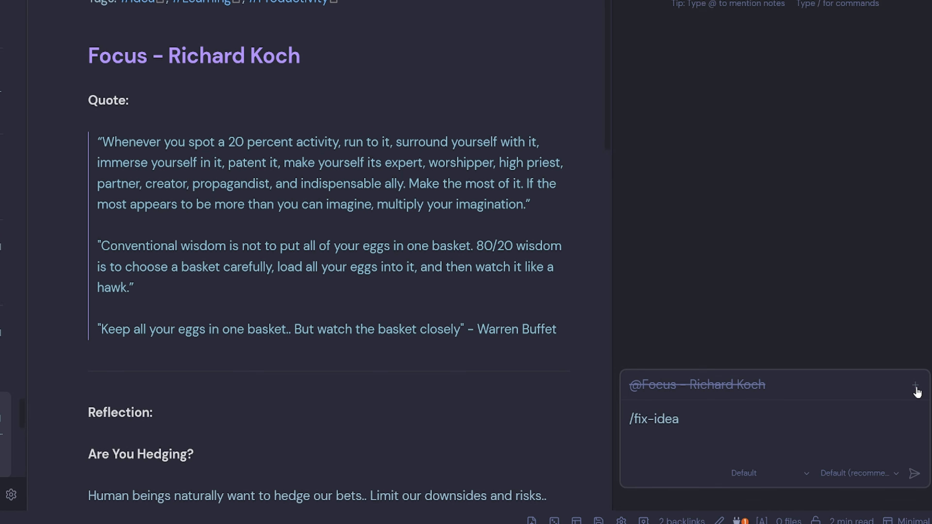
{"action": "left_click", "coordinate": [914, 474]}
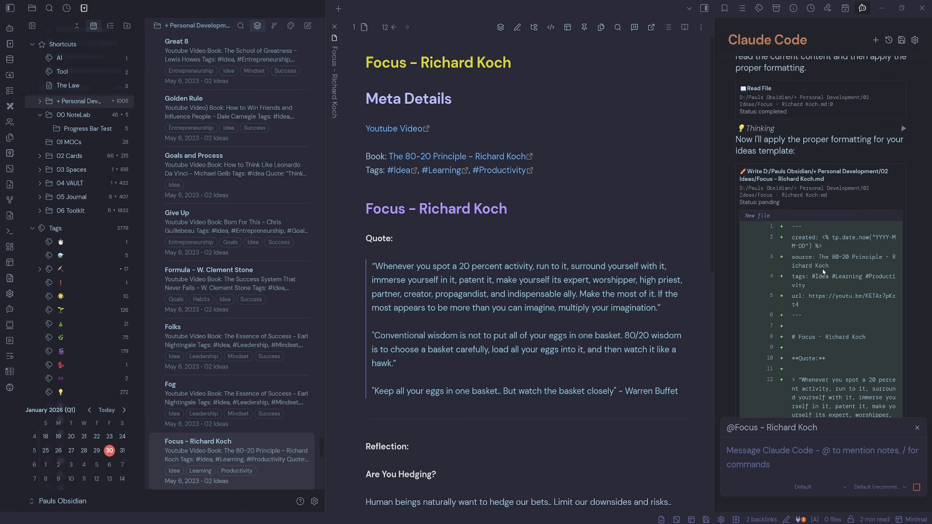
- Ask Claude to give the note the same structure as My Ideas Template, then review and allow the new rewrite
{"action": "scroll", "coordinate": [822, 270], "scroll_direction": "down", "scroll_amount": 3}
{"action": "scroll", "coordinate": [817, 182], "scroll_direction": "down", "scroll_amount": 10}
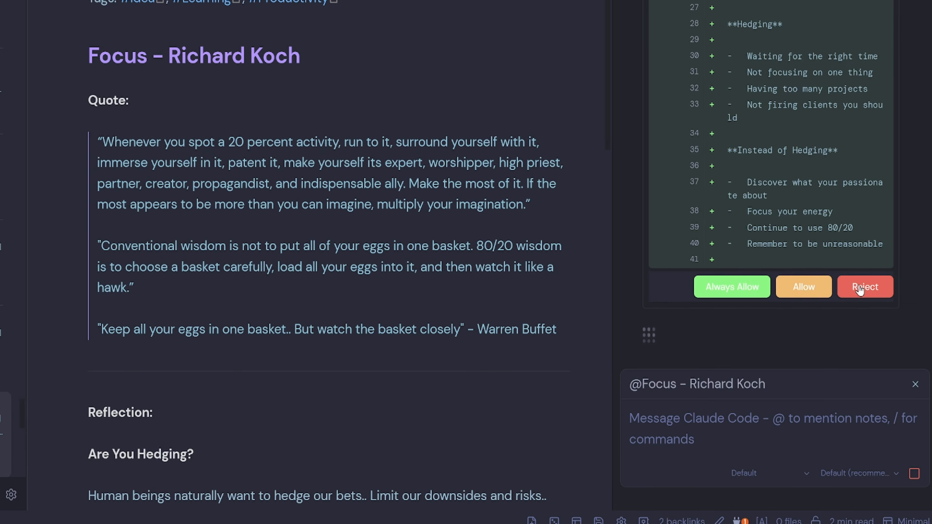
{"action": "left_click", "coordinate": [865, 287]}
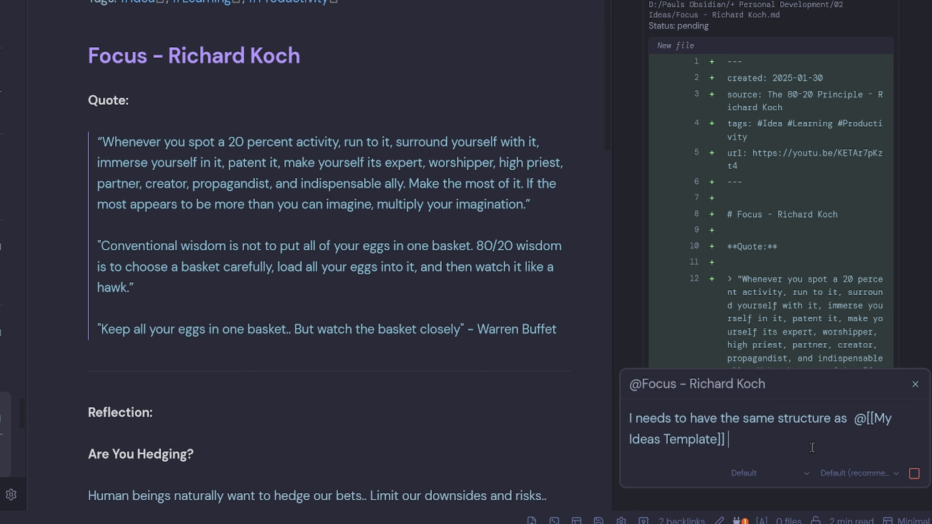
{"action": "key", "text": "Return"}
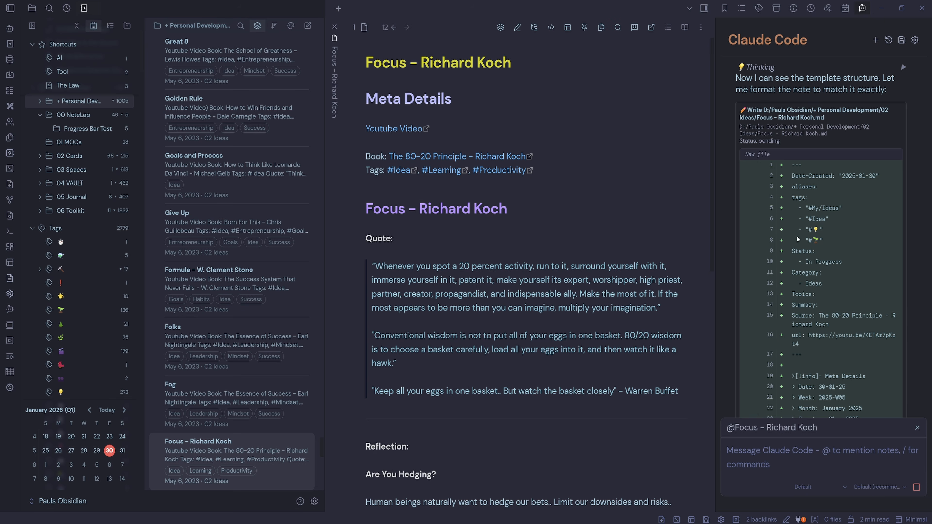
{"action": "scroll", "coordinate": [796, 239], "scroll_direction": "down", "scroll_amount": 12}
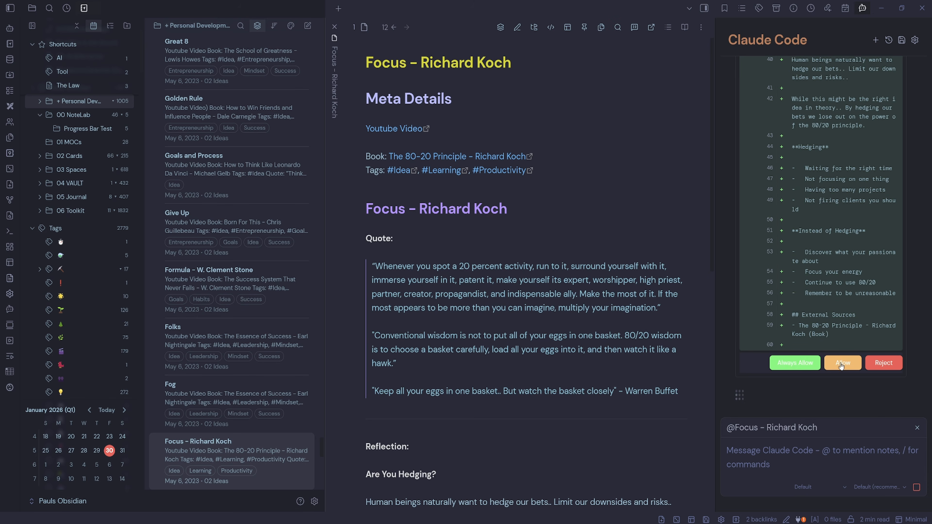
{"action": "left_click", "coordinate": [842, 363]}
- Ask Claude to add missing tags to this note and allow the proposed tag edit
{"action": "left_click", "coordinate": [788, 451]}
{"action": "type", "text": "Please add missing tags to"}
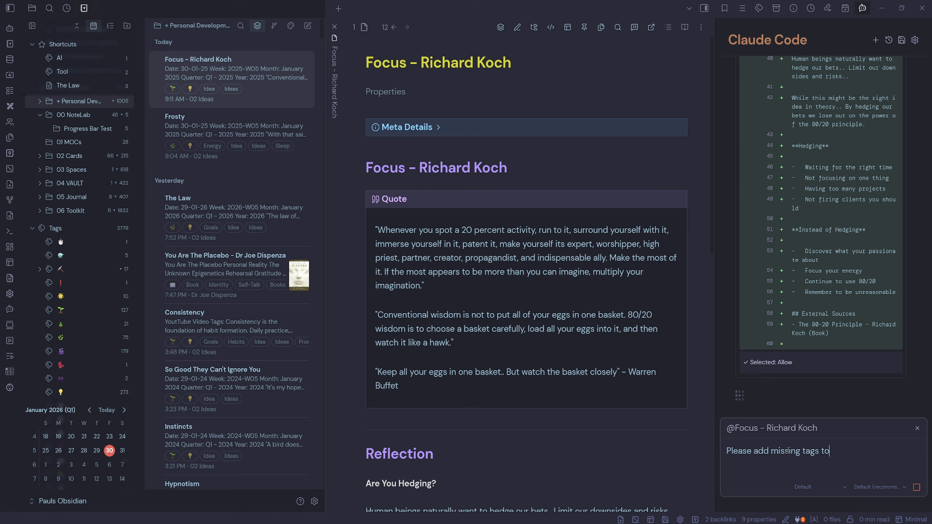
{"action": "type", "text": "this"}
{"action": "key", "text": "Return"}
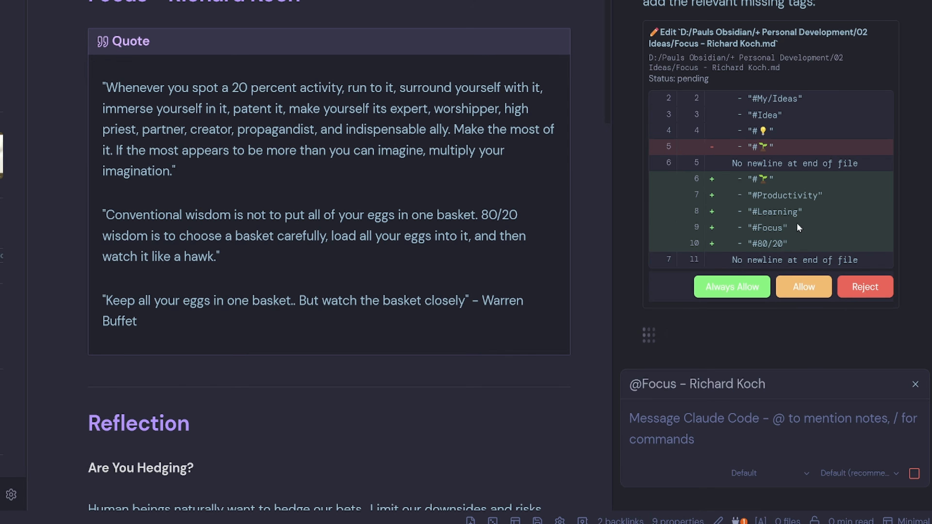
{"action": "left_click", "coordinate": [804, 287]}
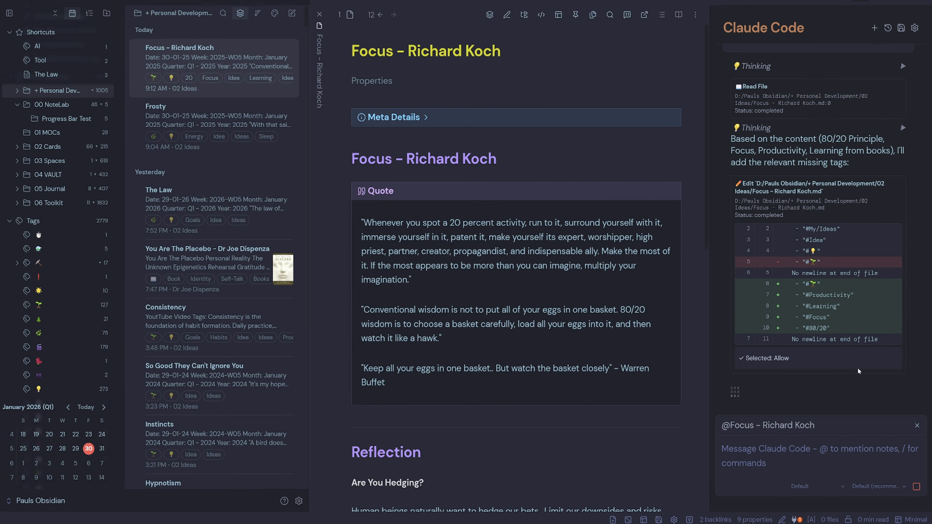
- In source mode, delete the #80/20 and seedling tag lines from the frontmatter, then return to live preview
{"action": "left_click", "coordinate": [552, 27]}
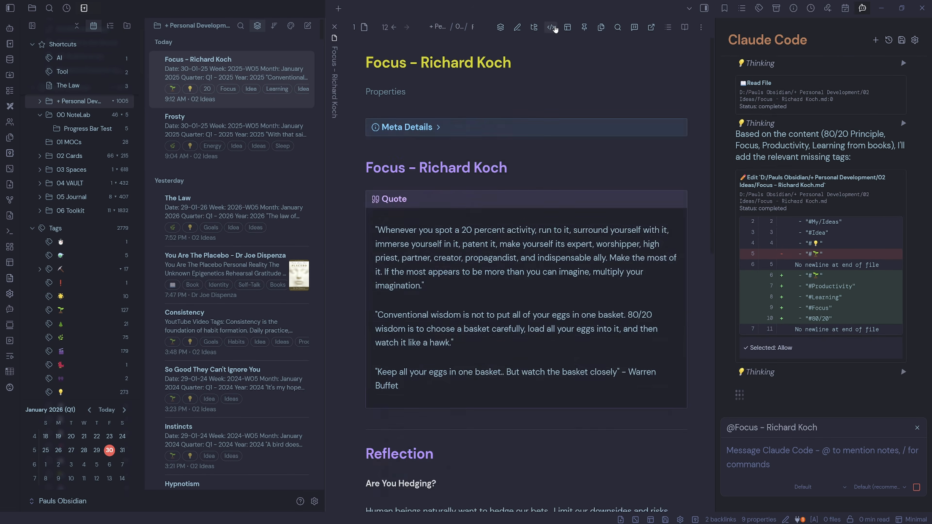
{"action": "left_click_drag", "start_coordinate": [426, 240], "coordinate": [337, 239]}
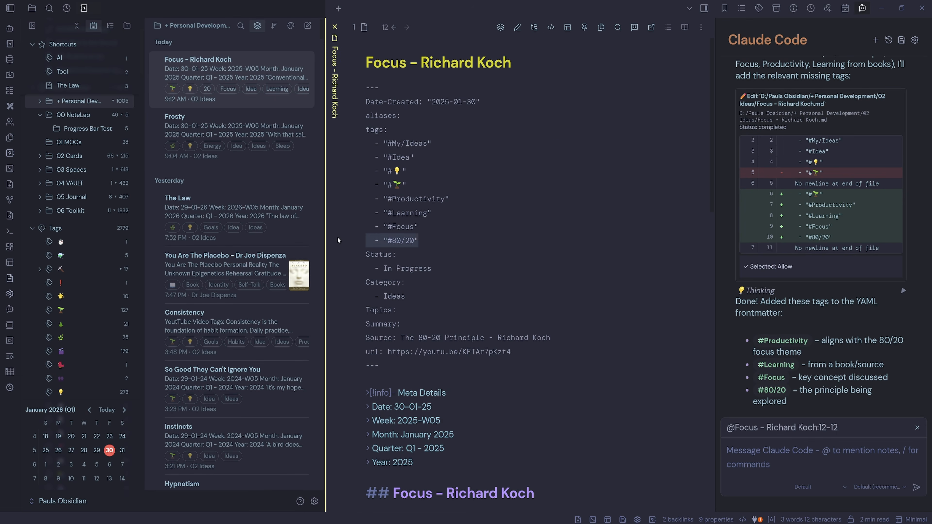
{"action": "key", "text": "BackSpace"}
{"action": "key", "text": "BackSpace"}
{"action": "left_click_drag", "start_coordinate": [414, 185], "coordinate": [345, 185]}
{"action": "key", "text": "BackSpace"}
{"action": "key", "text": "BackSpace"}
{"action": "left_click", "coordinate": [423, 116]}
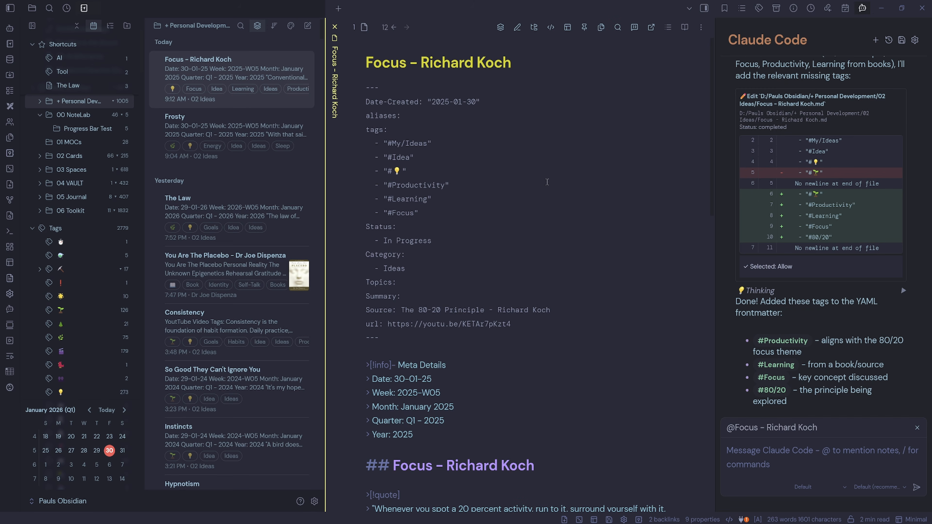
{"action": "left_click", "coordinate": [550, 27]}
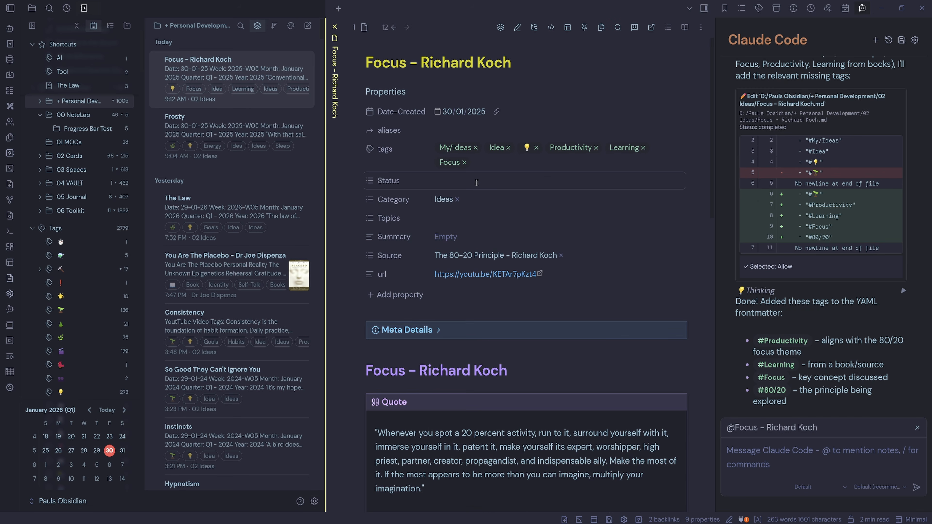
- Set the note's Status property to Completed
{"action": "left_click", "coordinate": [476, 183]}
{"action": "left_click", "coordinate": [463, 200]}
{"action": "left_click", "coordinate": [558, 237]}
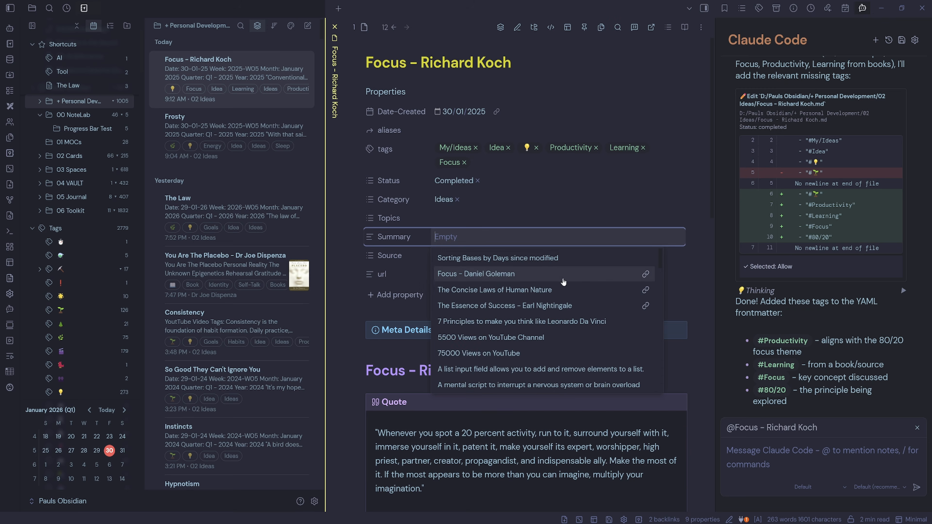
- Ask Claude to add a summary to the note and allow the resulting property edit
{"action": "left_click", "coordinate": [773, 442]}
{"action": "type", "text": "Please add a summary"}
{"action": "key", "text": "Return"}
{"action": "left_click", "coordinate": [402, 94]}
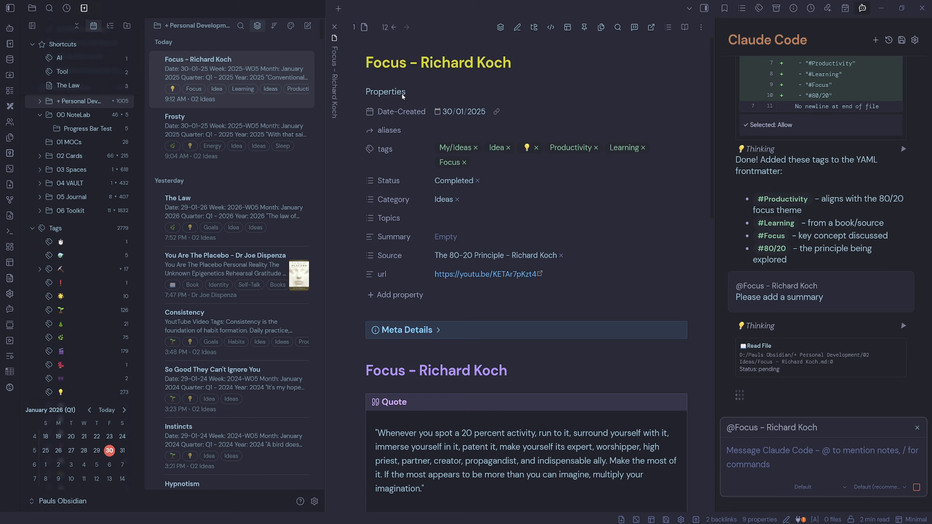
{"action": "left_click", "coordinate": [401, 94]}
{"action": "left_click", "coordinate": [843, 363]}
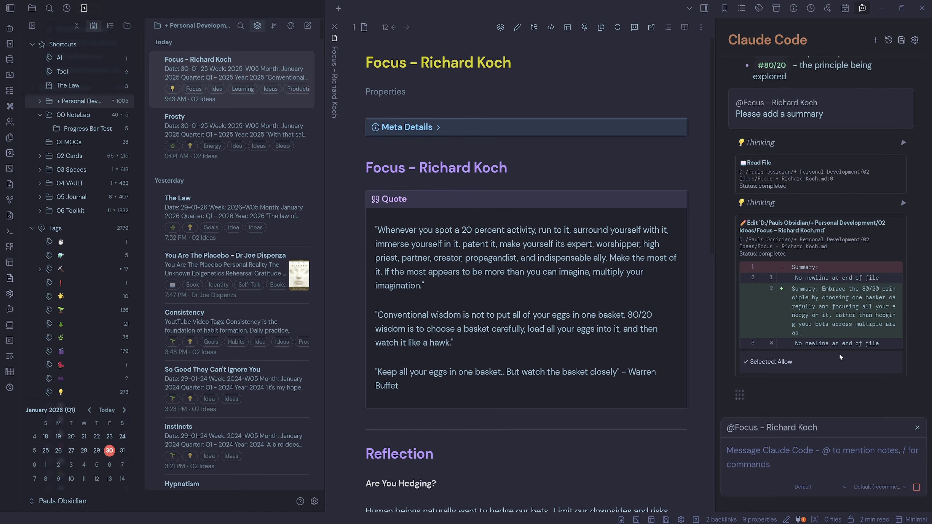
{"action": "left_click", "coordinate": [391, 93]}
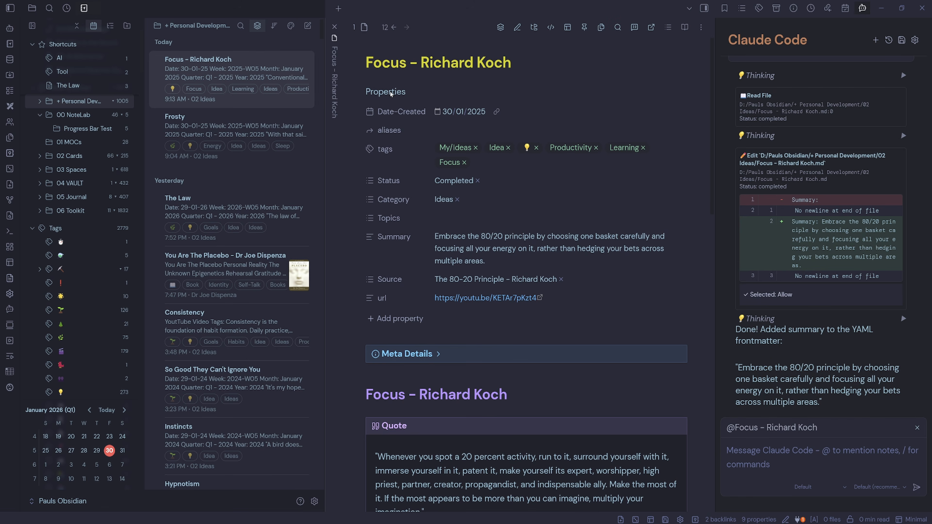
{"action": "left_click", "coordinate": [392, 92]}
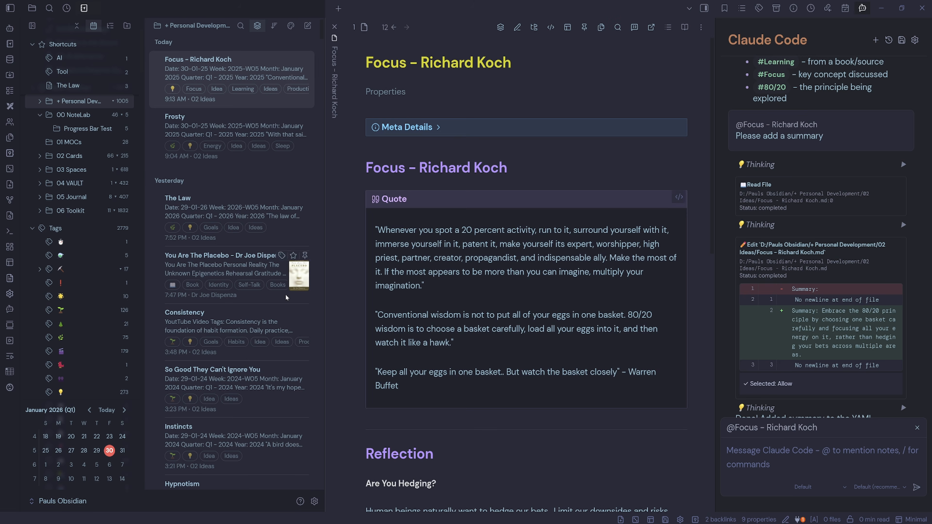
- Ask Claude whether the quote can be improved, then reject the proposed quote edit
{"action": "left_click", "coordinate": [789, 463]}
{"action": "type", "text": "Can we imp"}
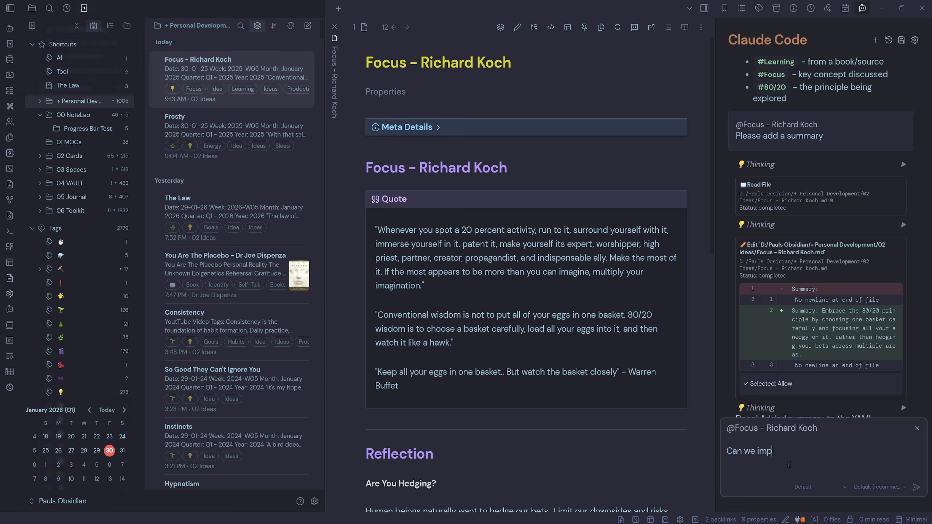
{"action": "type", "text": "rove the quote?"}
{"action": "key", "text": "Return"}
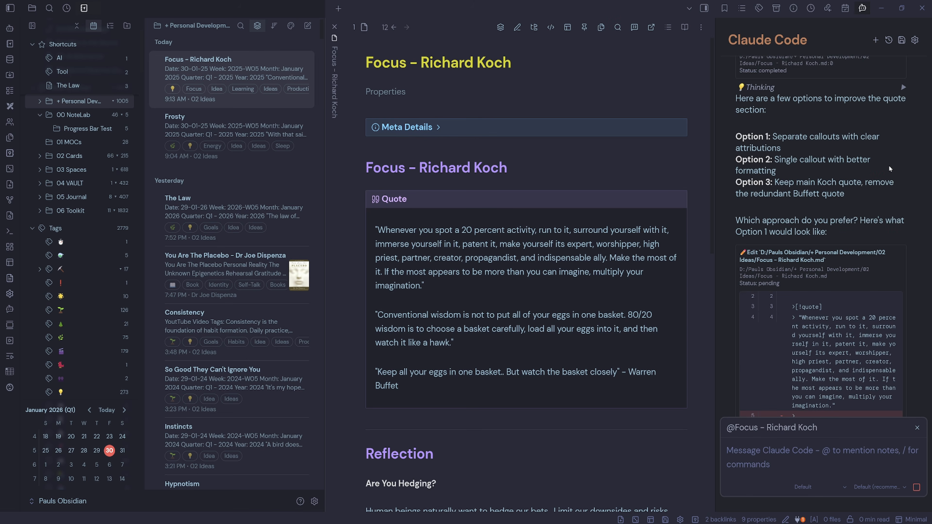
{"action": "scroll", "coordinate": [889, 165], "scroll_direction": "down", "scroll_amount": 8}
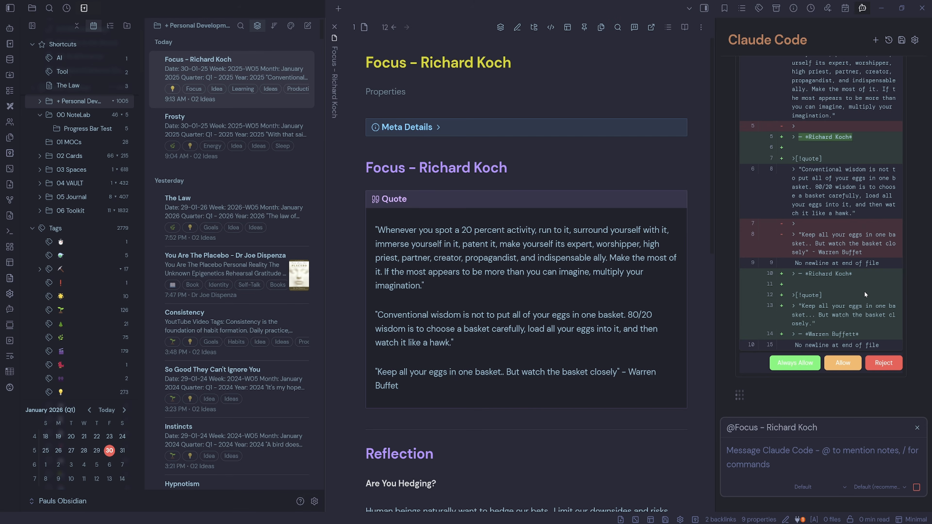
{"action": "left_click", "coordinate": [888, 363]}
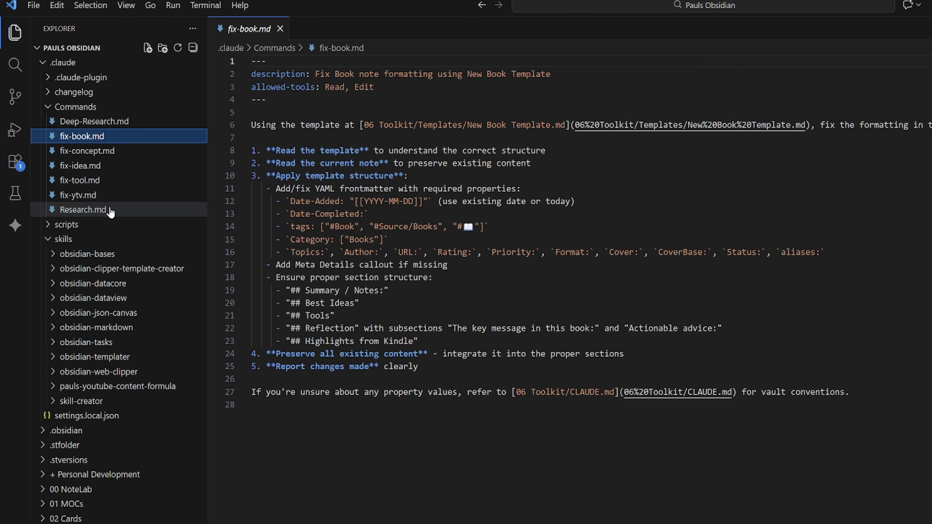
- Open the fix-tool command file, add a new instruction line containing 'add' and 'to YAML' after the report step, and save
{"action": "left_click", "coordinate": [96, 180]}
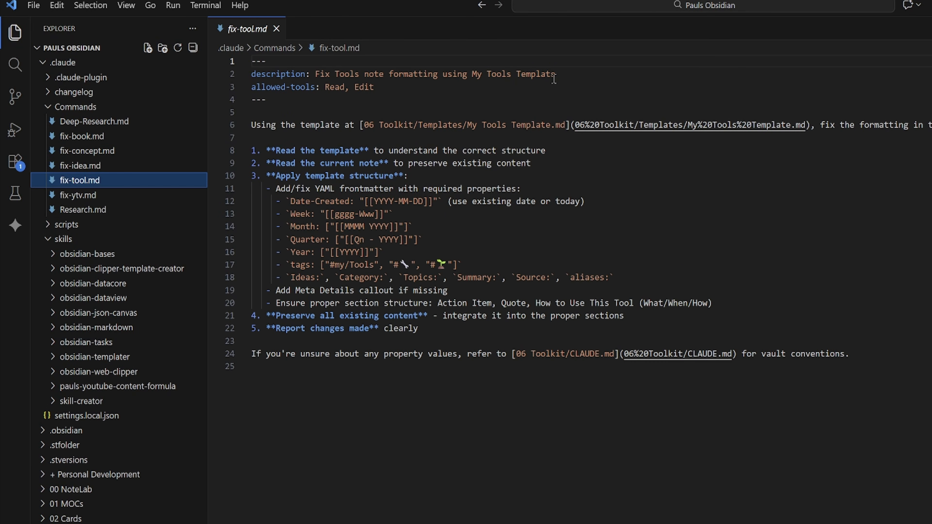
{"action": "left_click", "coordinate": [437, 330]}
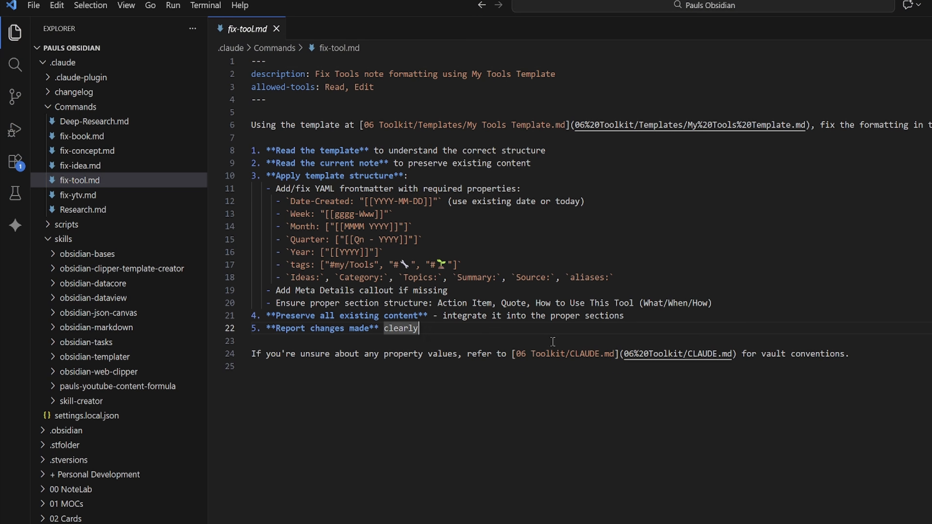
{"action": "key", "text": "Return"}
{"action": "key", "text": "Left"}
{"action": "key", "text": "Left"}
{"action": "key", "text": "Left"}
{"action": "key", "text": "Left"}
{"action": "key", "text": "Left"}
{"action": "key", "text": "Left"}
{"action": "key", "text": "Left"}
{"action": "key", "text": "Left"}
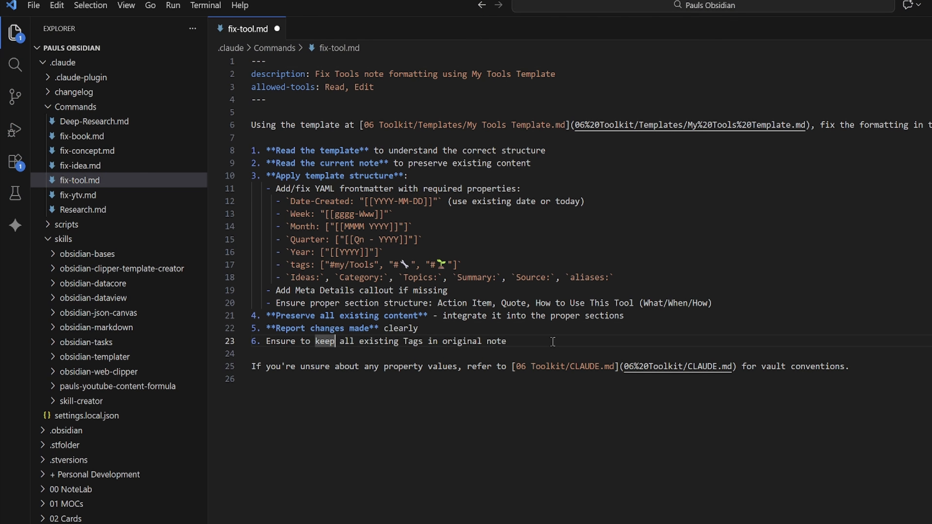
{"action": "key", "text": "BackSpace"}
{"action": "key", "text": "BackSpace"}
{"action": "key", "text": "BackSpace"}
{"action": "key", "text": "BackSpace"}
{"action": "type", "text": "add"}
{"action": "key", "text": "ctrl+Right"}
{"action": "key", "text": "ctrl+Right"}
{"action": "key", "text": "ctrl+Right"}
{"action": "key", "text": "ctrl+Right"}
{"action": "key", "text": "ctrl+Right"}
{"action": "key", "text": "ctrl+Right"}
{"action": "type", "text": "to YAML"}
{"action": "key", "text": "ctrl+s"}
{"action": "key", "text": "ctrl+End"}
{"action": "left_click_drag", "start_coordinate": [582, 349], "coordinate": [252, 341]}
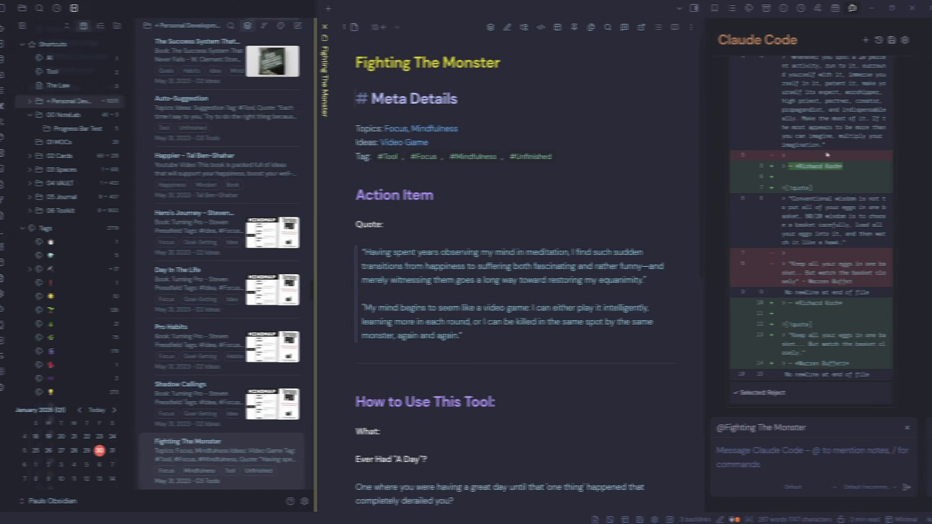
- Run the /fix-tool command on the Fighting The Monster note
{"action": "left_click", "coordinate": [757, 453]}
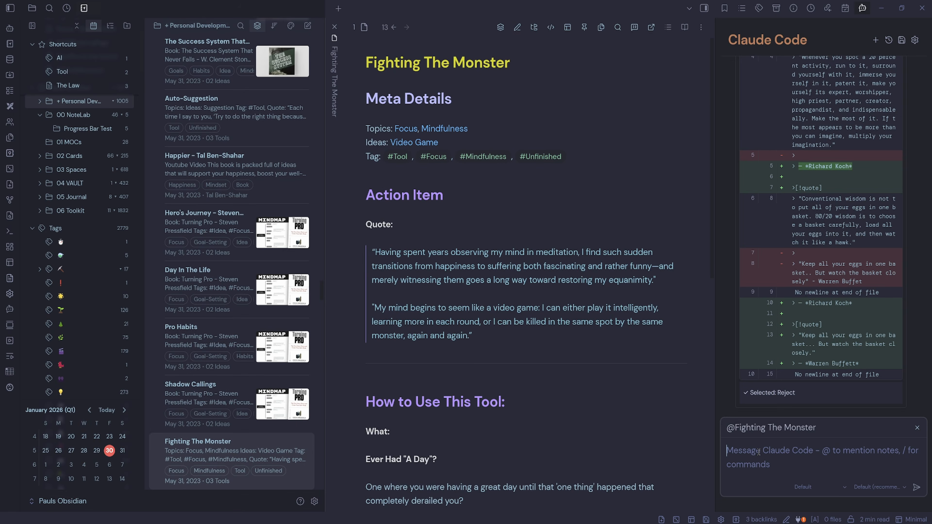
{"action": "type", "text": "/fix"}
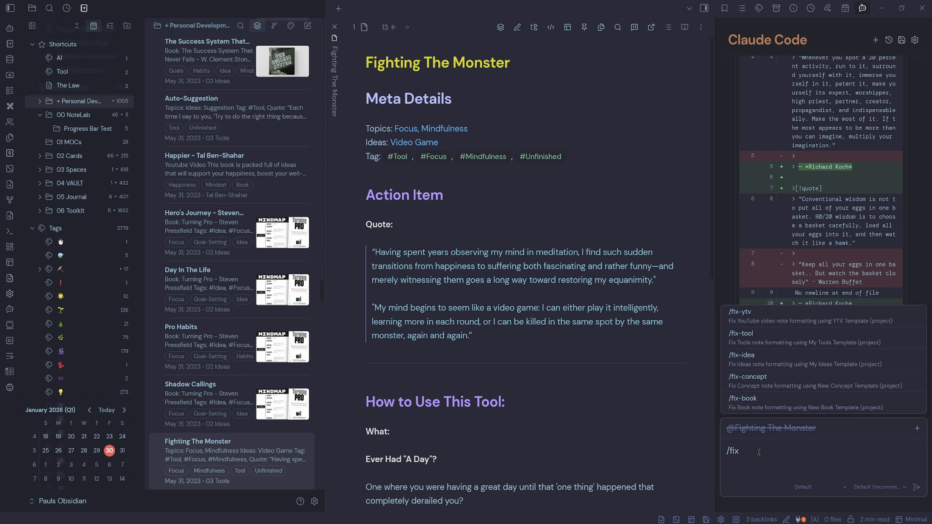
{"action": "left_click", "coordinate": [764, 338]}
{"action": "left_click", "coordinate": [917, 429]}
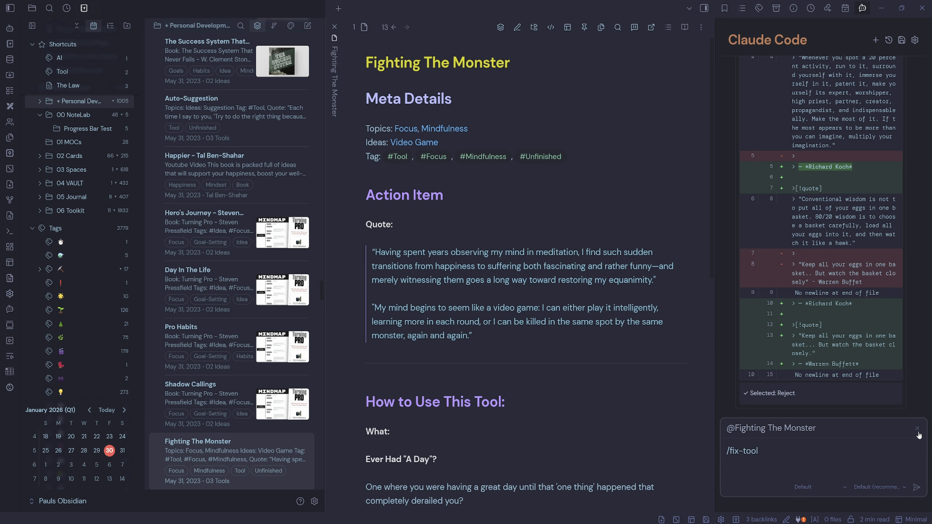
{"action": "left_click", "coordinate": [916, 488]}
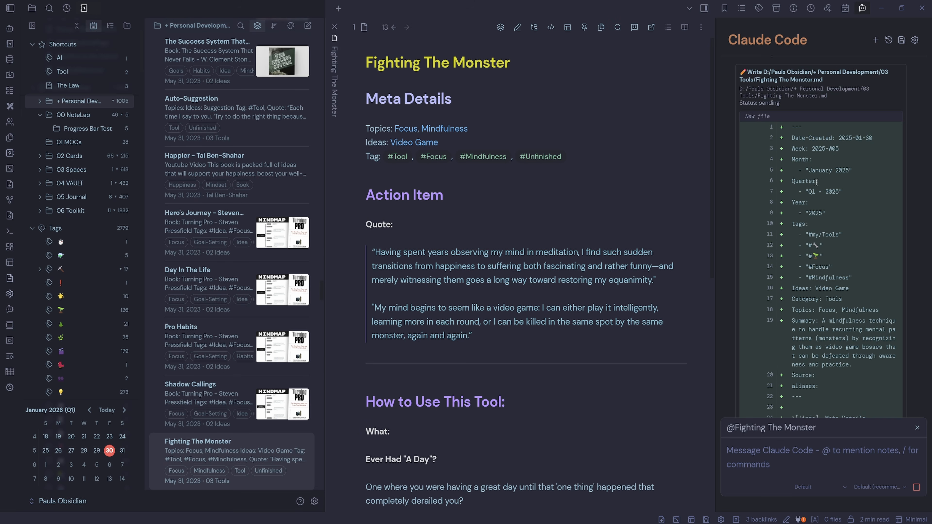
- Review the proposed tools-template rewrite of the note and allow it
{"action": "scroll", "coordinate": [836, 364], "scroll_direction": "down", "scroll_amount": 10}
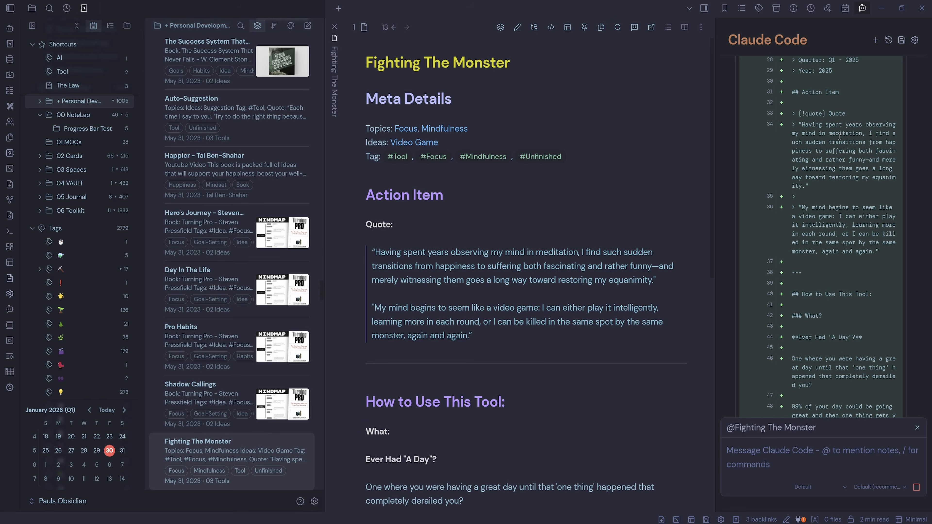
{"action": "scroll", "coordinate": [840, 137], "scroll_direction": "down", "scroll_amount": 10}
{"action": "left_click", "coordinate": [843, 363]}
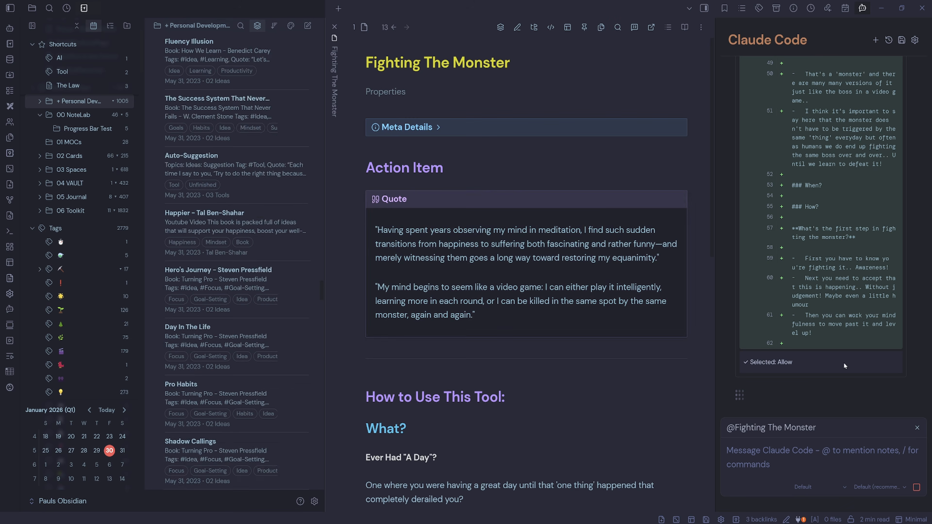
- In the note's tags property, remove the seedling tag and add two tags picked from the tag suggestions
{"action": "left_click", "coordinate": [395, 92]}
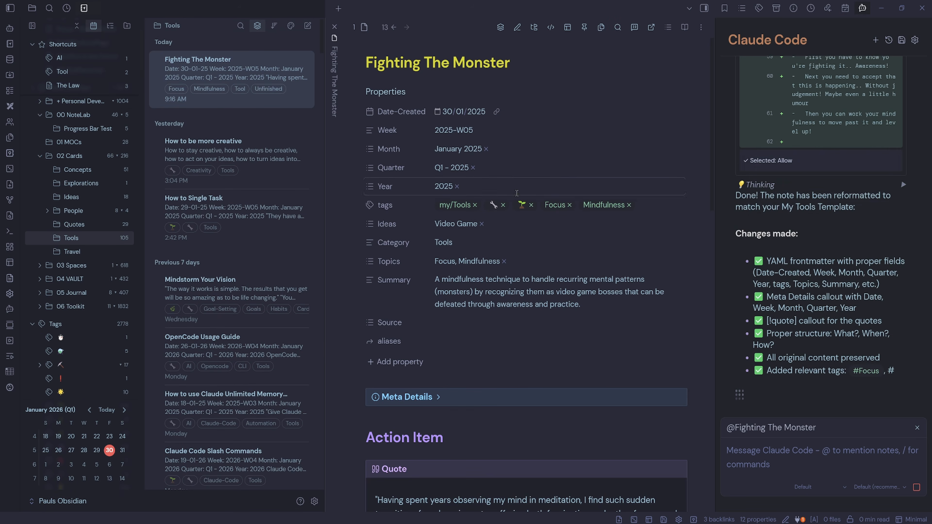
{"action": "left_click", "coordinate": [531, 205]}
{"action": "left_click", "coordinate": [646, 205]}
{"action": "scroll", "coordinate": [645, 279], "scroll_direction": "down", "scroll_amount": 2}
{"action": "left_click", "coordinate": [645, 327]}
{"action": "left_click", "coordinate": [629, 205]}
{"action": "left_click", "coordinate": [630, 206]}
{"action": "scroll", "coordinate": [628, 287], "scroll_direction": "down", "scroll_amount": 2}
{"action": "left_click", "coordinate": [628, 311]}
{"action": "left_click", "coordinate": [441, 94]}
- Review the reformatted note, then browse the notes listed under the book tag
{"action": "scroll", "coordinate": [643, 268], "scroll_direction": "down", "scroll_amount": 4}
{"action": "scroll", "coordinate": [643, 269], "scroll_direction": "down", "scroll_amount": 10}
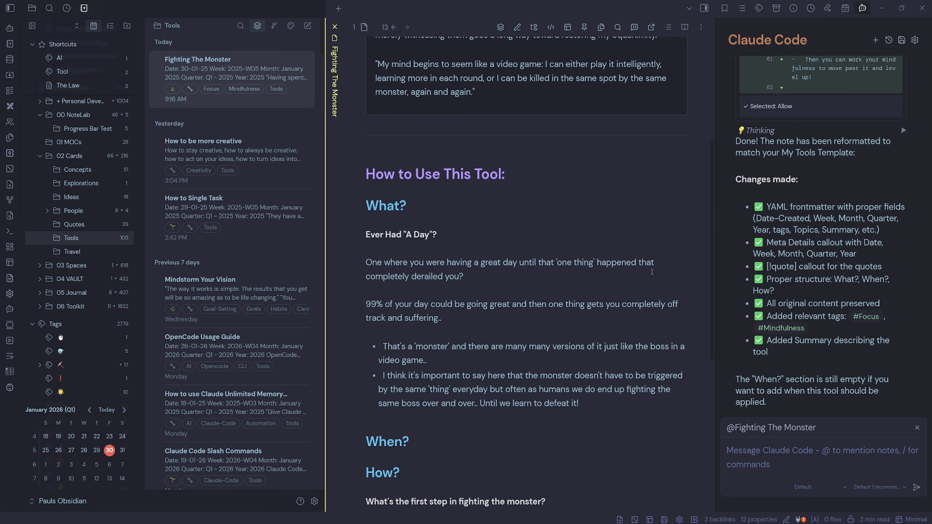
{"action": "scroll", "coordinate": [550, 291], "scroll_direction": "up", "scroll_amount": 4}
{"action": "scroll", "coordinate": [550, 291], "scroll_direction": "down", "scroll_amount": 1}
{"action": "scroll", "coordinate": [549, 291], "scroll_direction": "up", "scroll_amount": 5}
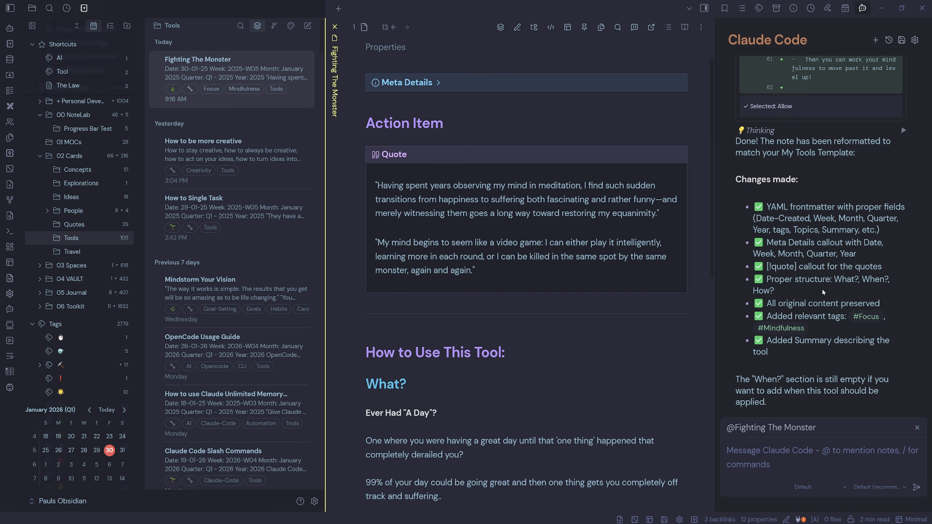
{"action": "scroll", "coordinate": [120, 234], "scroll_direction": "down", "scroll_amount": 10}
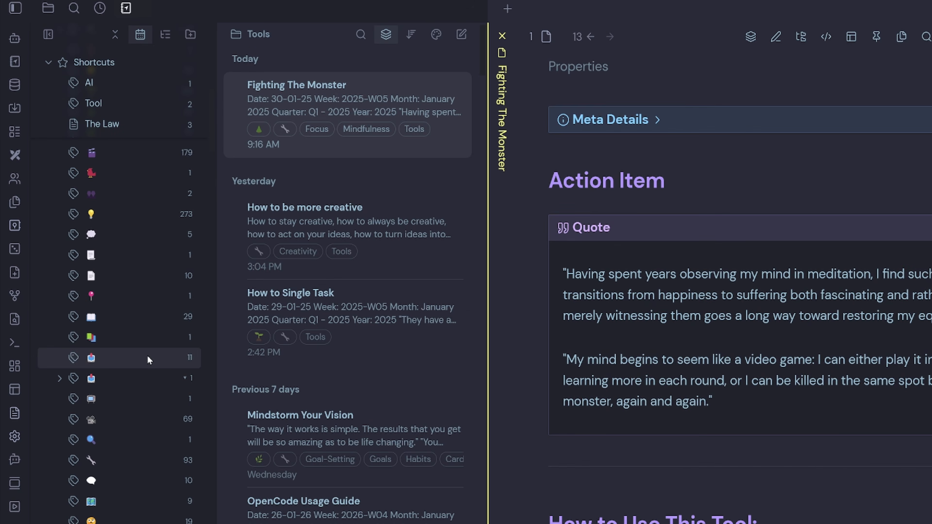
{"action": "left_click", "coordinate": [116, 321]}
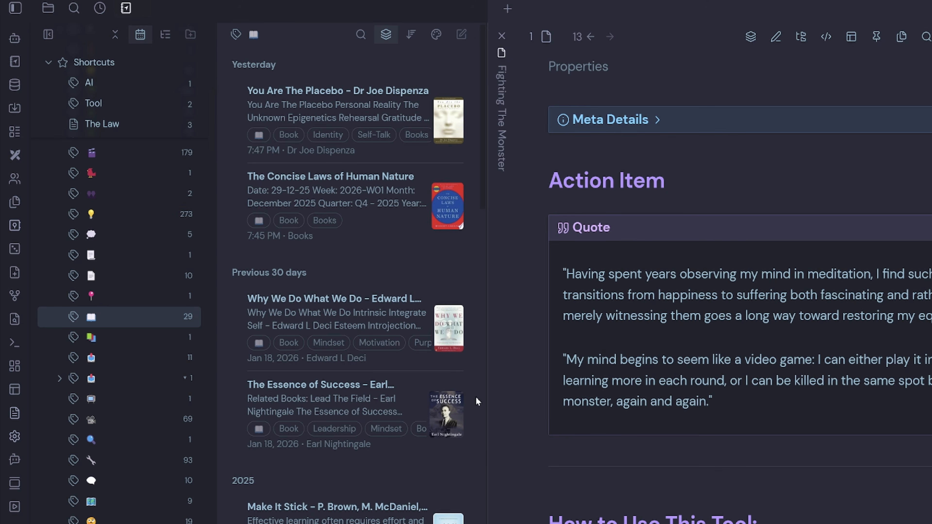
{"action": "scroll", "coordinate": [466, 505], "scroll_direction": "down", "scroll_amount": 5}
{"action": "scroll", "coordinate": [466, 504], "scroll_direction": "down", "scroll_amount": 4}
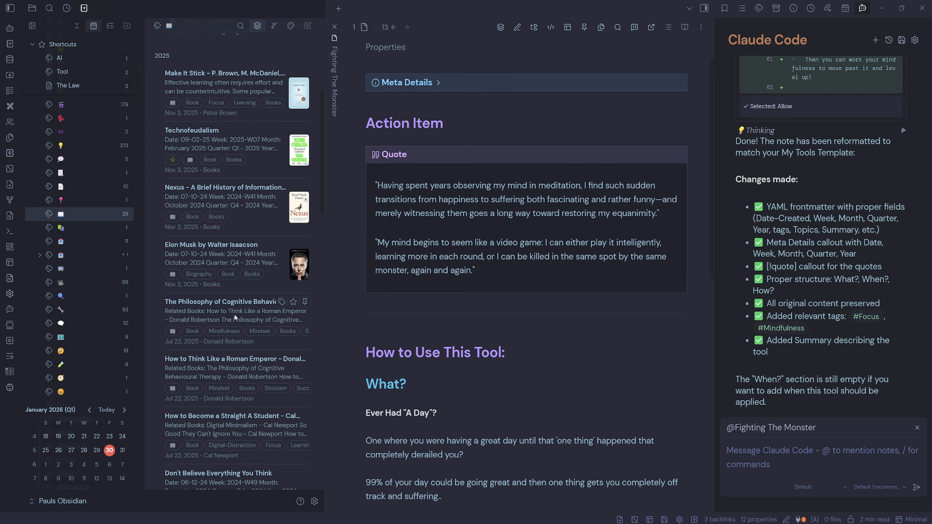
- Open The Philosophy of Cognitive Behavioural Therapy note, embed its CoverBase image below Related Books, then delete that embed line
{"action": "left_click", "coordinate": [218, 308]}
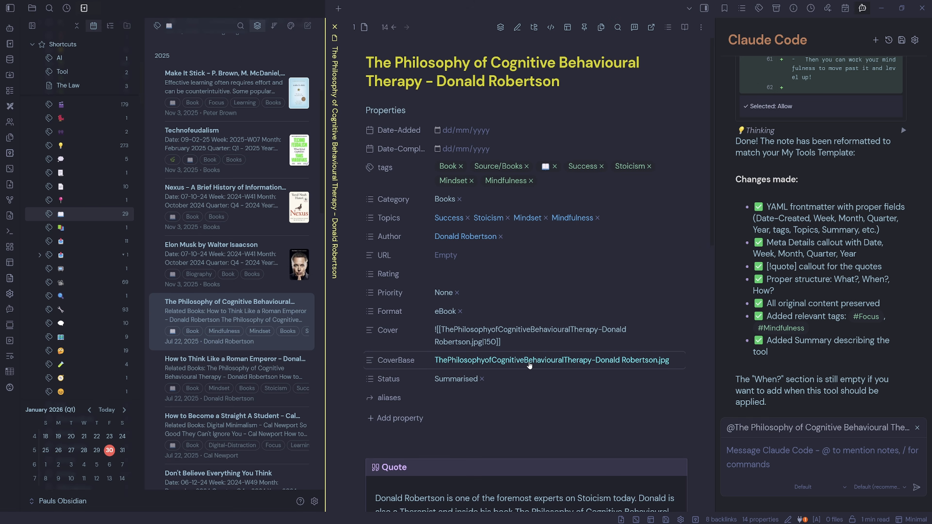
{"action": "left_click", "coordinate": [514, 353]}
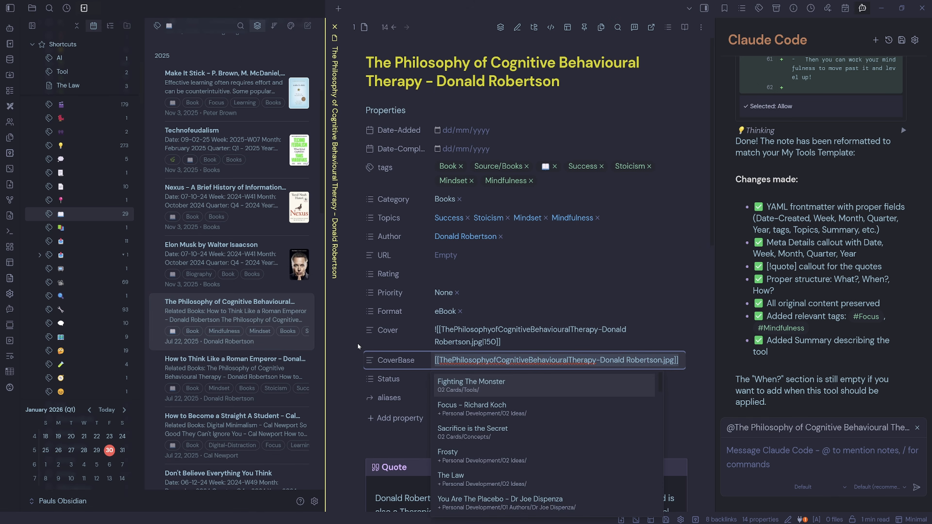
{"action": "scroll", "coordinate": [358, 343], "scroll_direction": "down", "scroll_amount": 10}
{"action": "scroll", "coordinate": [350, 342], "scroll_direction": "down", "scroll_amount": 1}
{"action": "left_click", "coordinate": [418, 171]}
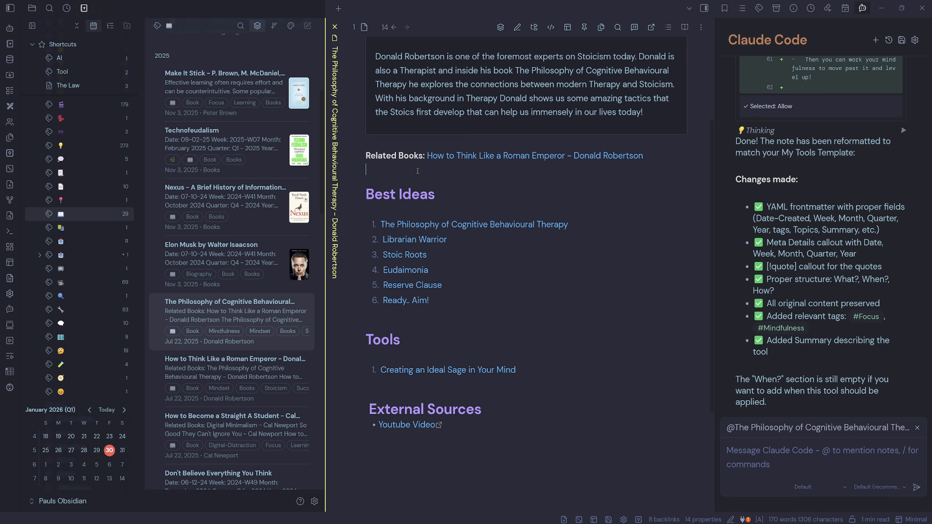
{"action": "type", "text": "!"}
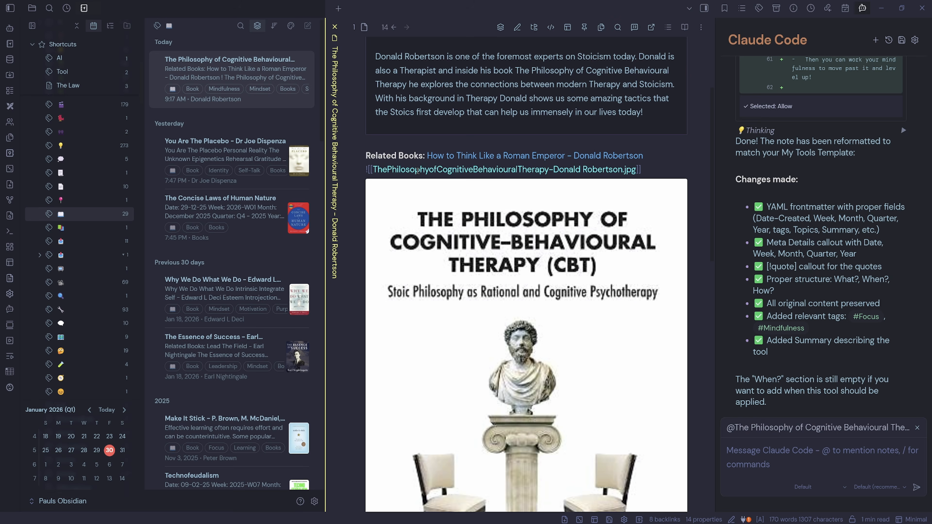
{"action": "scroll", "coordinate": [481, 356], "scroll_direction": "down", "scroll_amount": 3}
{"action": "scroll", "coordinate": [481, 356], "scroll_direction": "up", "scroll_amount": 1}
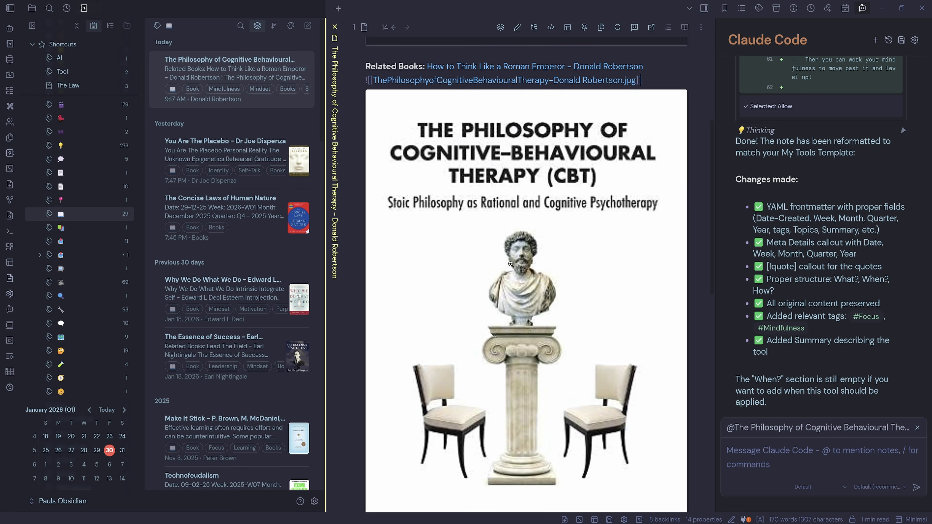
{"action": "scroll", "coordinate": [521, 206], "scroll_direction": "up", "scroll_amount": 3}
{"action": "left_click_drag", "start_coordinate": [642, 215], "coordinate": [365, 214]}
{"action": "key", "text": "BackSpace"}
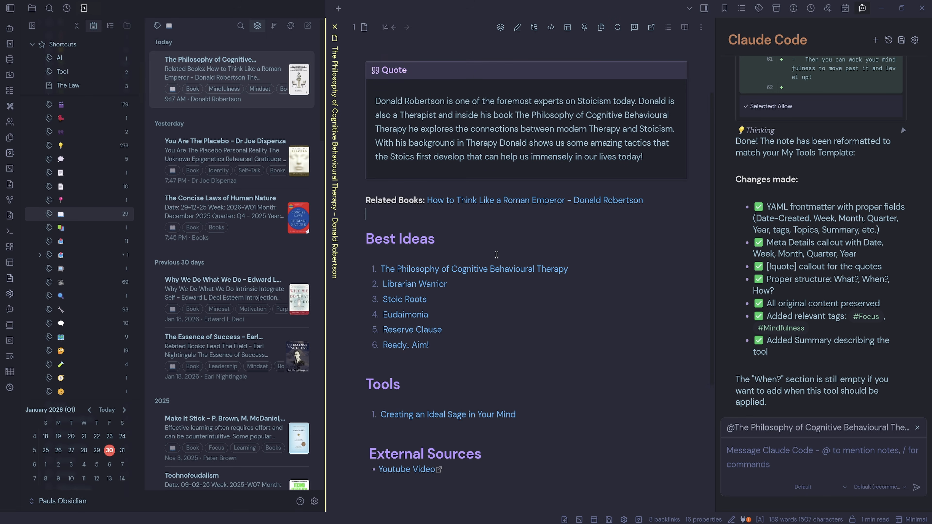
- Examine the Experiencing Love and Joy Instead of Fear and Desire note's properties and its empty Best Ideas and Tools sections
{"action": "scroll", "coordinate": [388, 106], "scroll_direction": "up", "scroll_amount": 10}
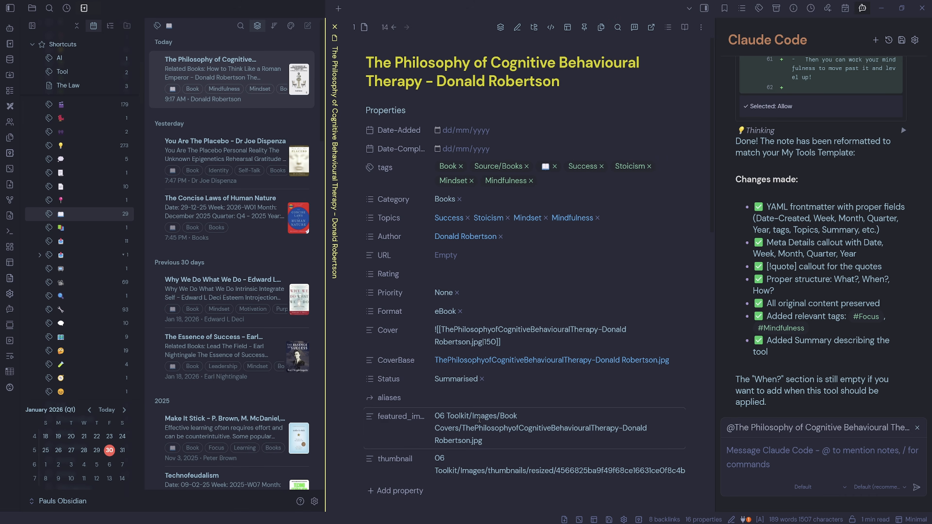
{"action": "left_click", "coordinate": [385, 110]}
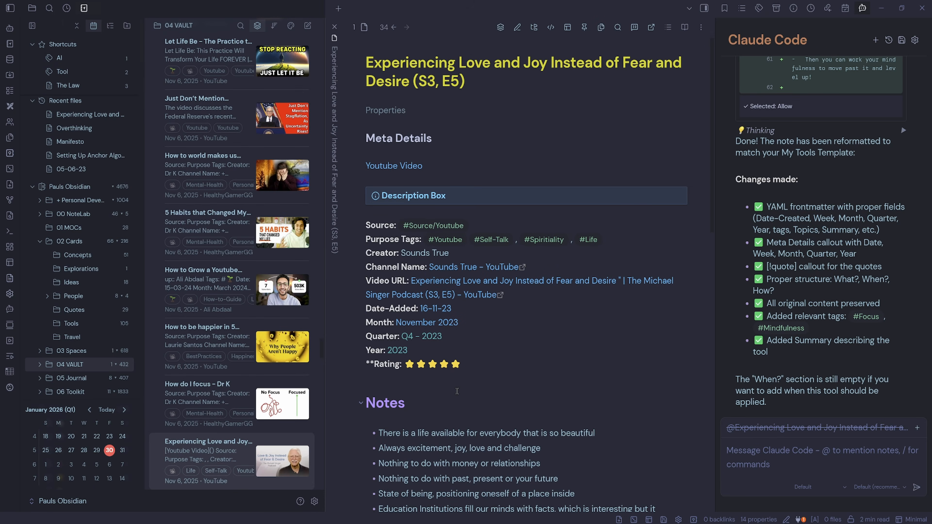
{"action": "left_click", "coordinate": [405, 112]}
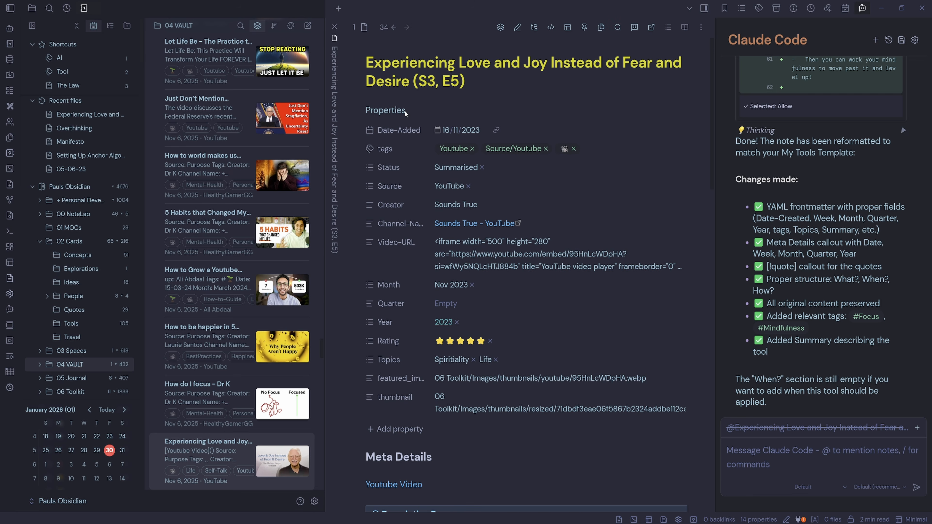
{"action": "left_click", "coordinate": [385, 110]}
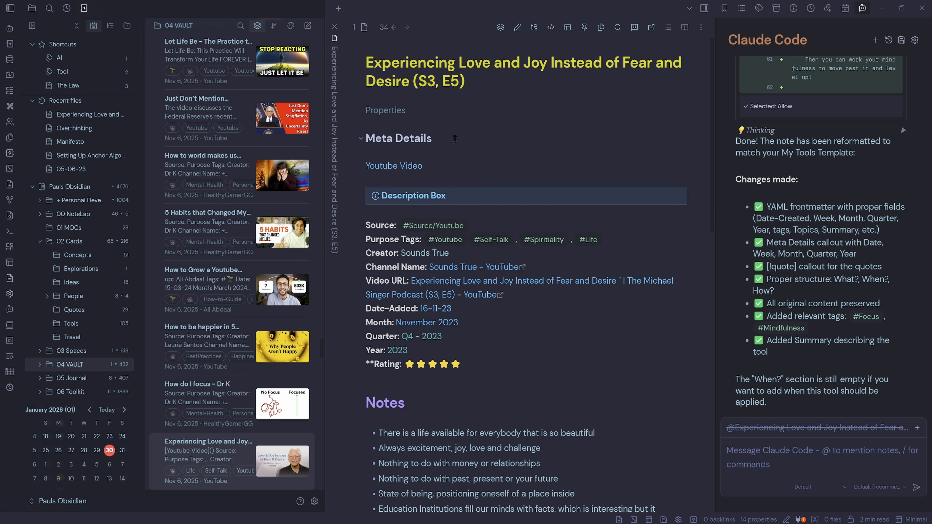
{"action": "scroll", "coordinate": [522, 262], "scroll_direction": "down", "scroll_amount": 6}
{"action": "scroll", "coordinate": [521, 261], "scroll_direction": "down", "scroll_amount": 8}
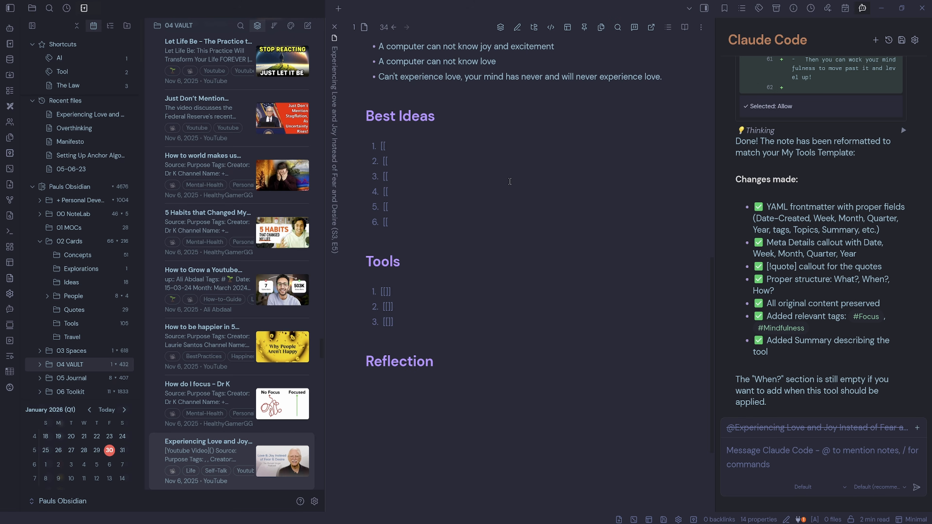
- Run /fix-ytv asking Claude Code to add the best ideas and tools and suggest a reflection, then allow the proposed rewrite
{"action": "type", "text": "/fix-ytv and add the best ideas and tools, also suggest a reflection"}
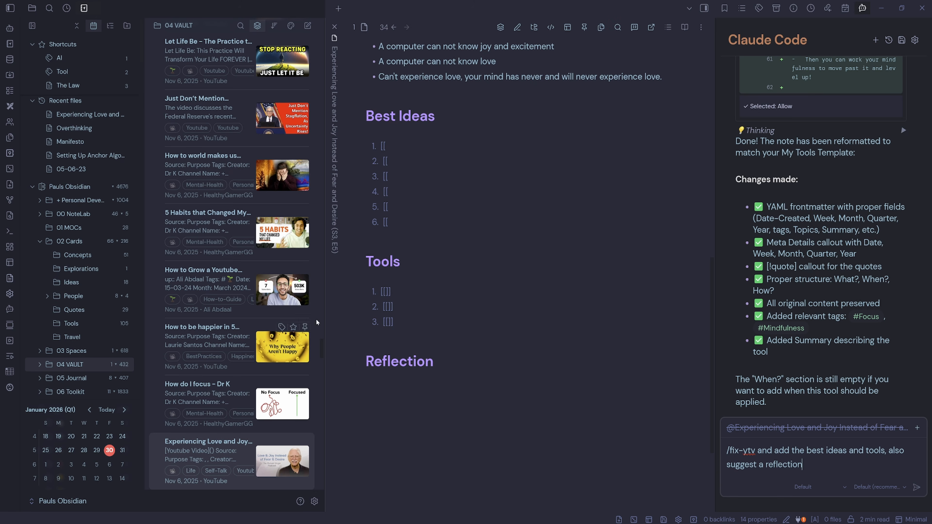
{"action": "key", "text": "Return"}
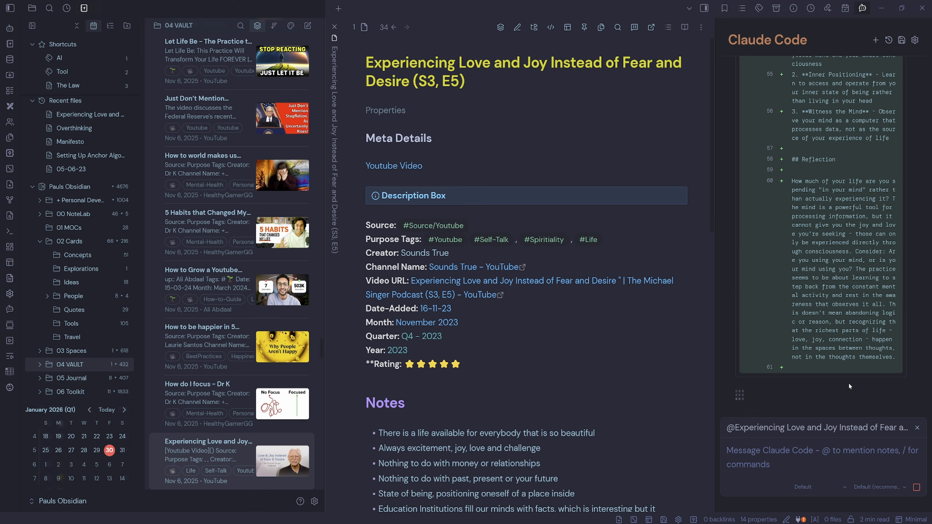
{"action": "scroll", "coordinate": [854, 298], "scroll_direction": "up", "scroll_amount": 15}
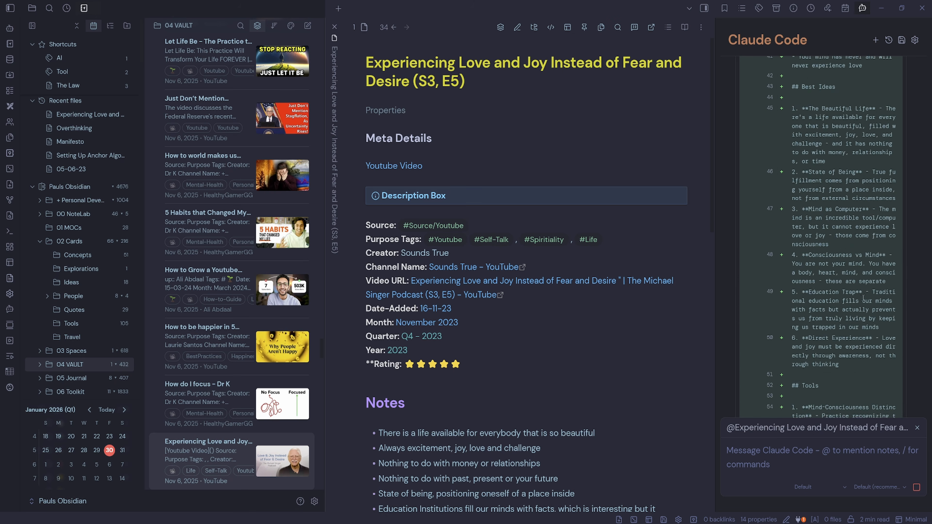
{"action": "scroll", "coordinate": [836, 369], "scroll_direction": "down", "scroll_amount": 1}
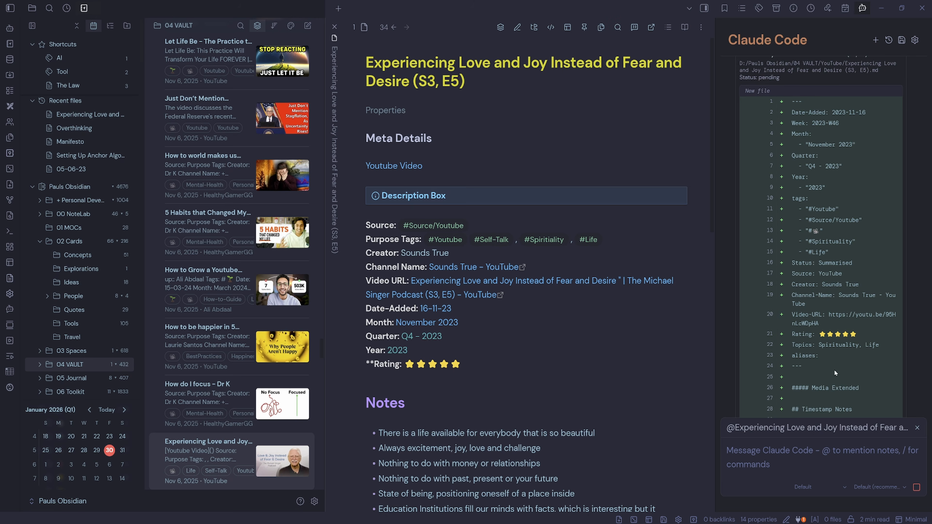
{"action": "mouse_move", "coordinate": [399, 110]}
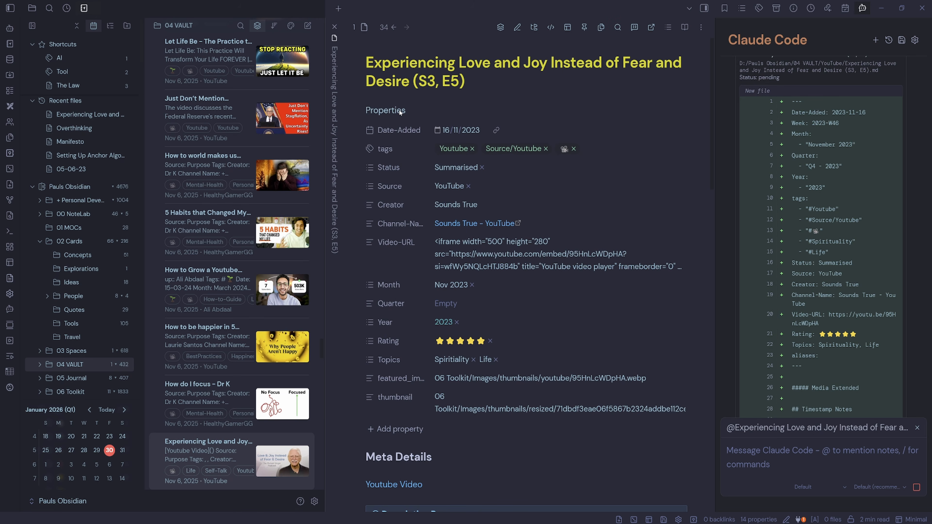
{"action": "scroll", "coordinate": [846, 276], "scroll_direction": "down", "scroll_amount": 15}
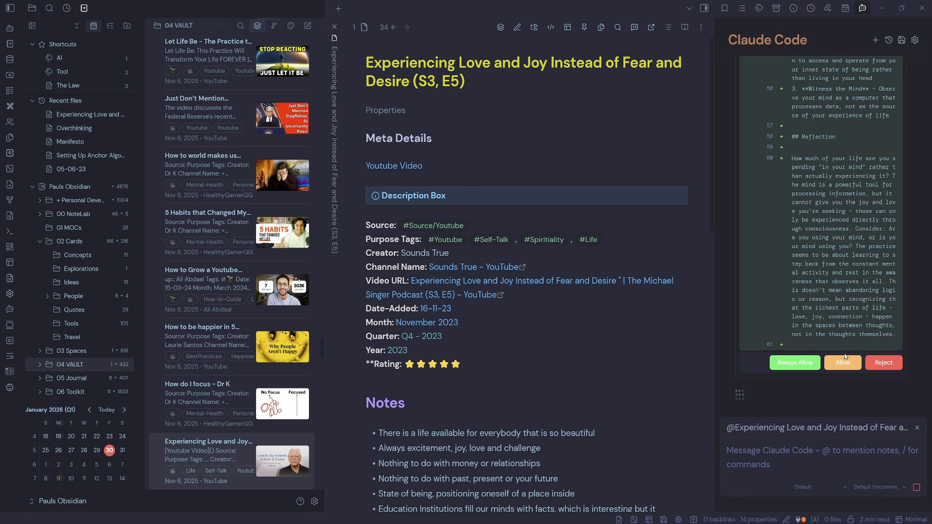
{"action": "left_click", "coordinate": [844, 363]}
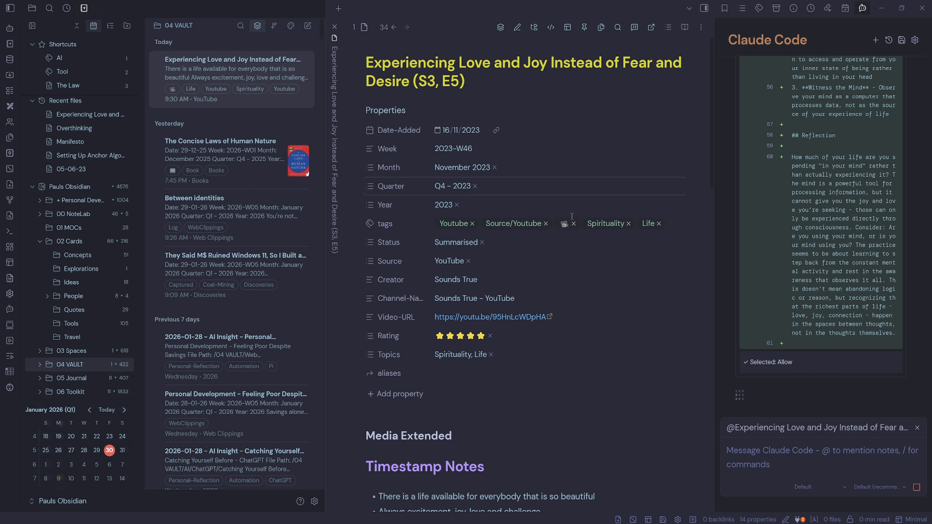
- Read through the rewritten note's Best Ideas, Tools and Reflection sections and its properties
{"action": "scroll", "coordinate": [554, 255], "scroll_direction": "down", "scroll_amount": 10}
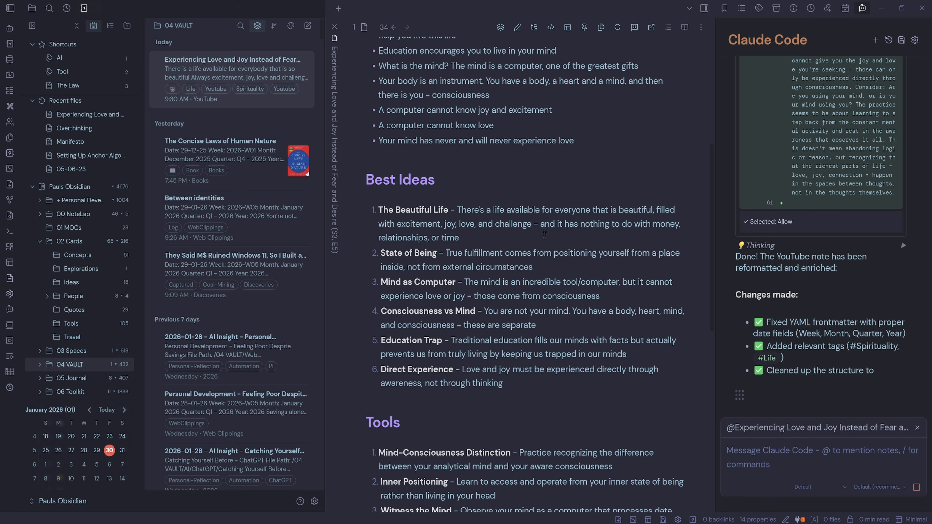
{"action": "scroll", "coordinate": [545, 235], "scroll_direction": "down", "scroll_amount": 6}
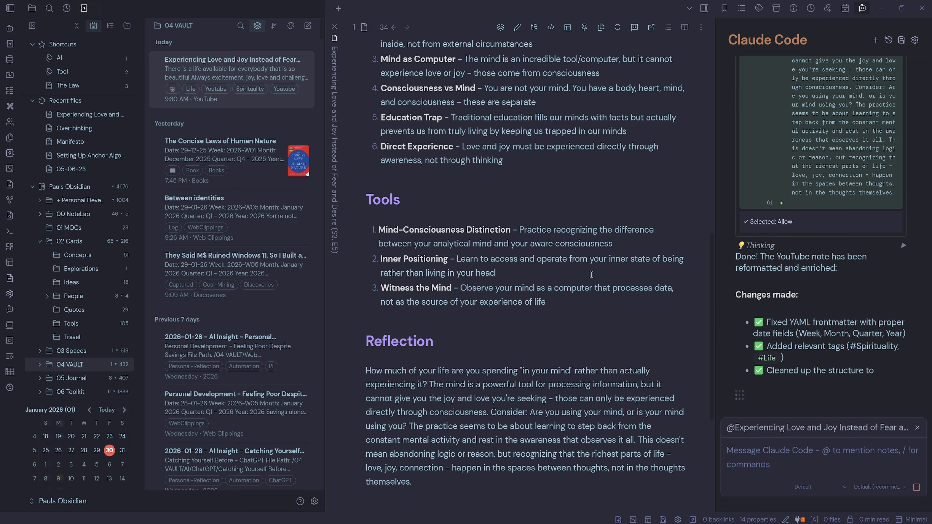
{"action": "scroll", "coordinate": [591, 274], "scroll_direction": "down", "scroll_amount": 5}
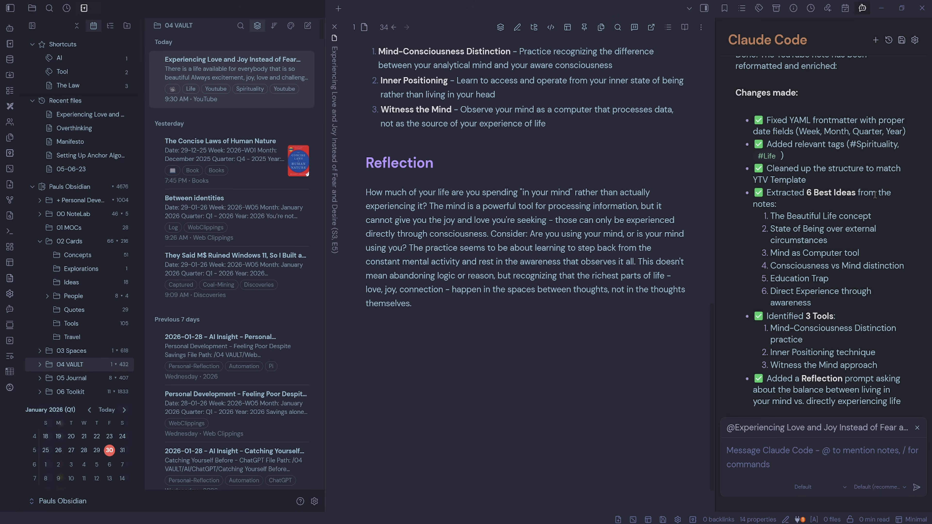
{"action": "scroll", "coordinate": [544, 312], "scroll_direction": "up", "scroll_amount": 2}
{"action": "scroll", "coordinate": [544, 312], "scroll_direction": "up", "scroll_amount": 15}
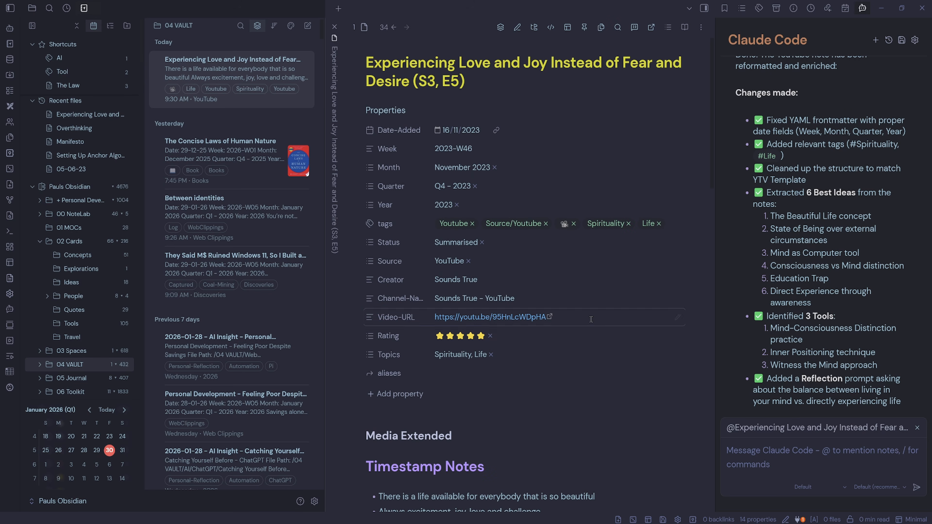
- Paste the video's embed link below the Media Extended heading, then select and delete that pasted line
{"action": "left_click", "coordinate": [591, 319]}
{"action": "left_click", "coordinate": [421, 429]}
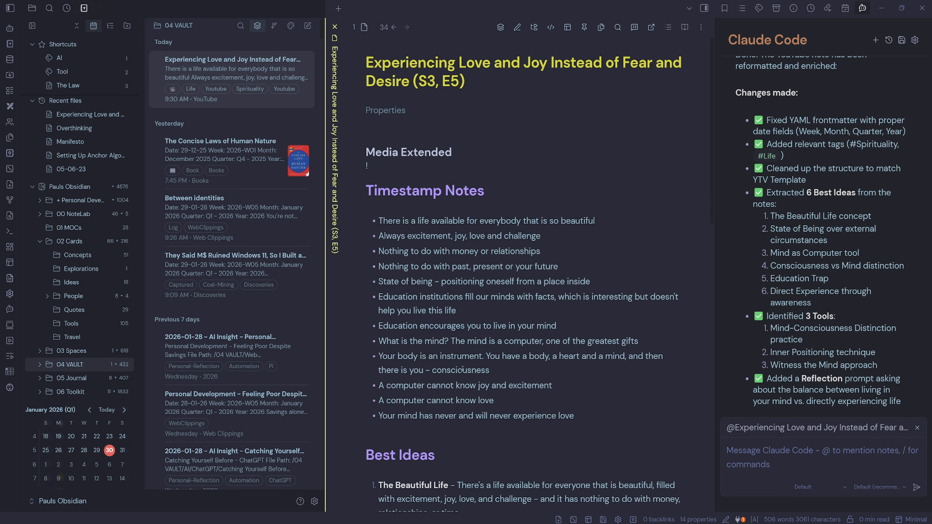
{"action": "type", "text": "![[[Experiencing Love and Joy Instead of Fear and Desire \\| The Michael Singer Podcast - YouTube](https://youtu.be/95HnLcWDpHA)]]"}
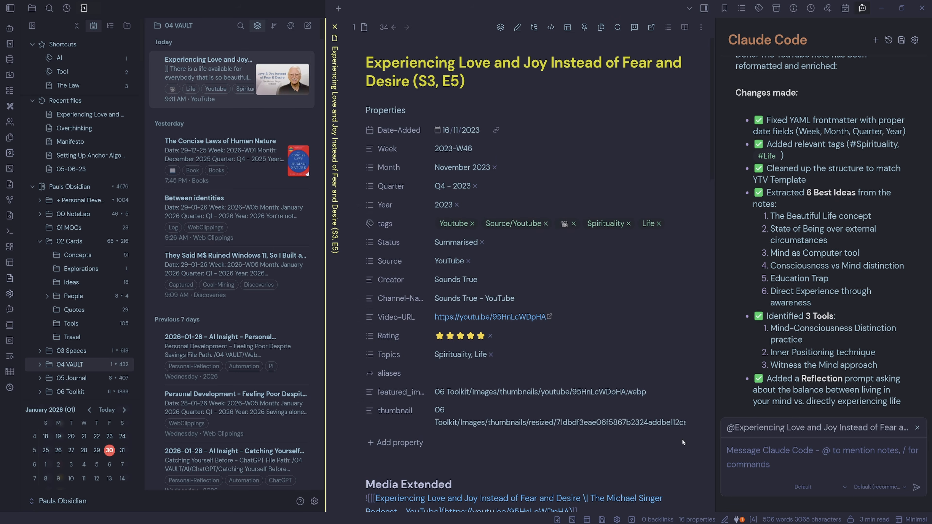
{"action": "key", "text": "Down"}
{"action": "key", "text": "Up"}
{"action": "key", "text": "Down"}
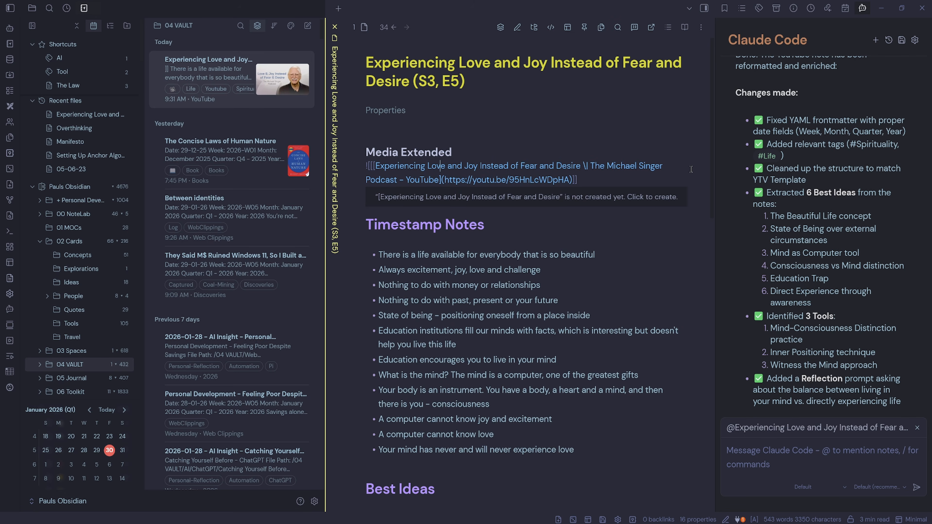
{"action": "left_click_drag", "start_coordinate": [577, 176], "coordinate": [364, 165]}
{"action": "key", "text": "BackSpace"}
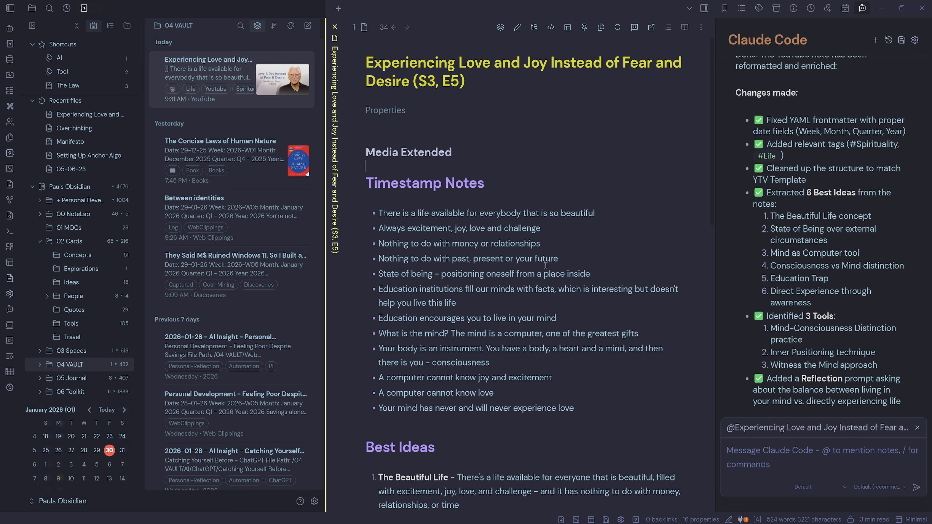
{"action": "left_click", "coordinate": [437, 153]}
{"action": "mouse_move", "coordinate": [435, 128]}
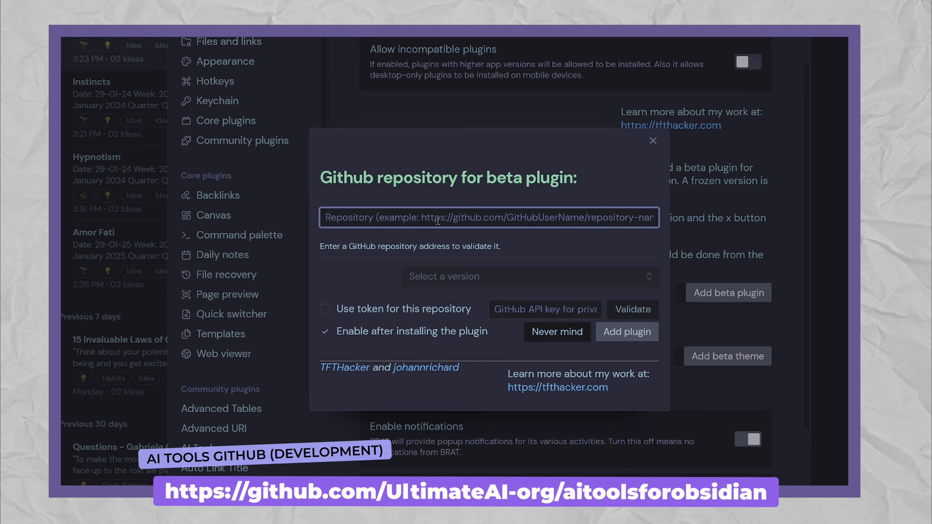
{"action": "type", "text": "https://github.com/UltimateAI-org/aitoolsforobsidian"}
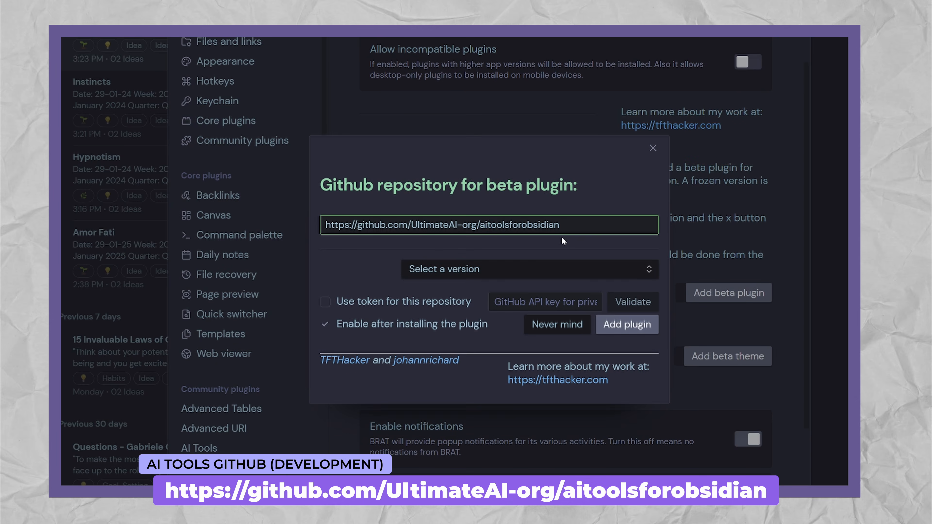